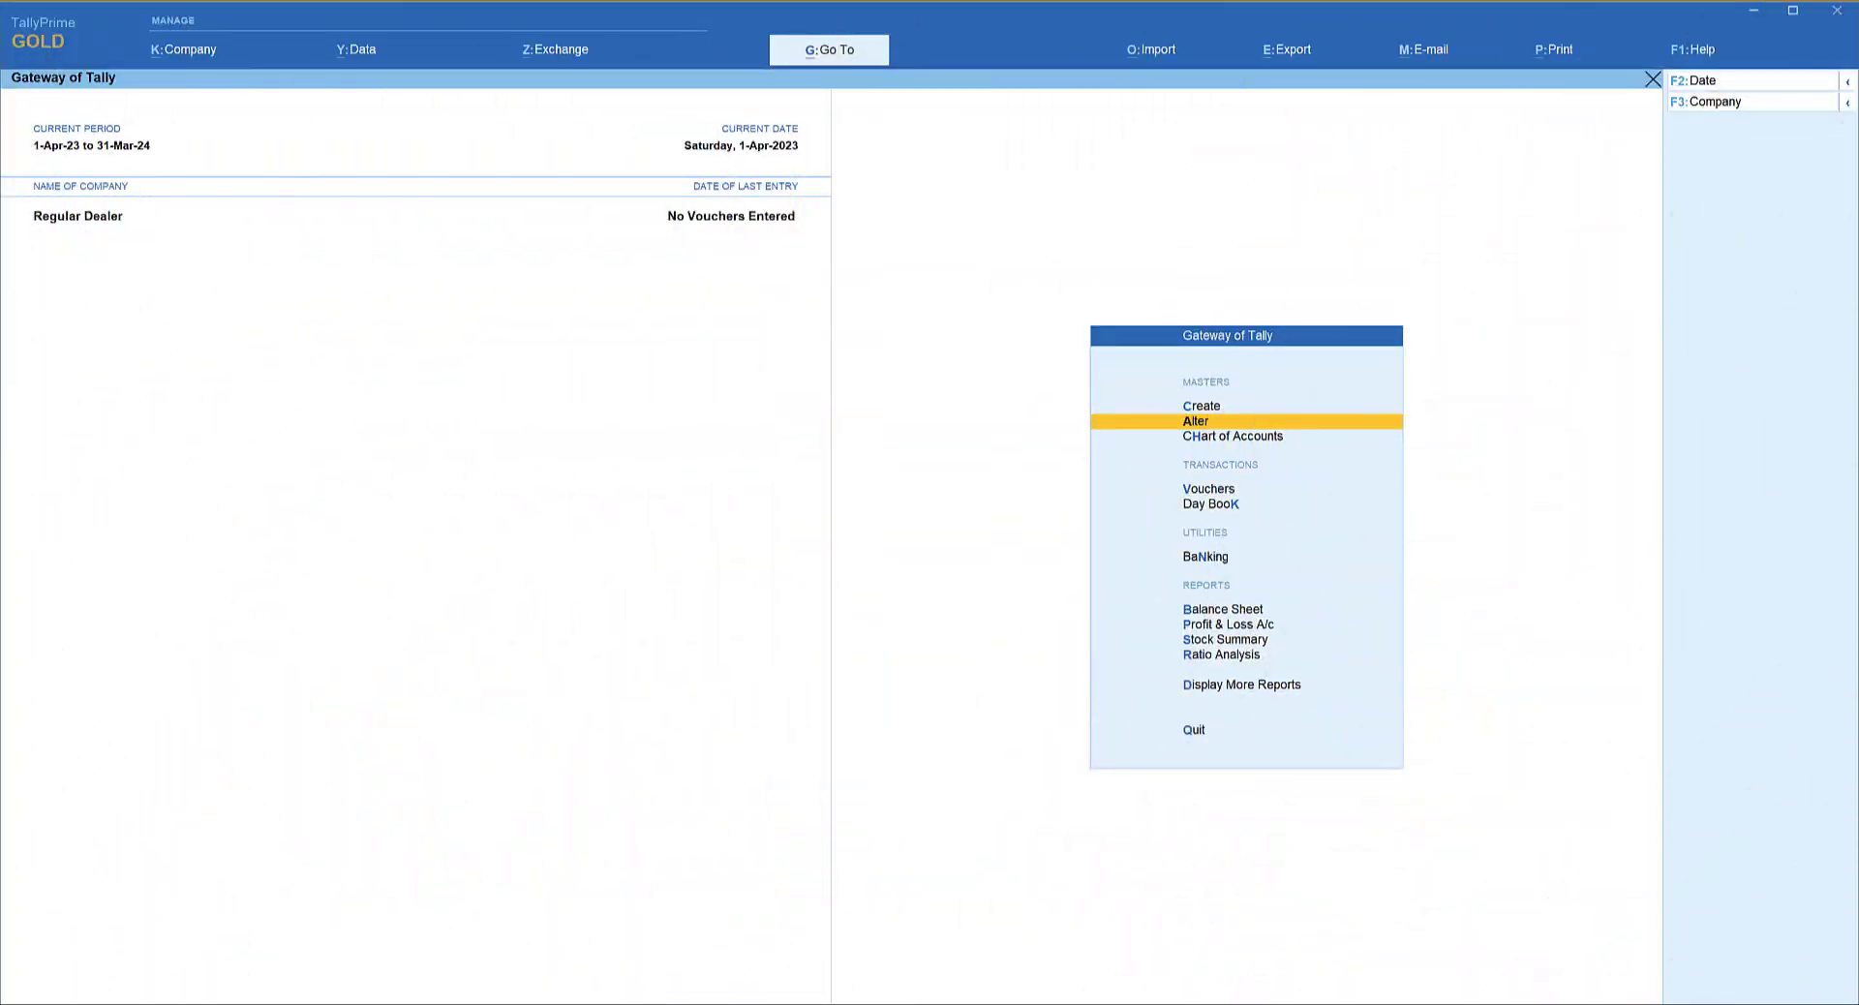
- Open the chart of accounts for ledgers to review the company's ledger masters
key("Down")
key("Return")
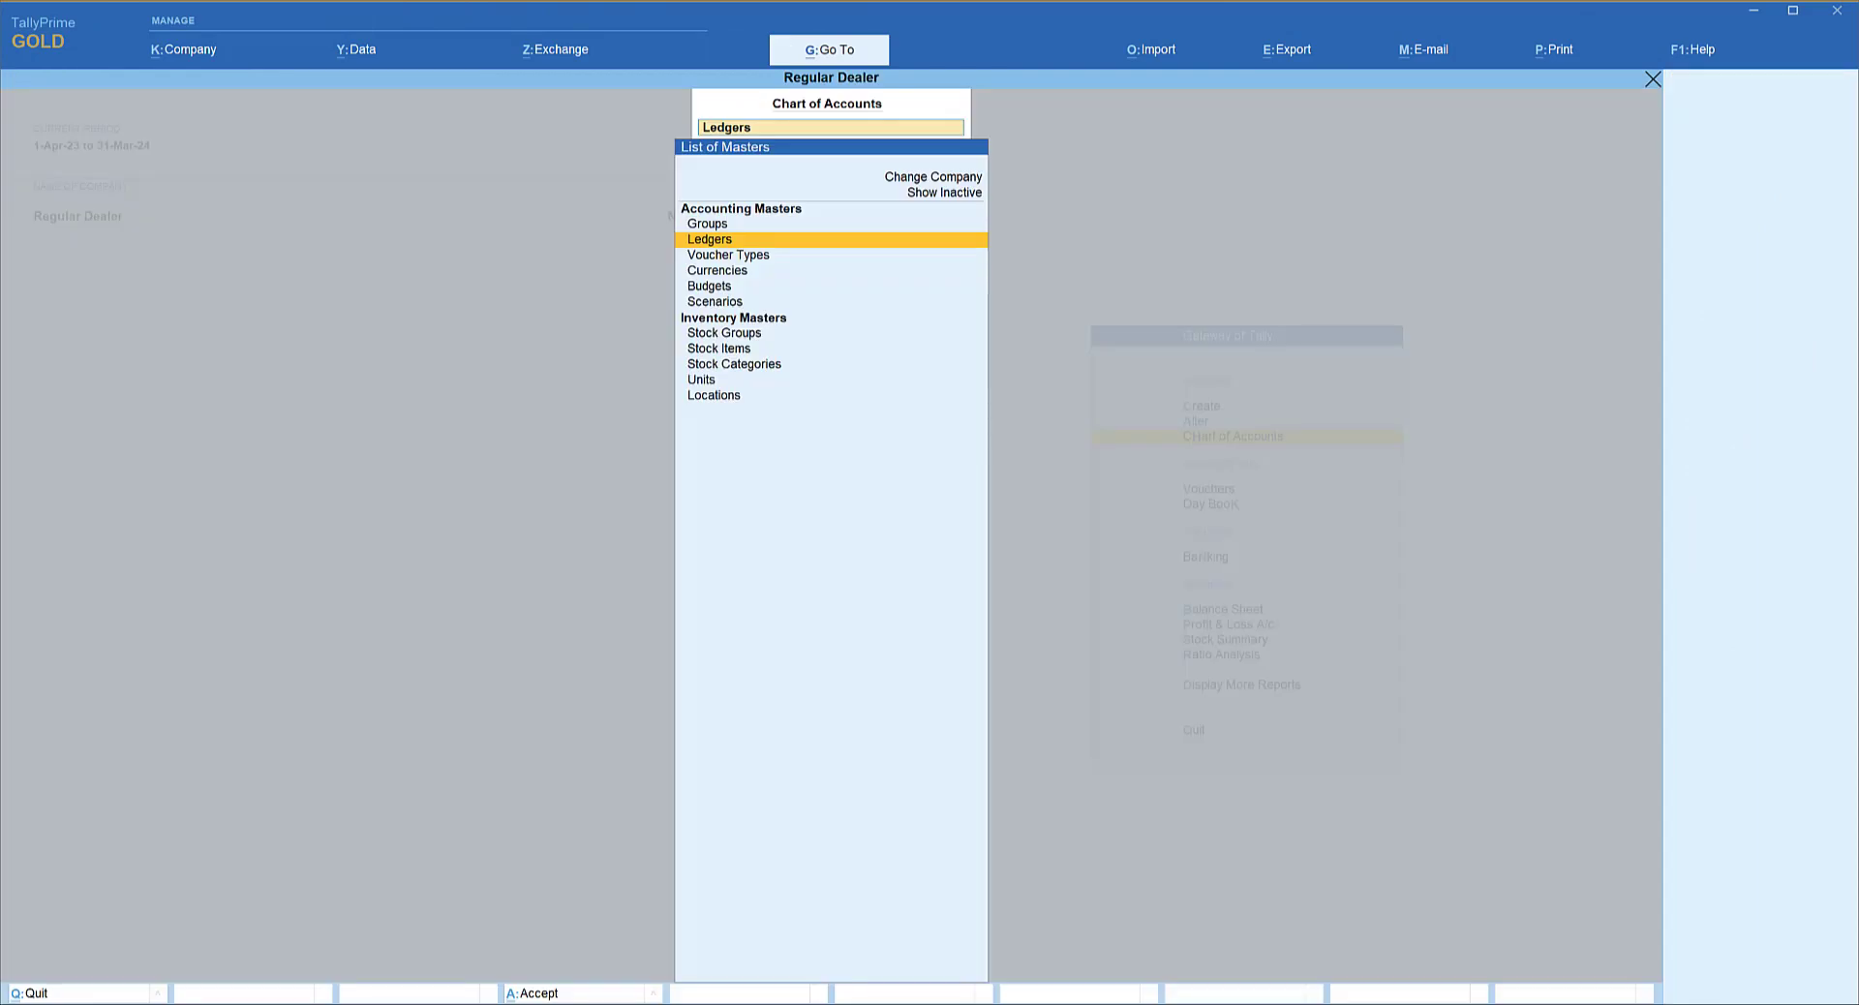
key("Return")
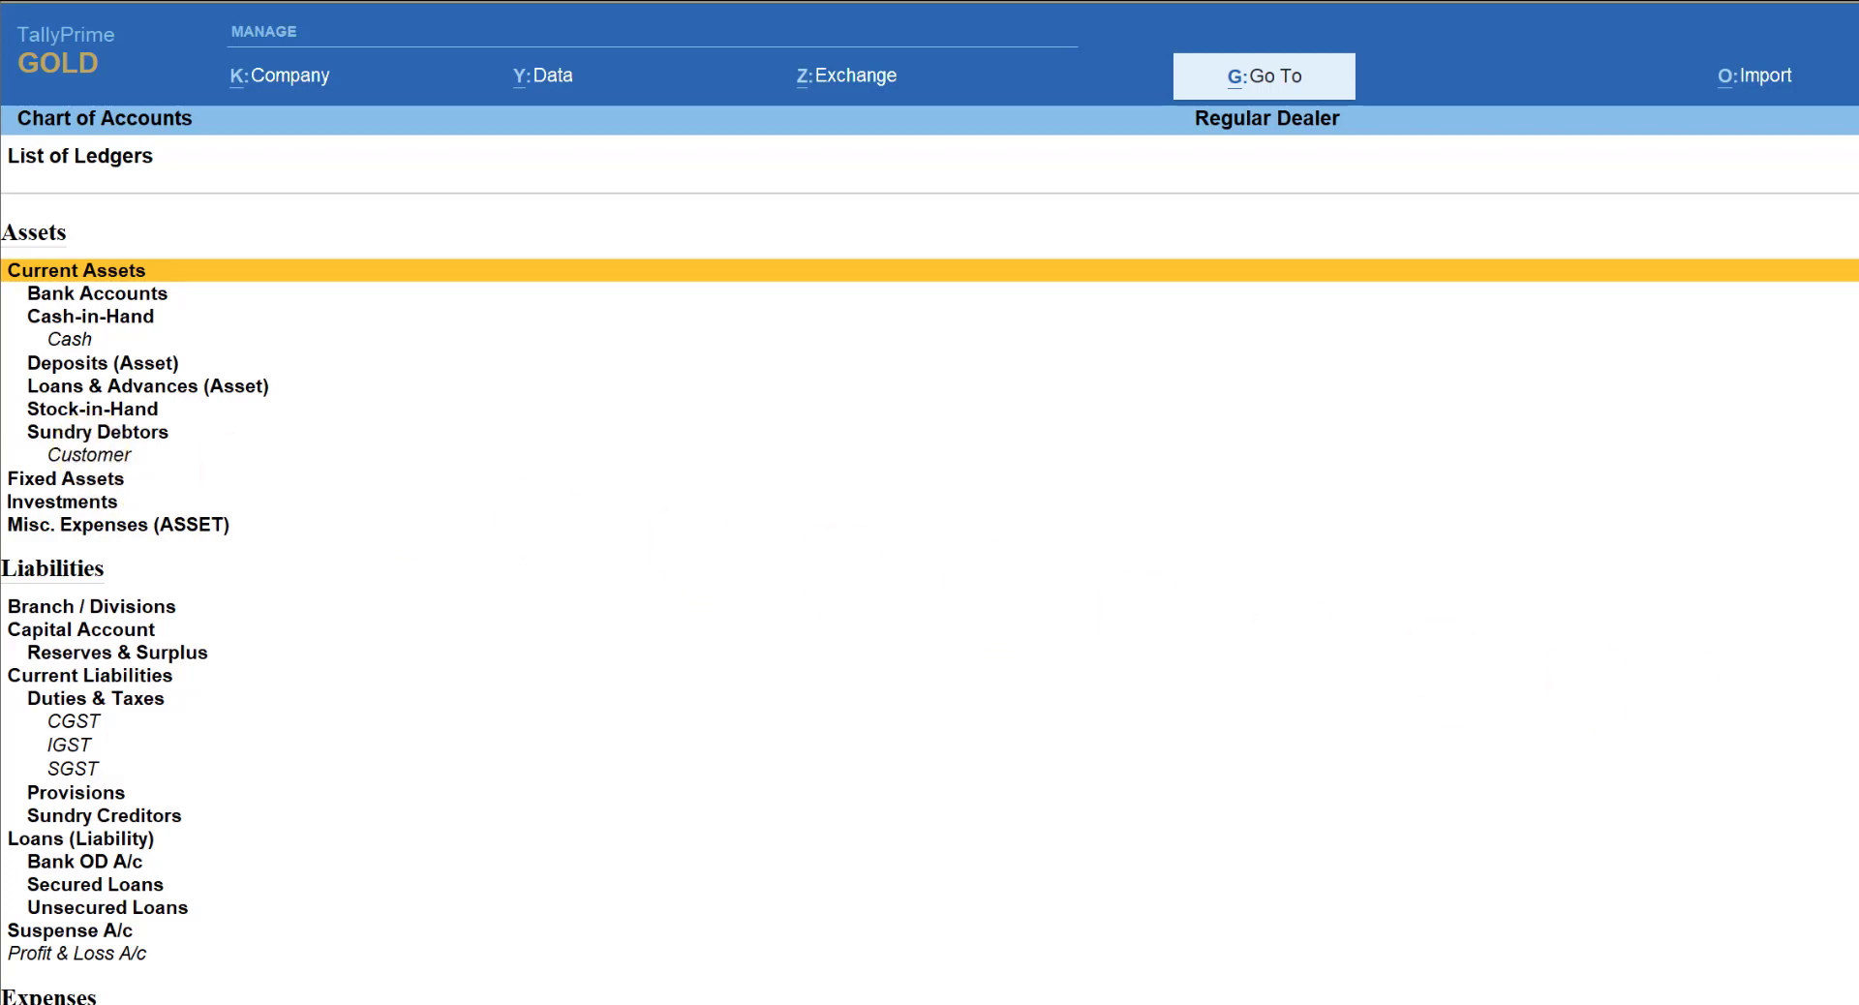
- Switch the chart of accounts from ledgers to the Stock Items masters
key("F4")
key("Down")
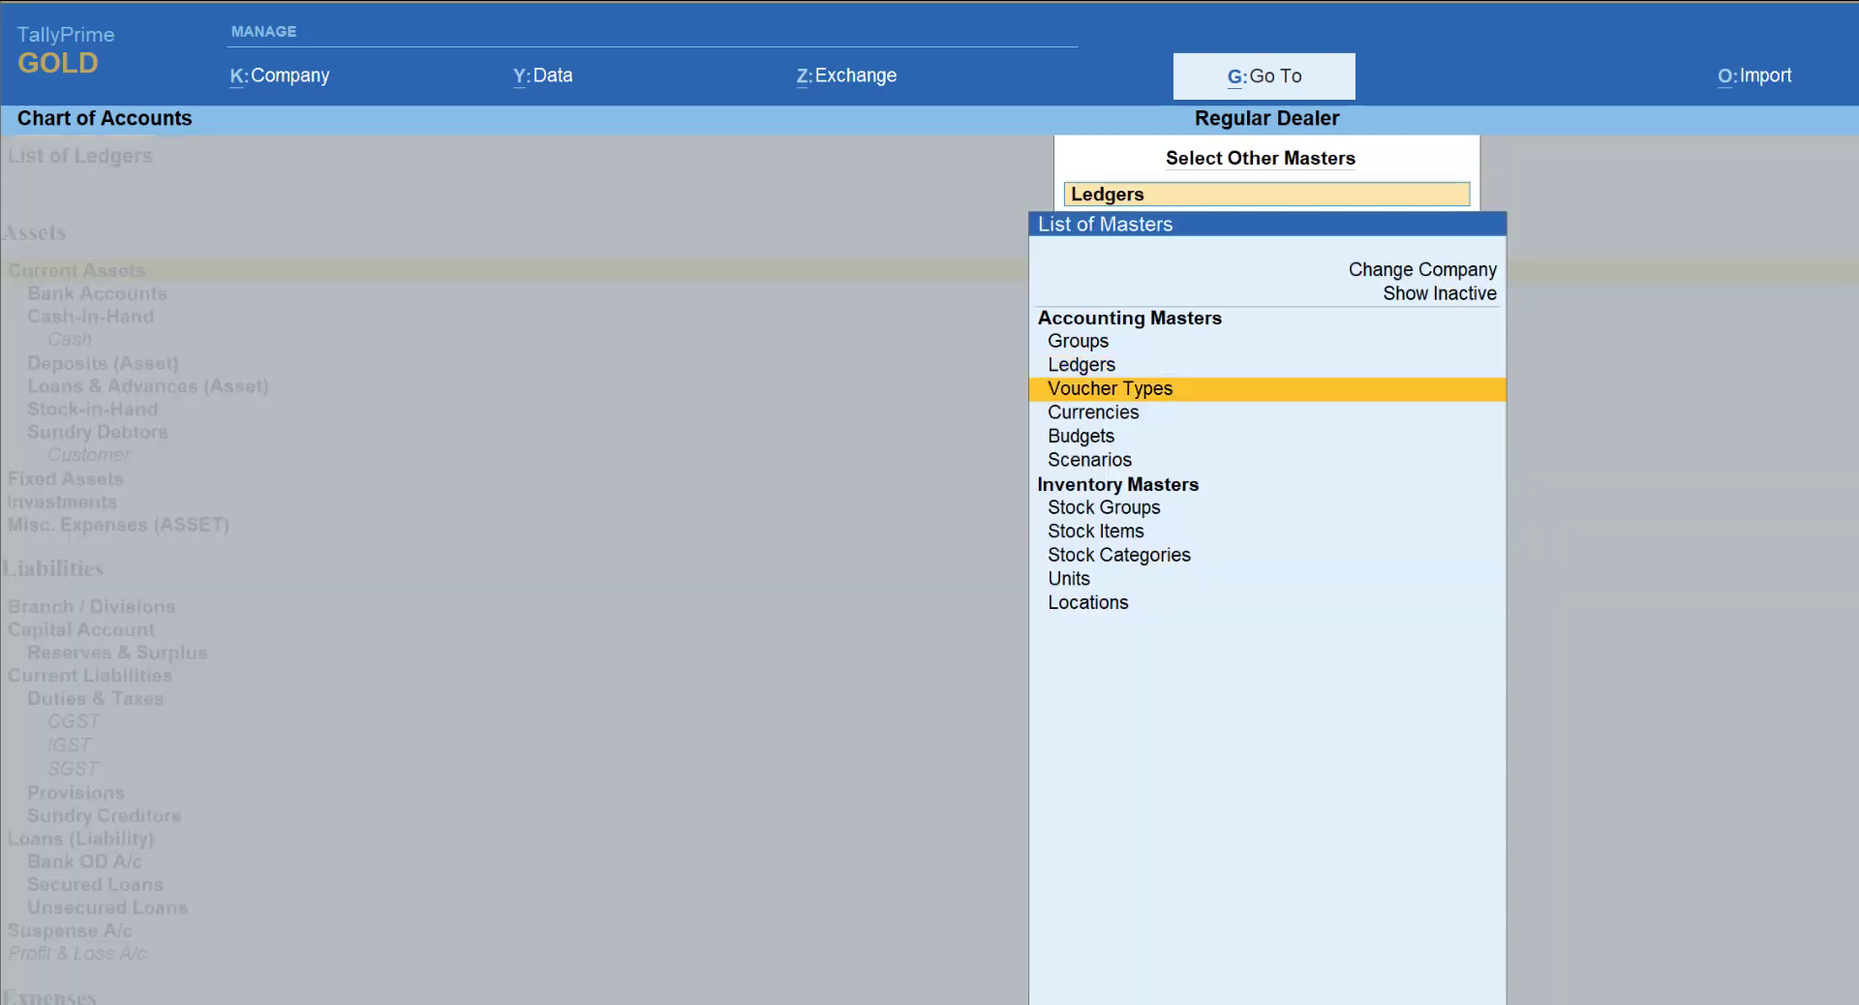
key("Down")
key("Down")
key("Down")
key("Down")
key("Down")
key("Return")
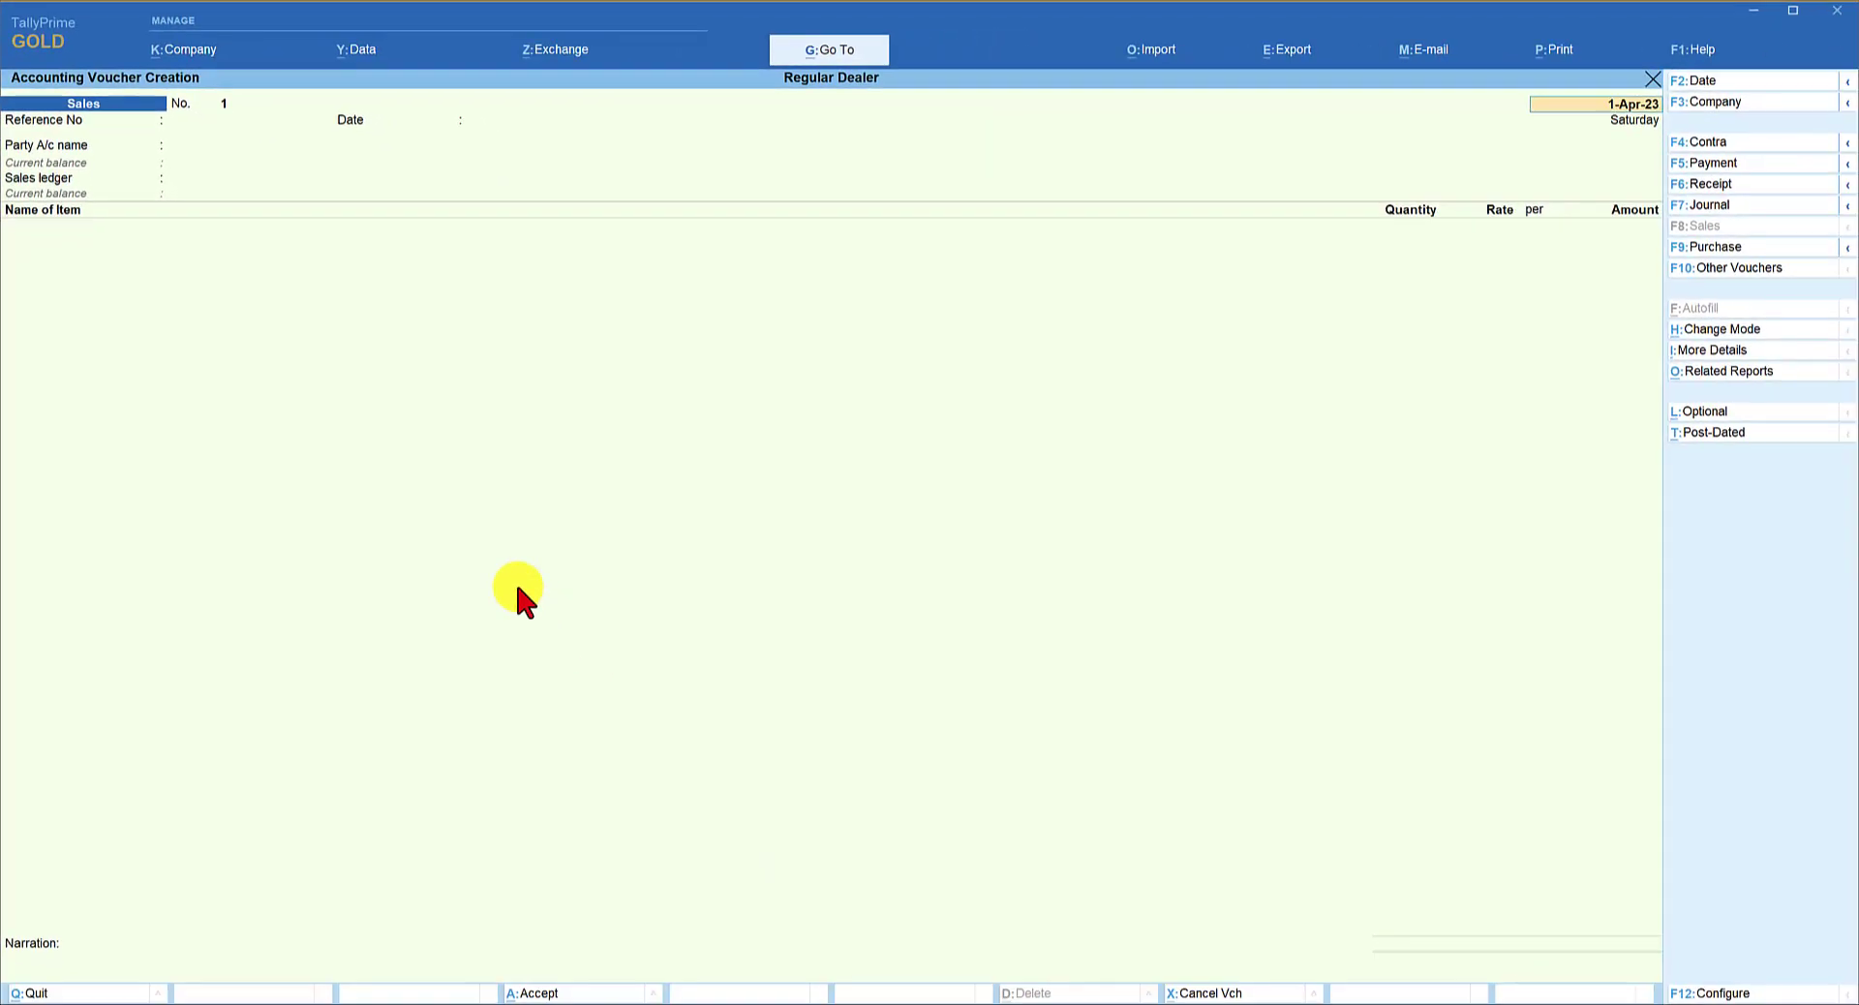
- Select Customer as the sales voucher's party and Sales as its sales ledger, leaving the dispatch and order details blank
key("Down")
key("Return")
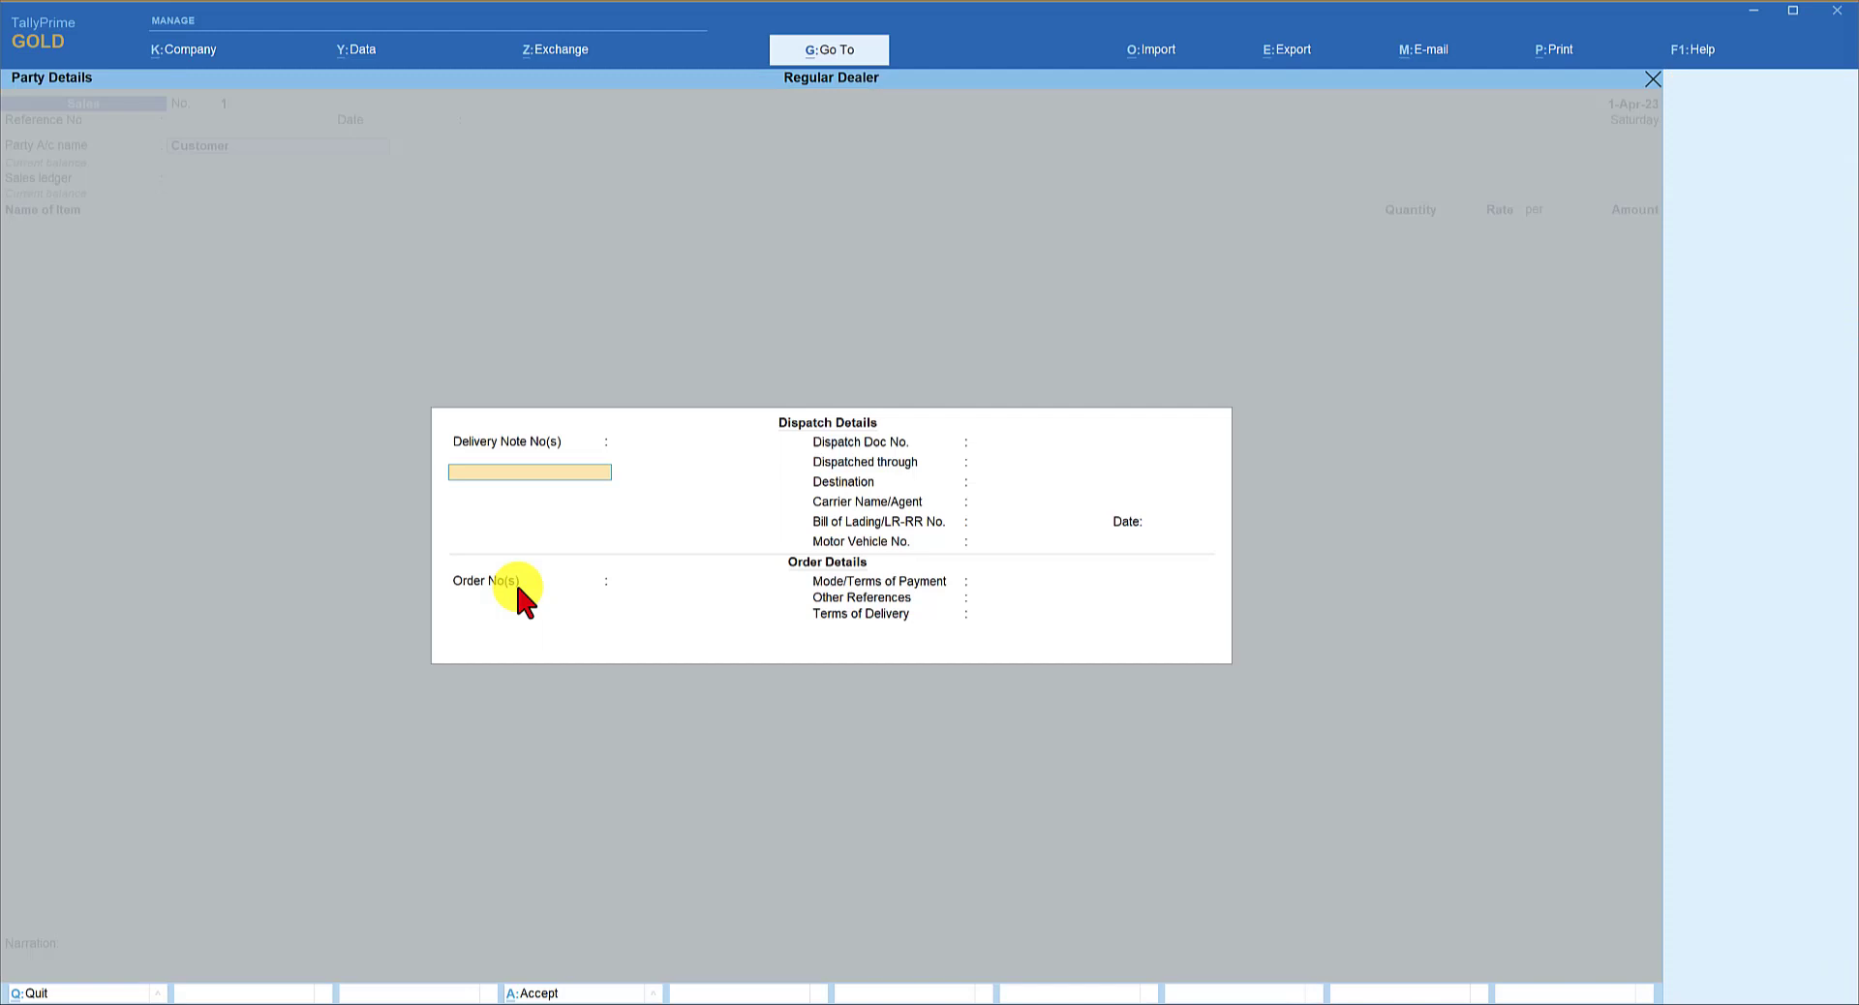
key("ctrl+a")
key("Return")
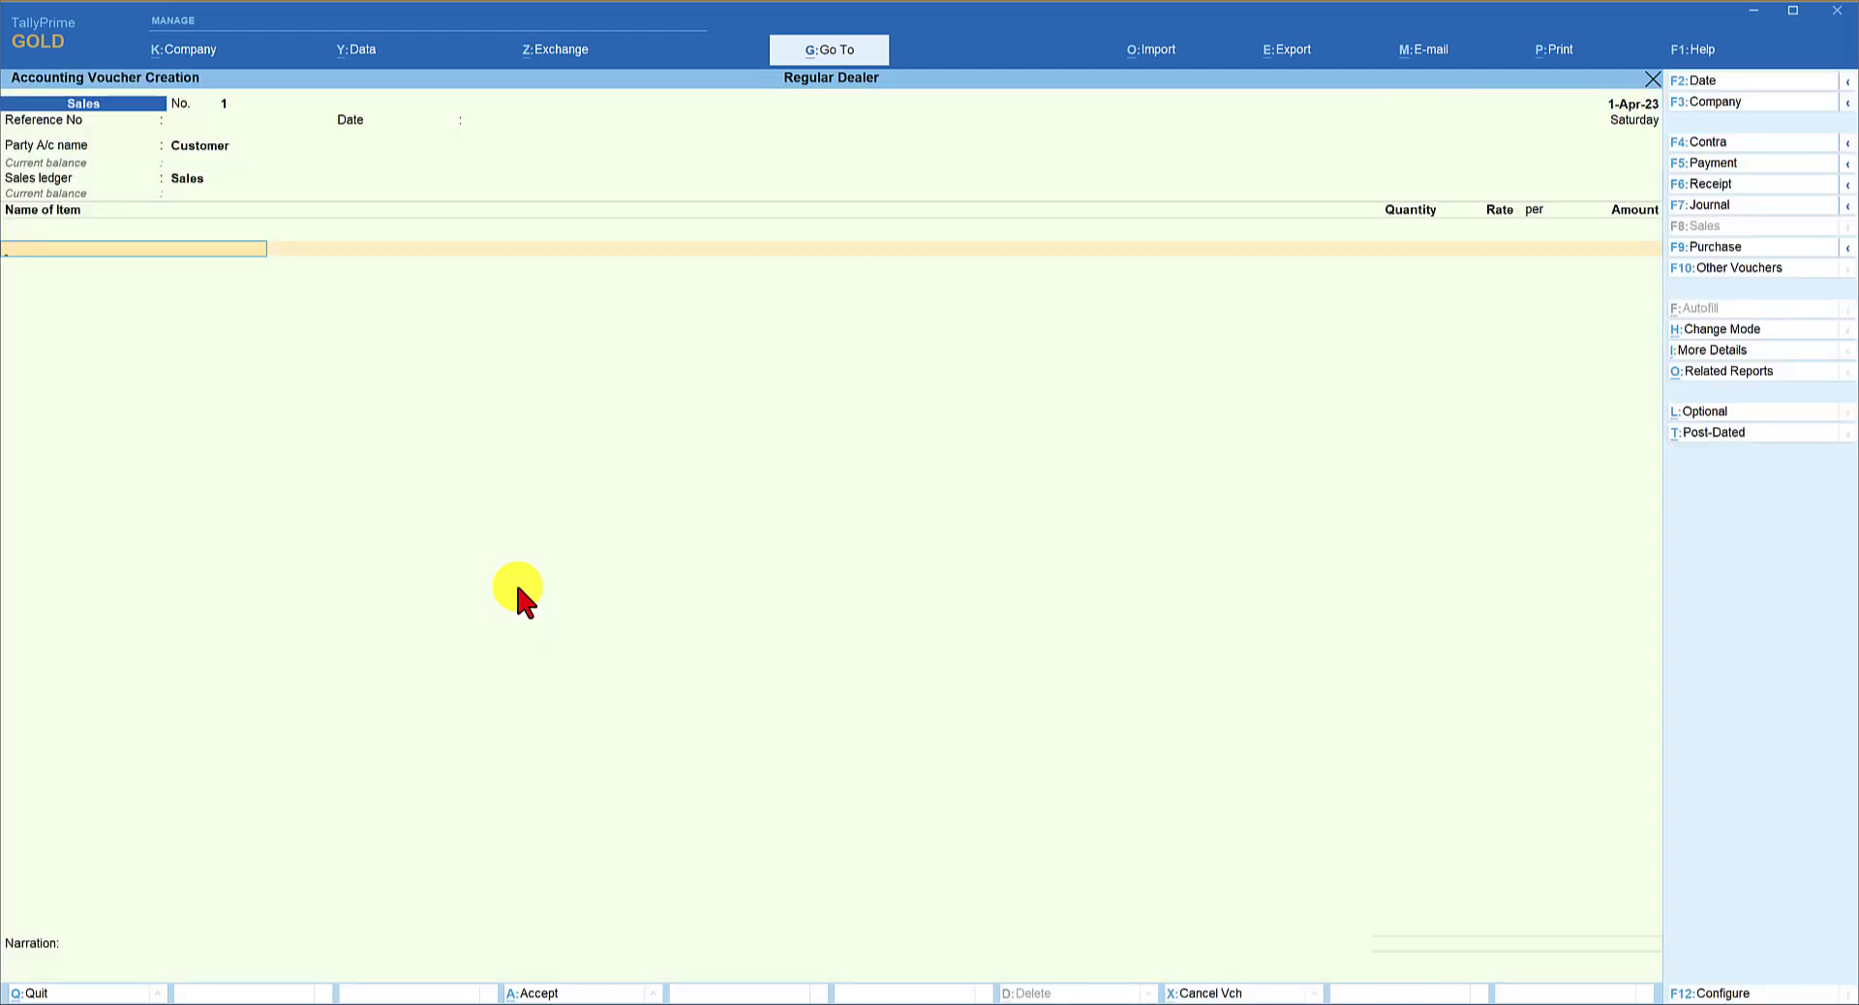
- Add Stock Item - A to the sales voucher with quantity 1 Nos and rate 10,000, and end the item list
key("Down")
key("Down")
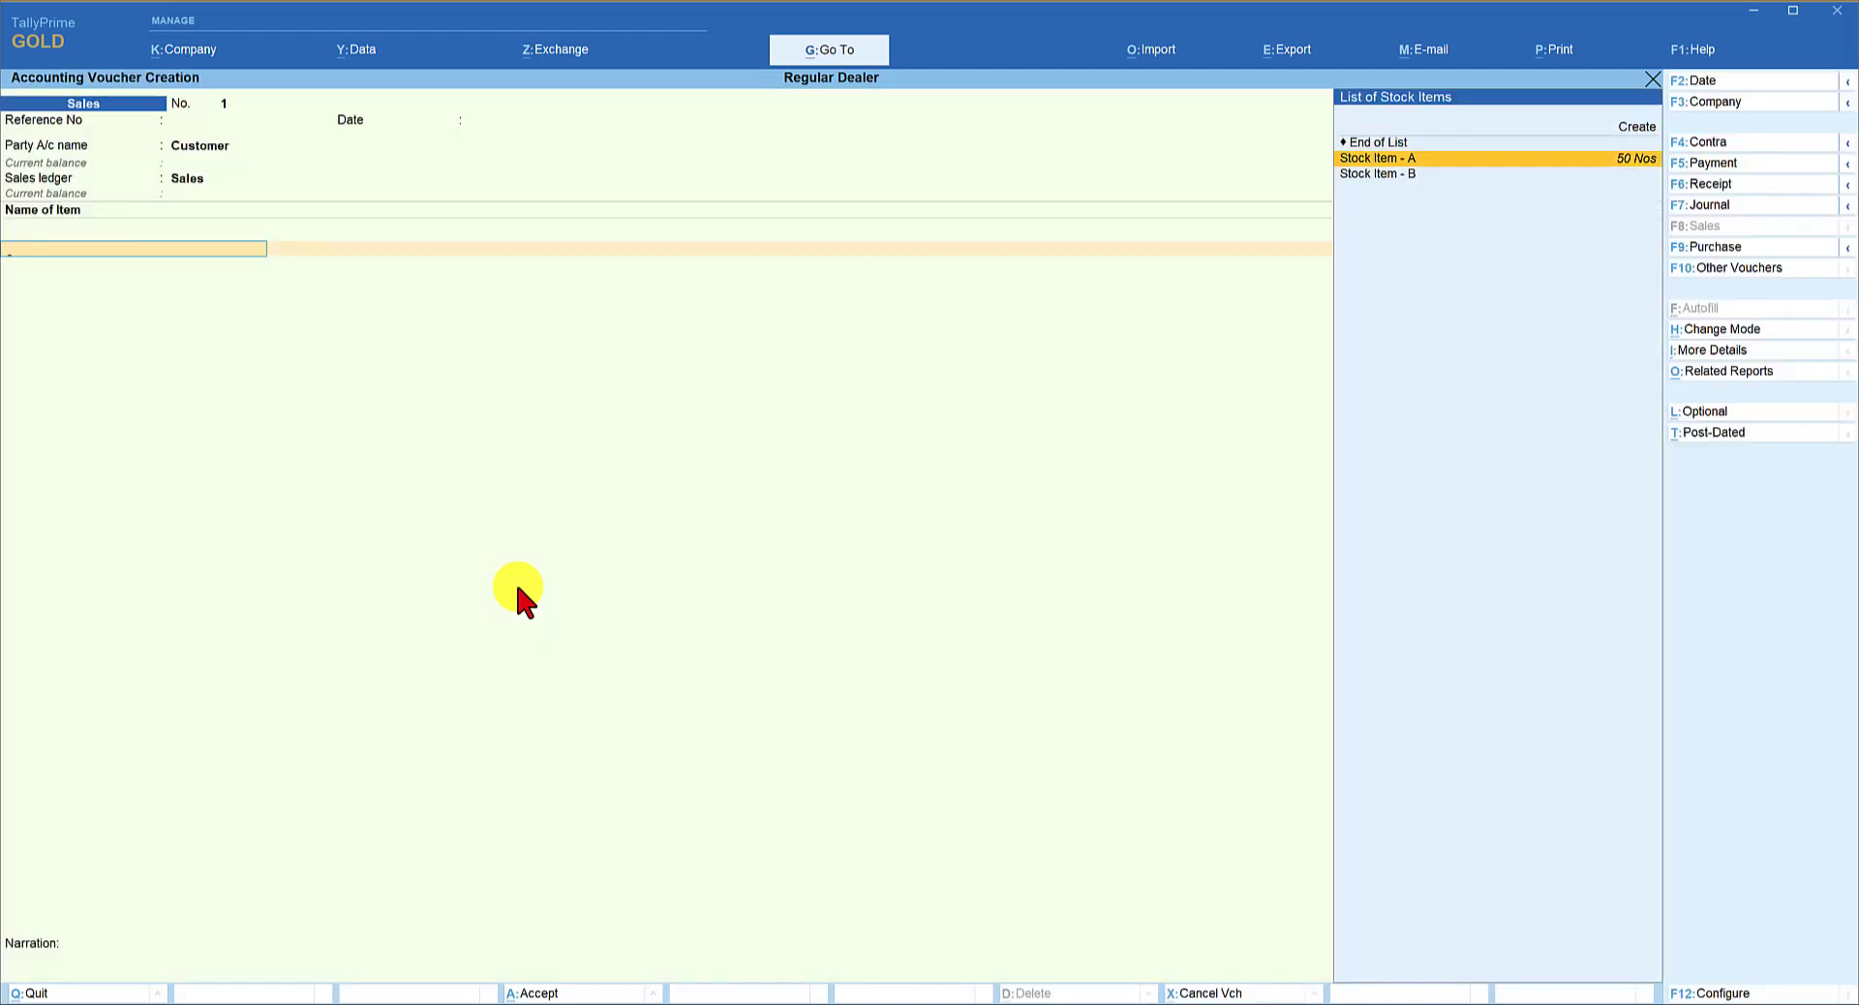
key("Return")
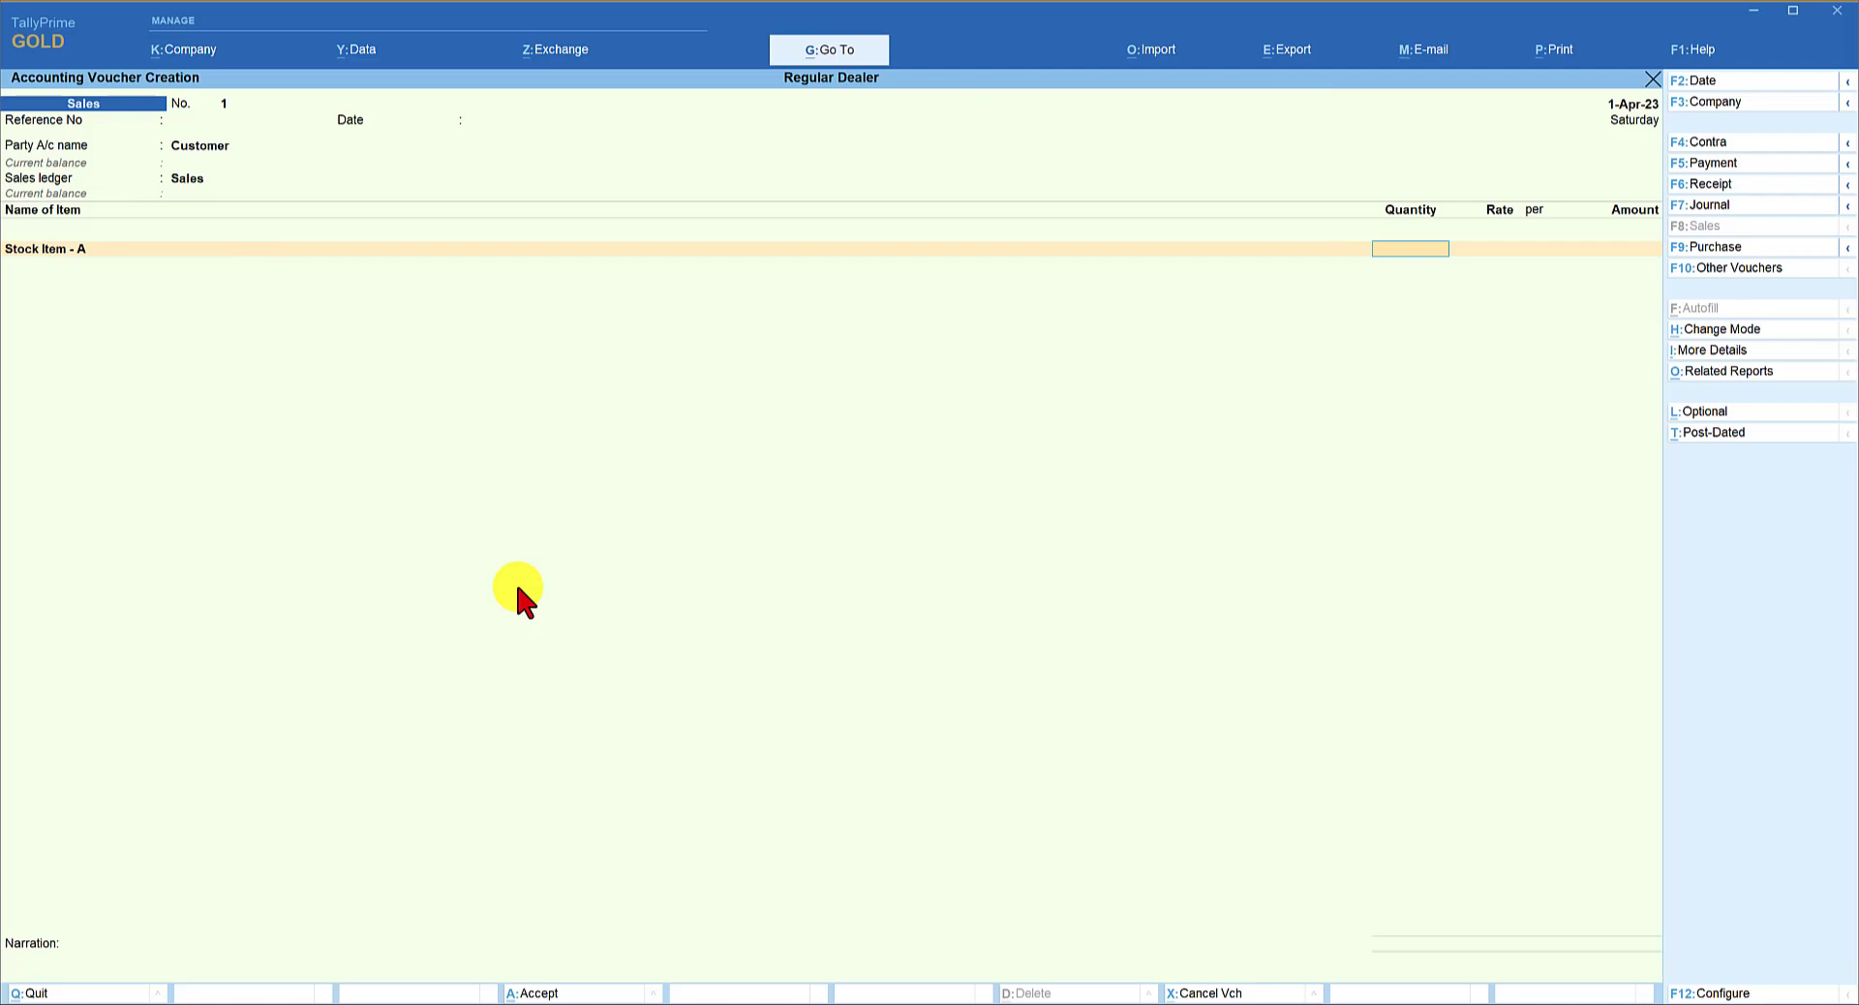
type("1")
key("Return")
type("10,000")
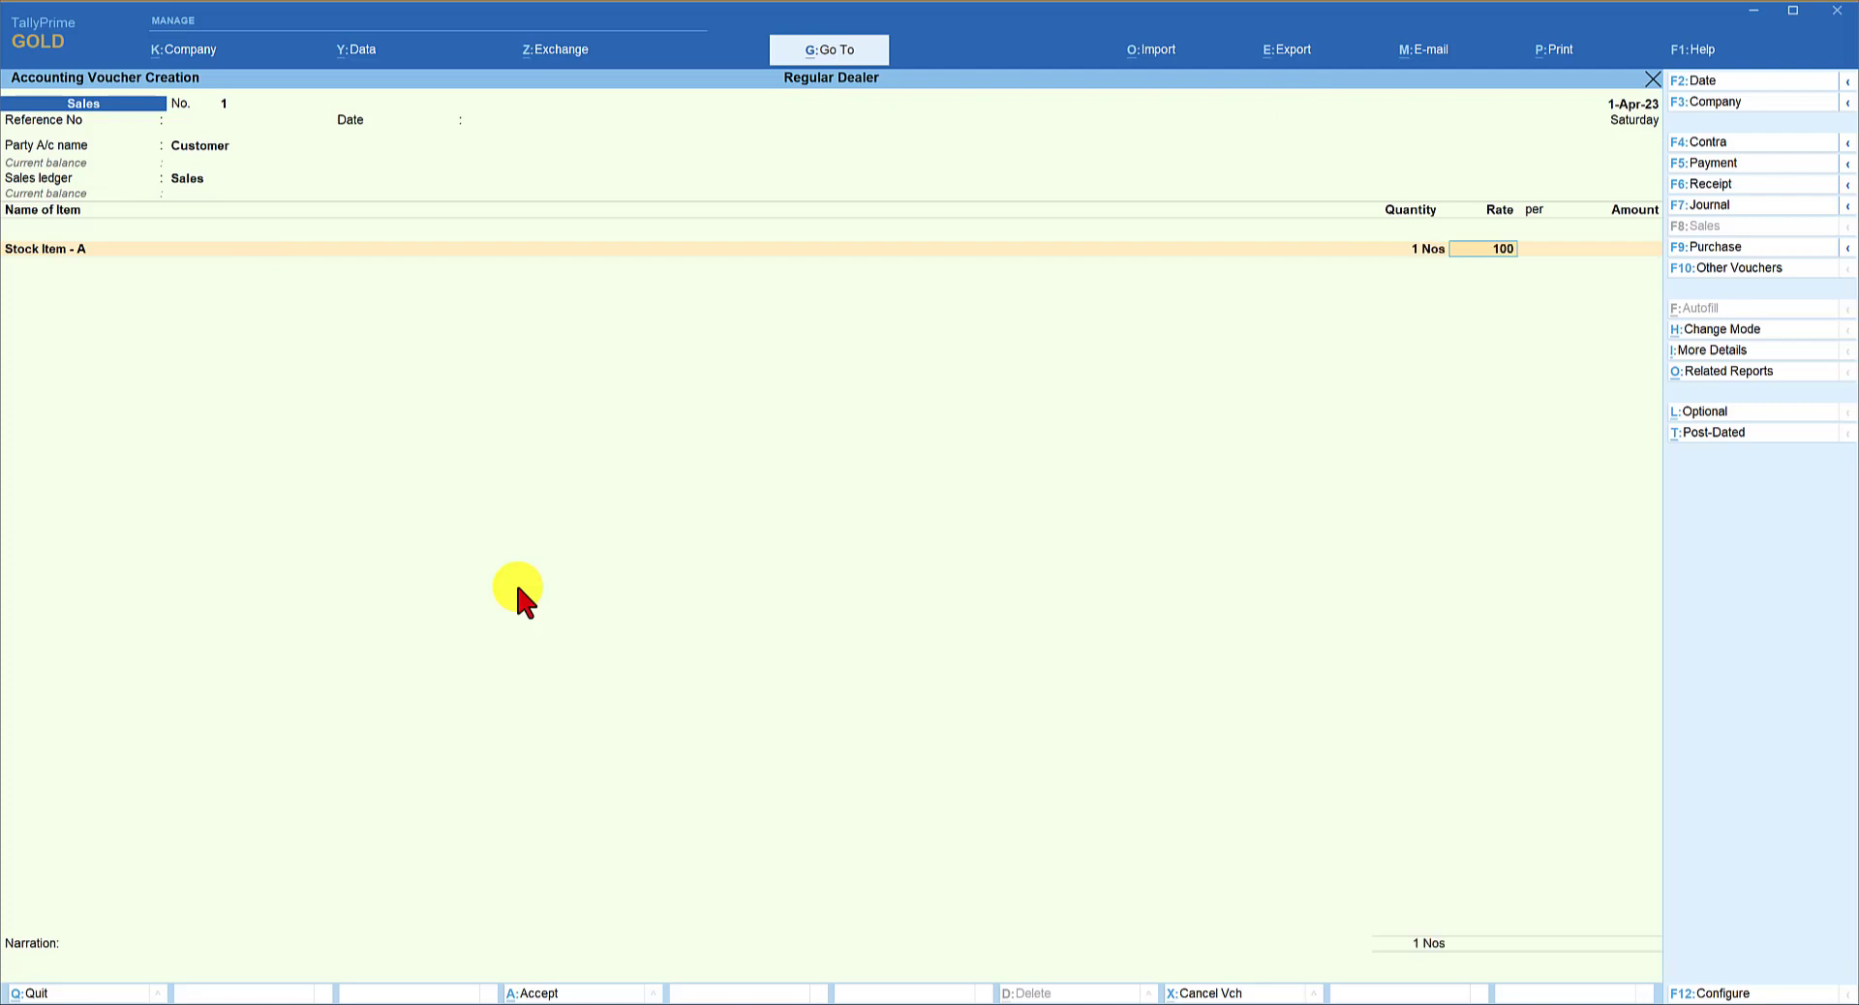
key("Return")
key("Return")
key("Return")
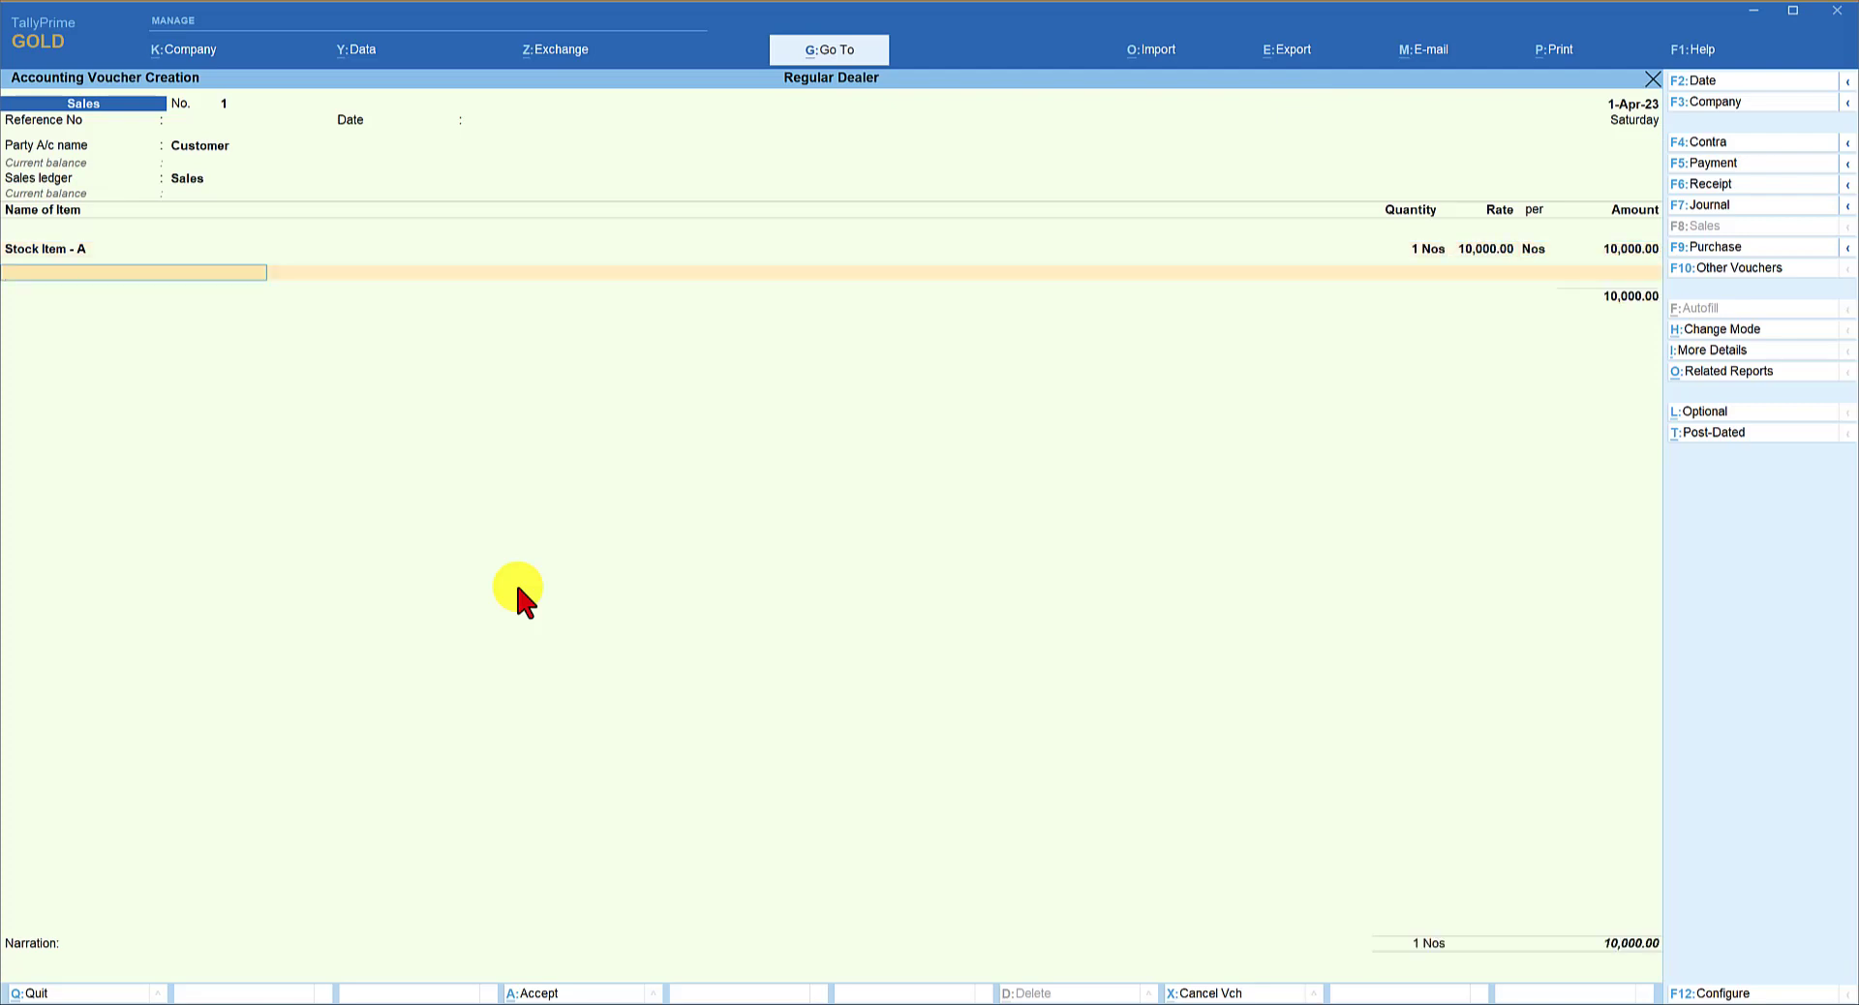
key("Return")
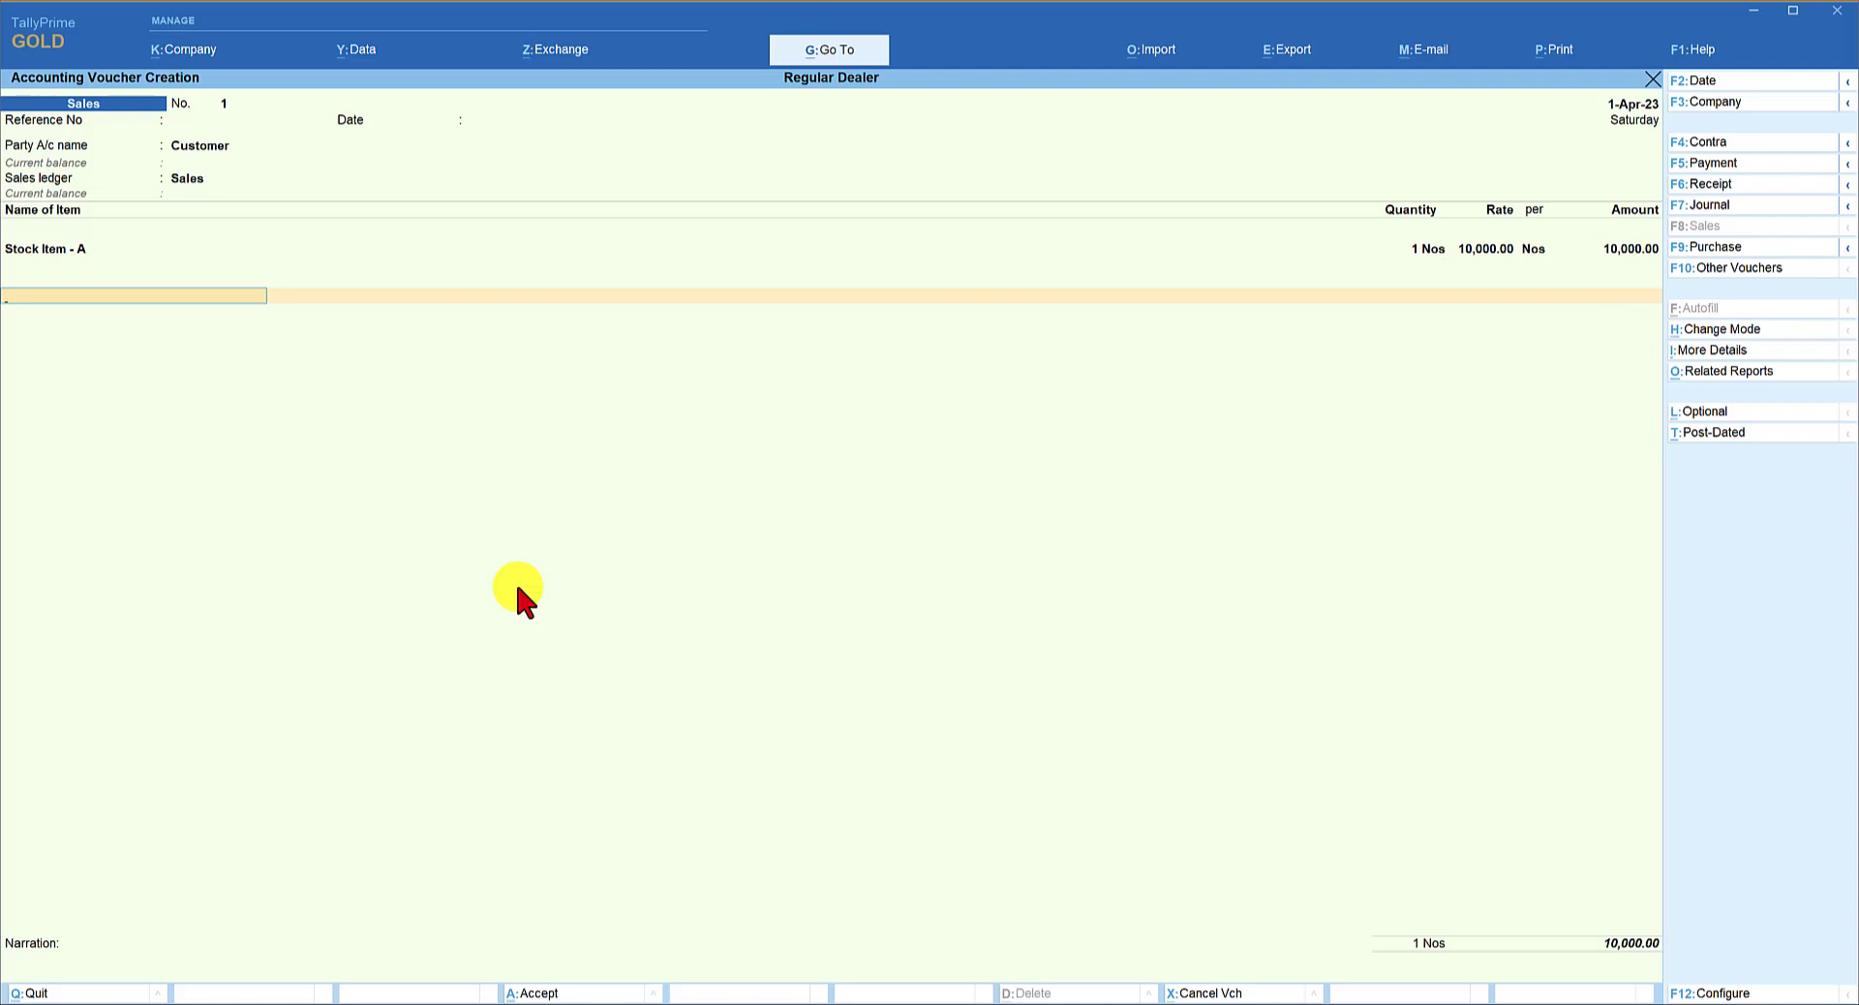
- Add the CGST ledger to the sales voucher and accept its calculated tax amount
type("Cg")
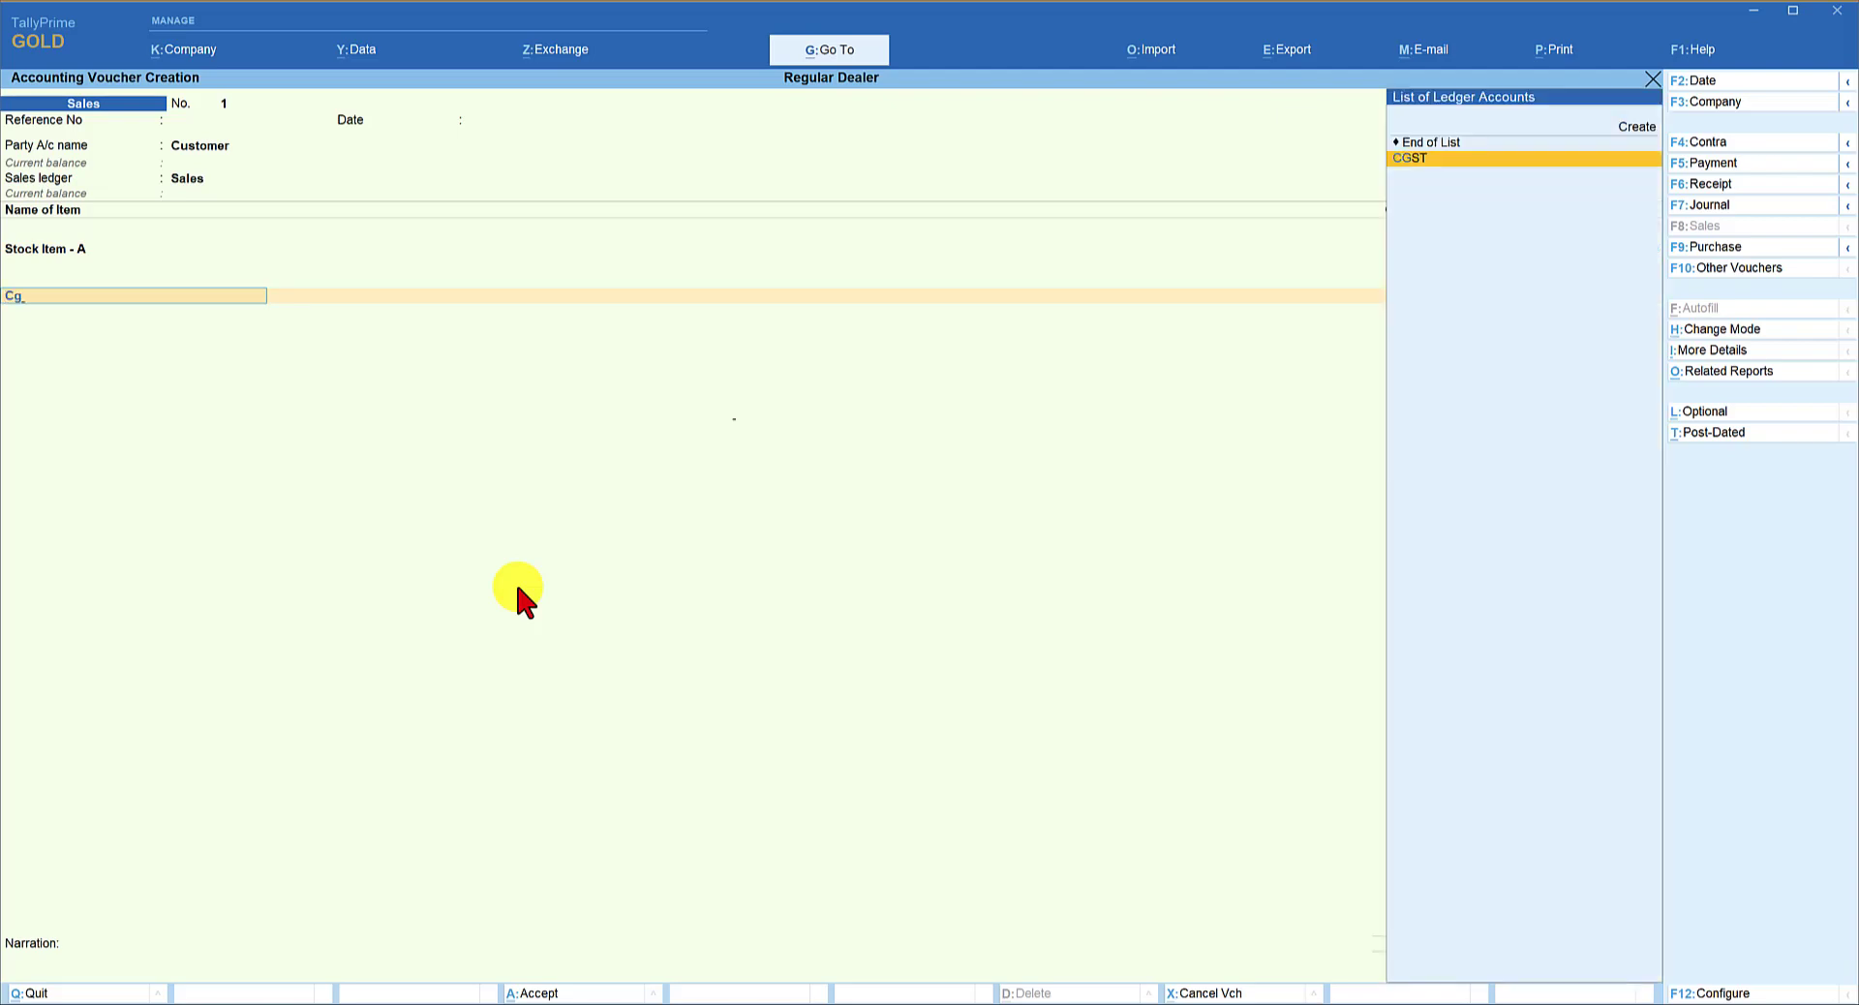
key("Return")
key("Return")
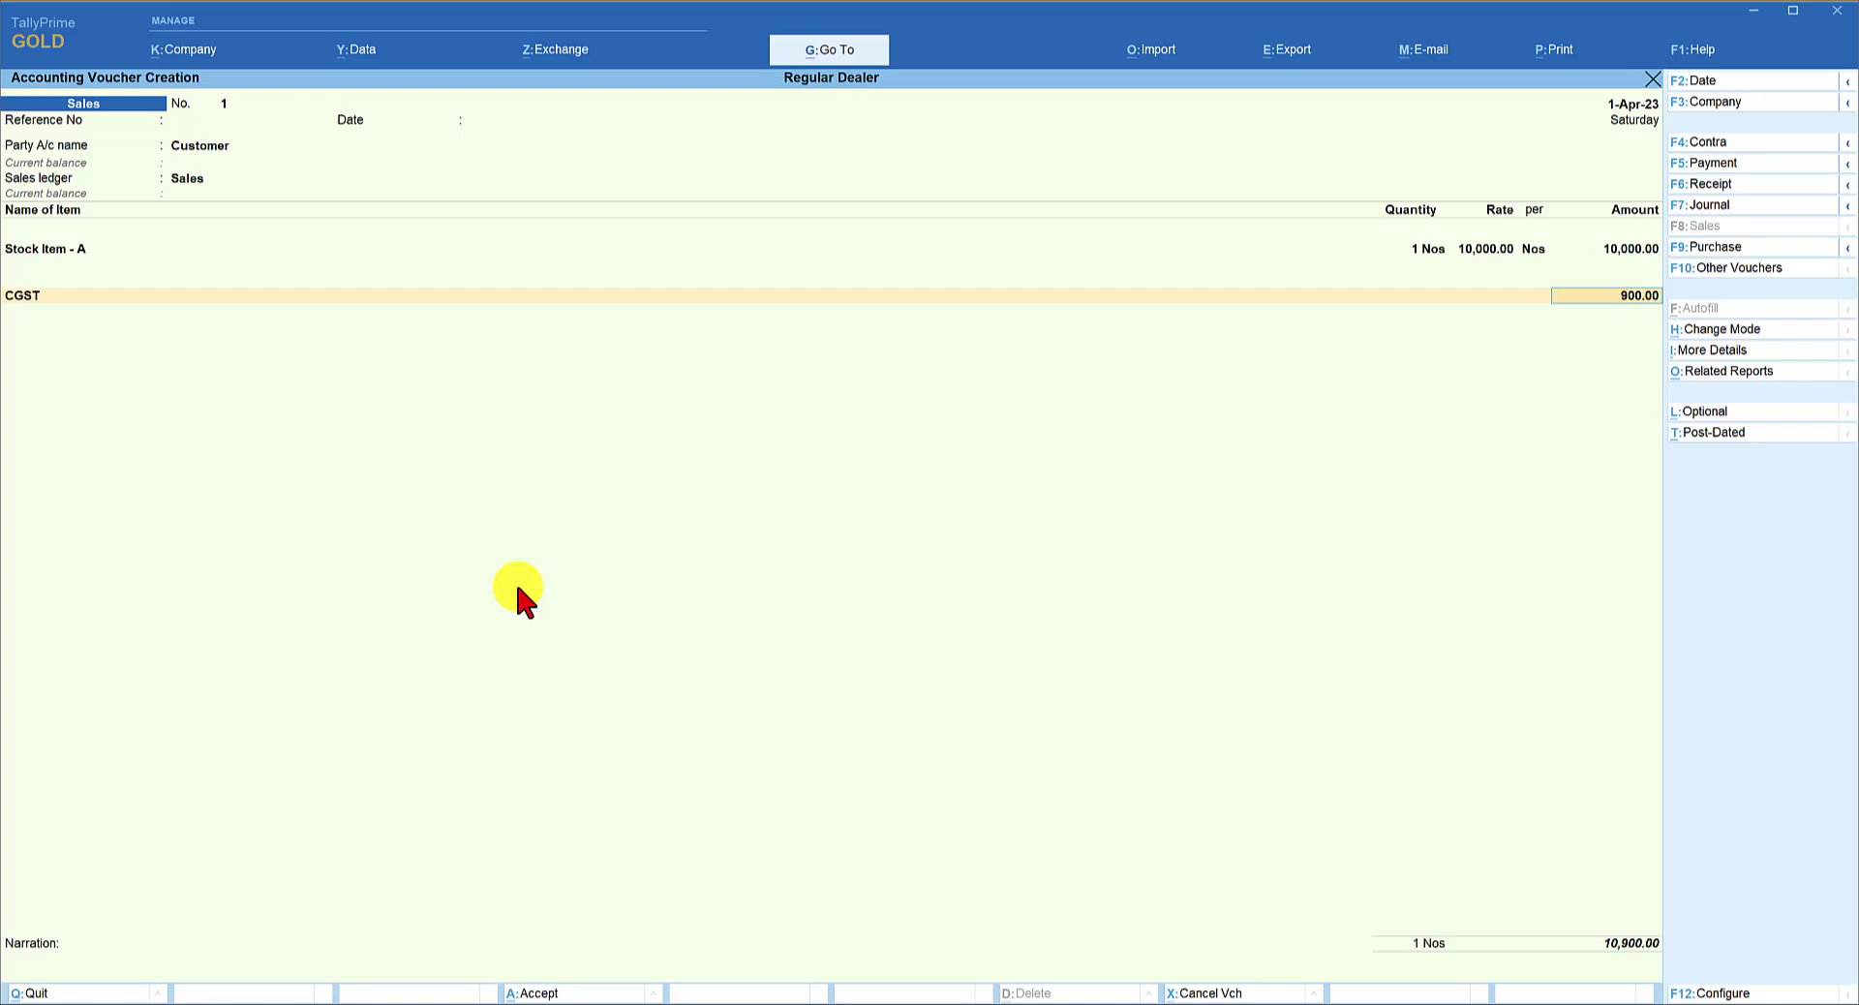
key("Return")
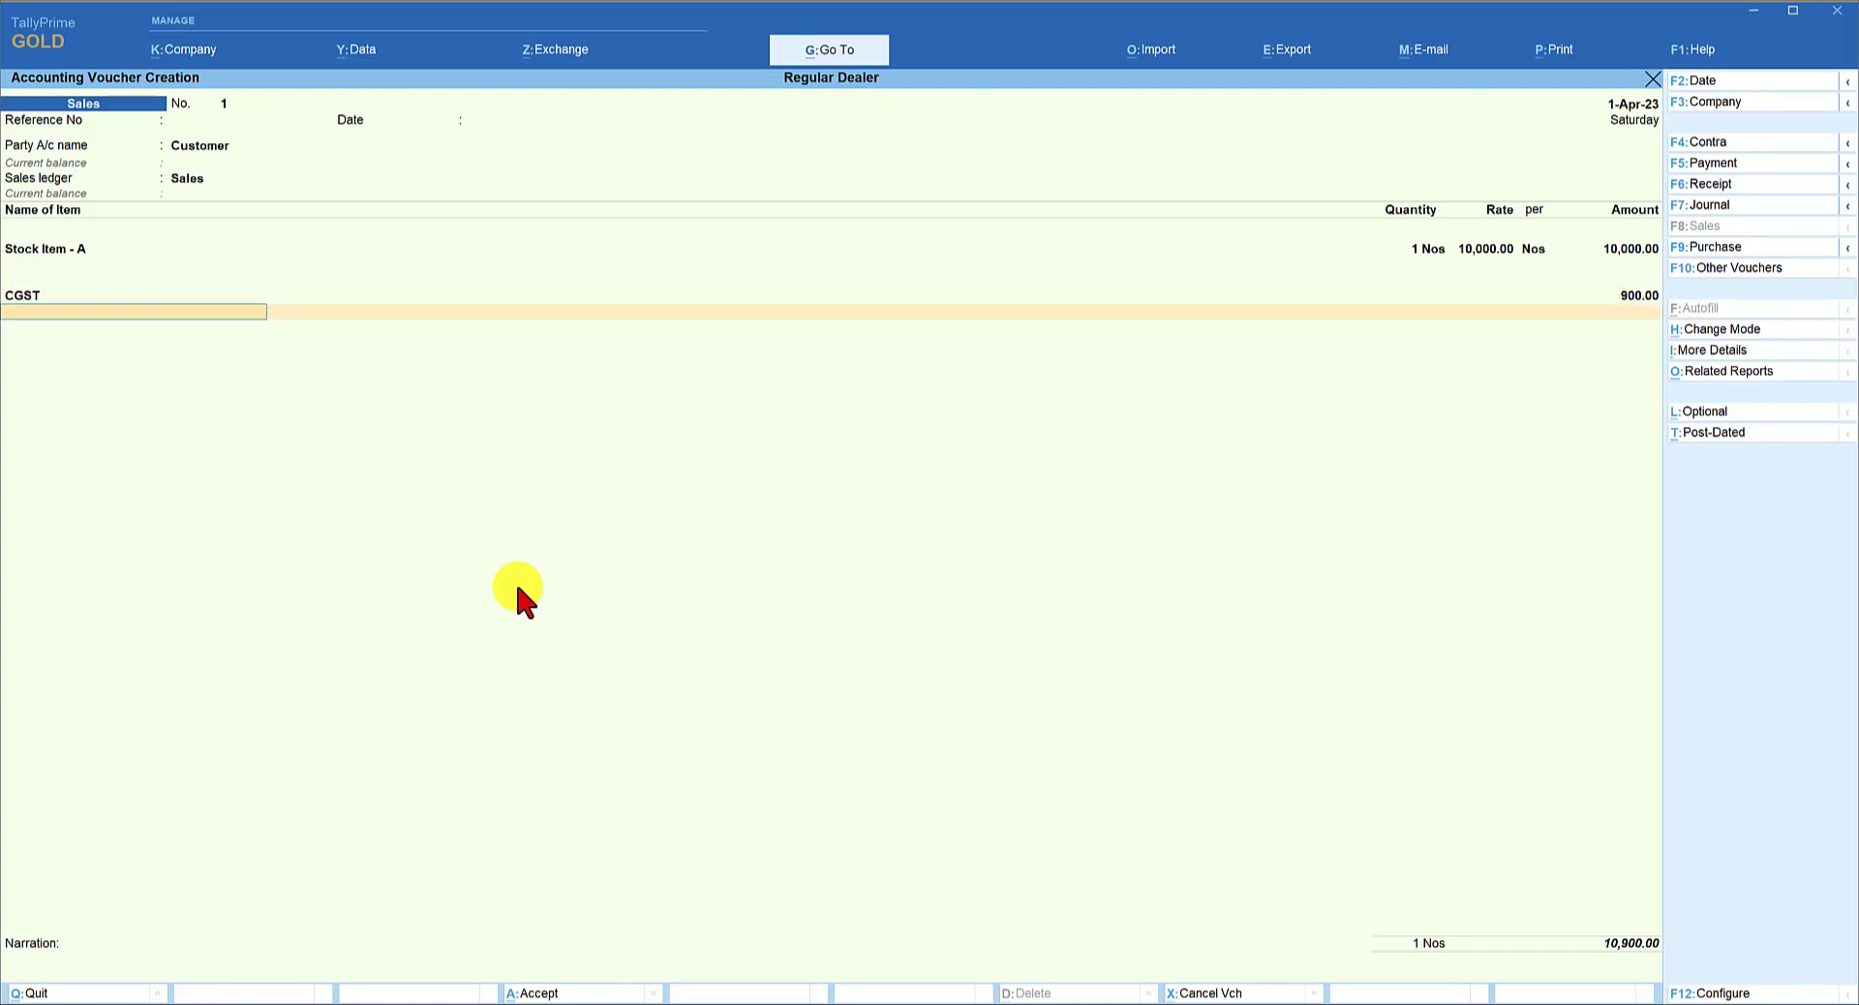
- Add the SGST ledger below CGST with an amount of 900
type("Sgs")
key("Return")
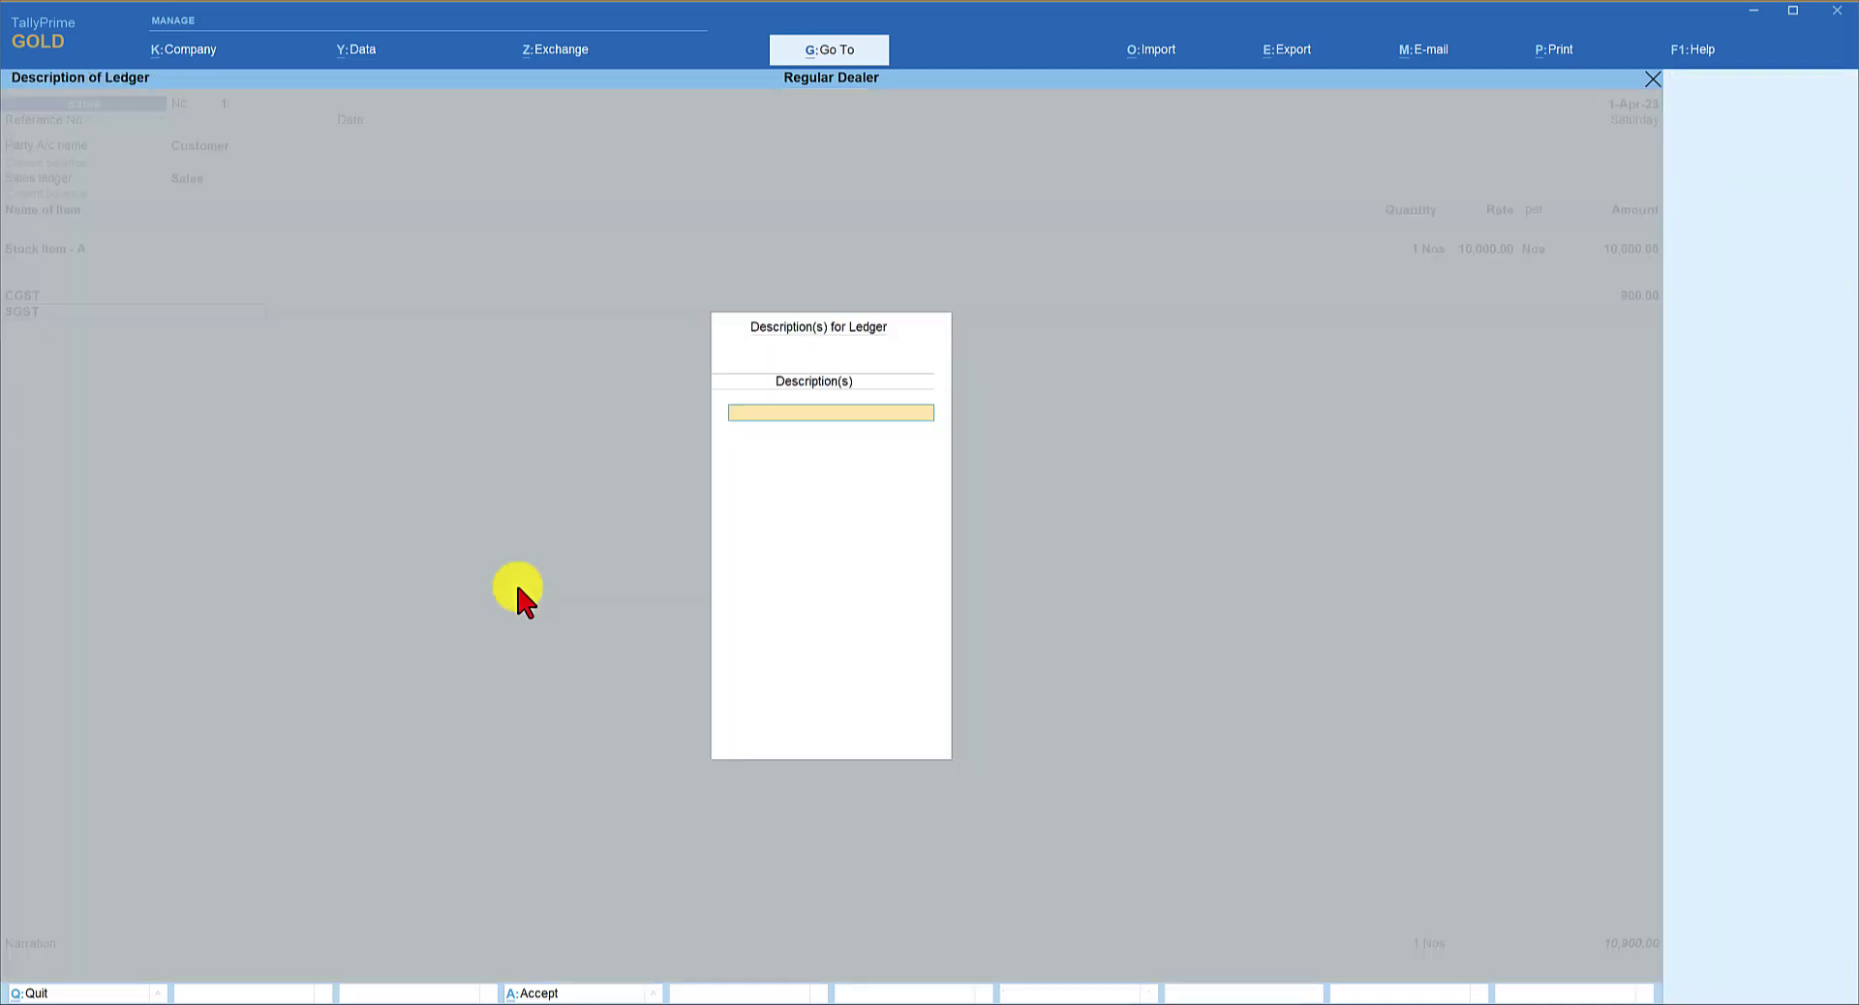
key("Return")
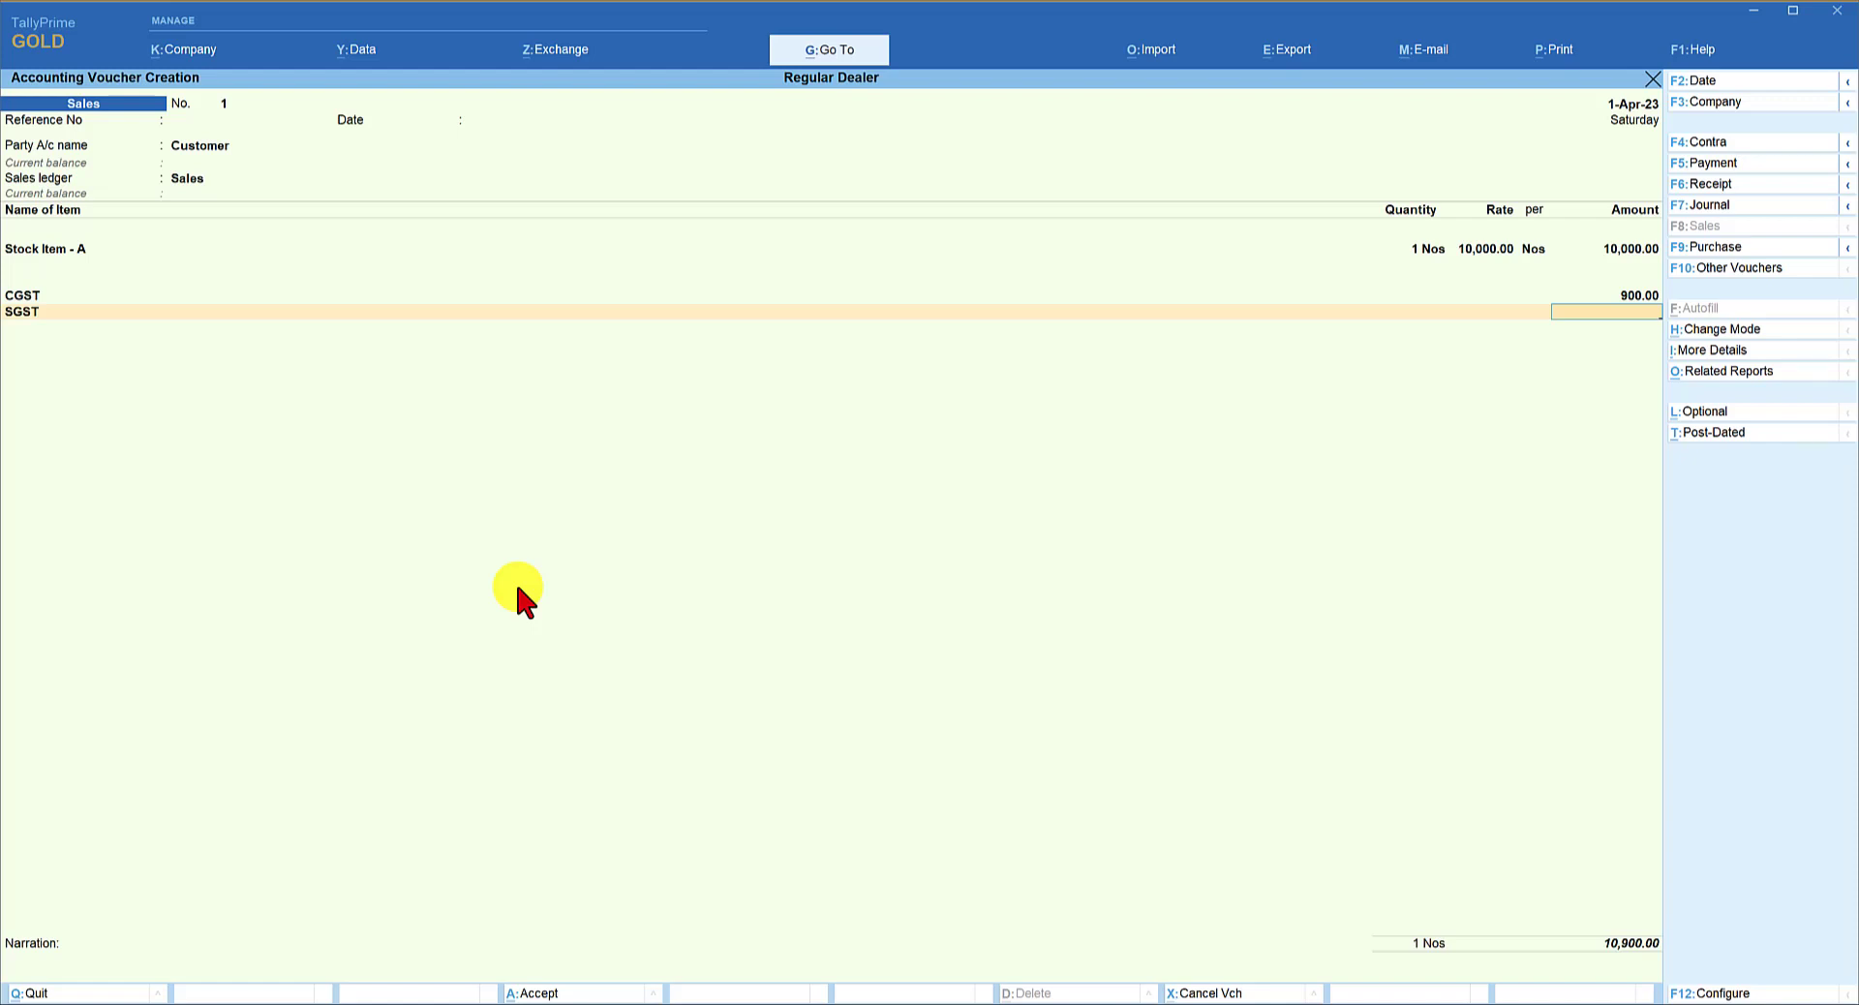
type("900")
key("Return")
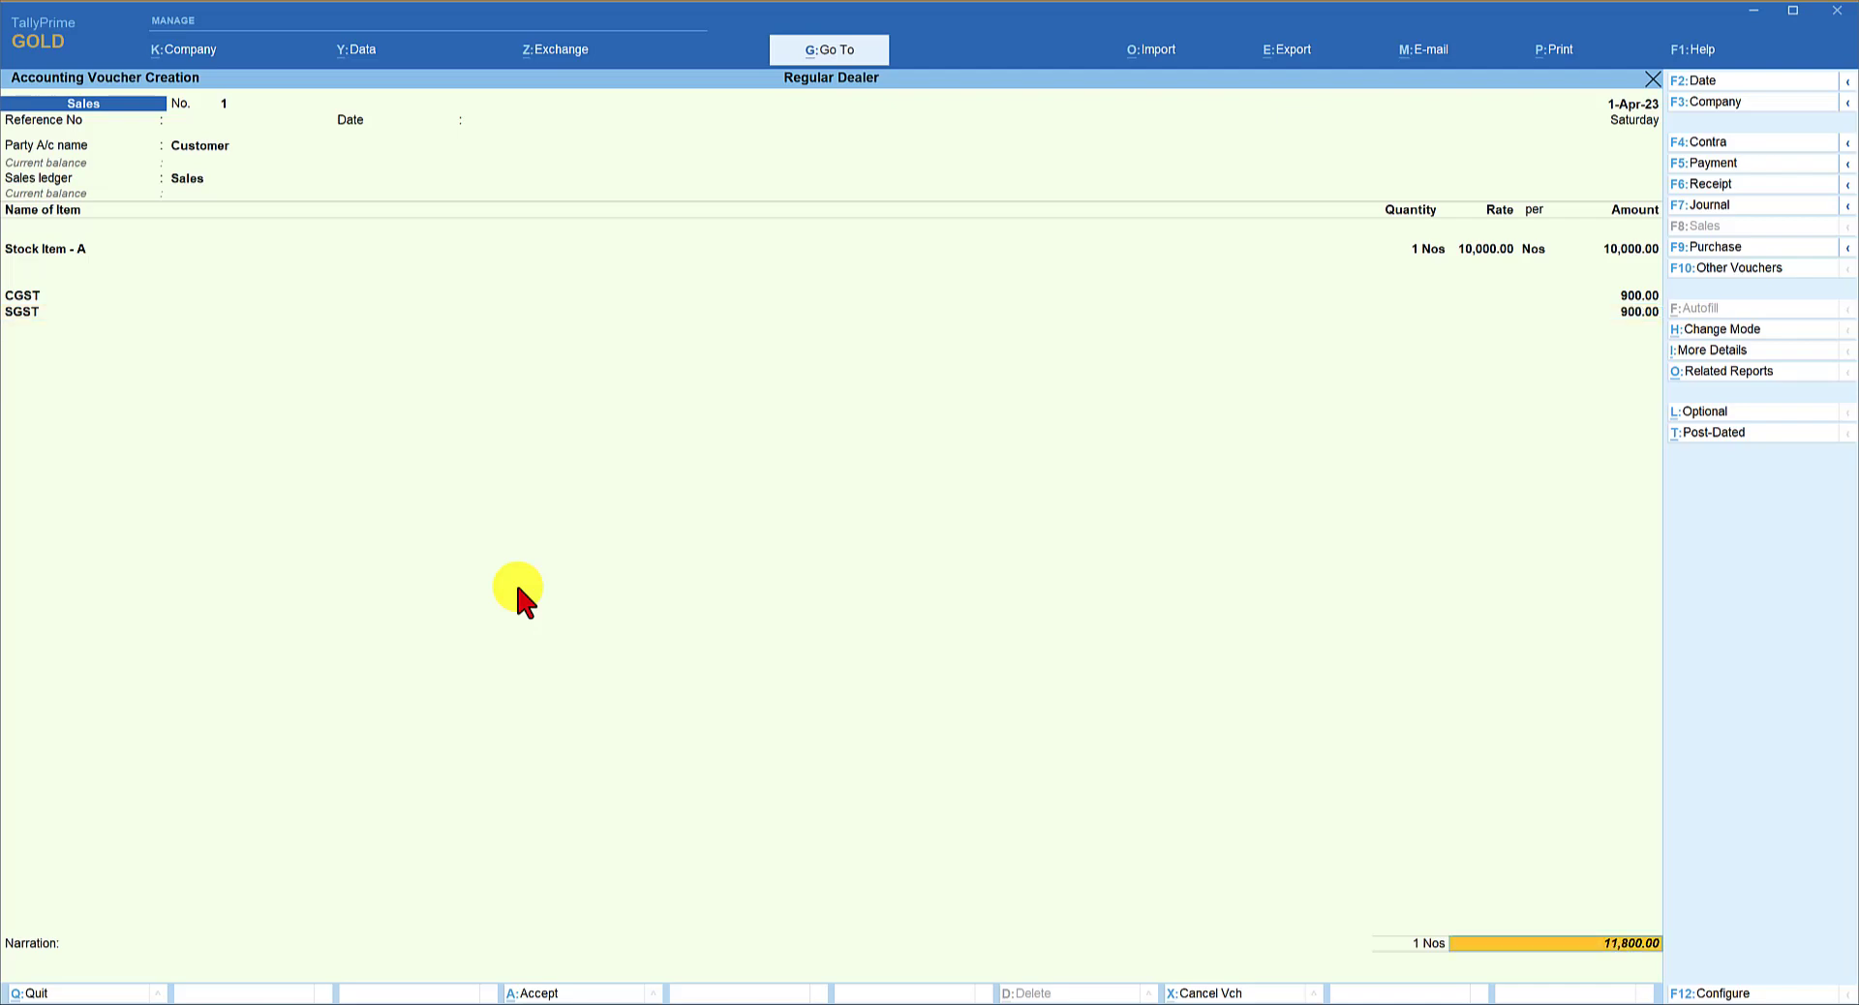
- Save the Customer sales voucher without a narration and return to the Day Book
key("Return")
key("ctrl+a")
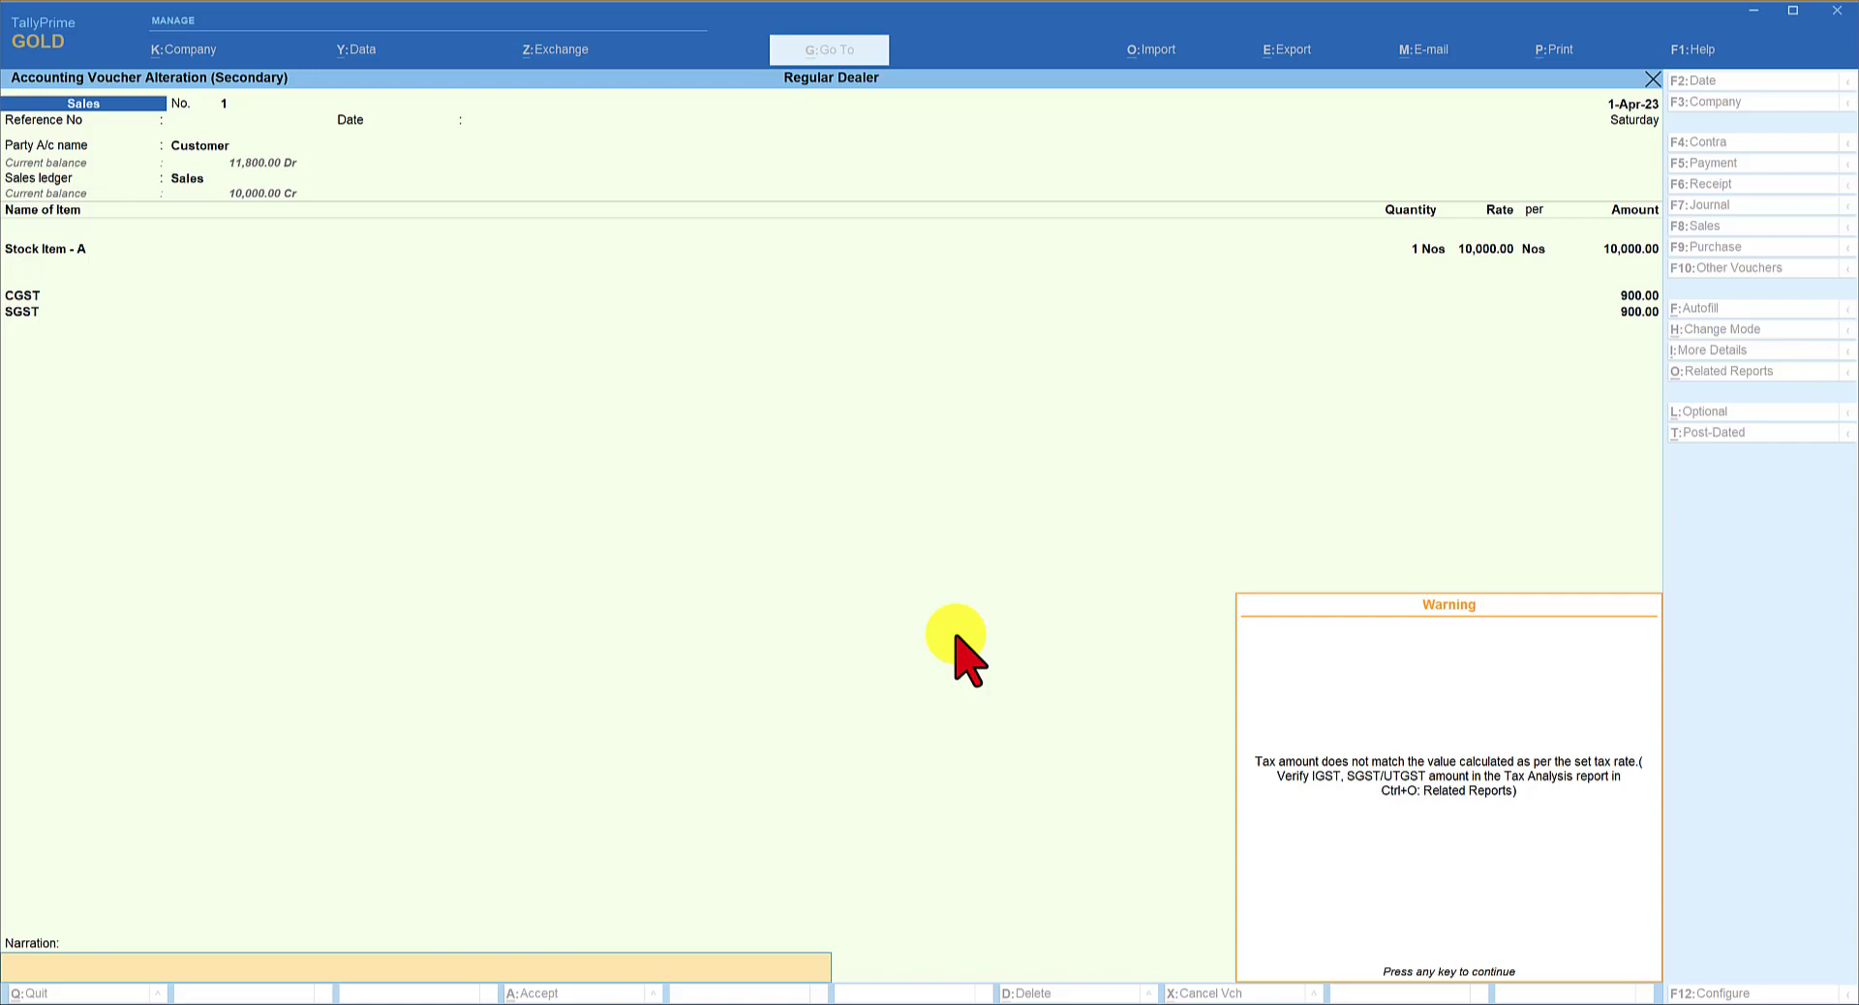
key("Return")
key("Return")
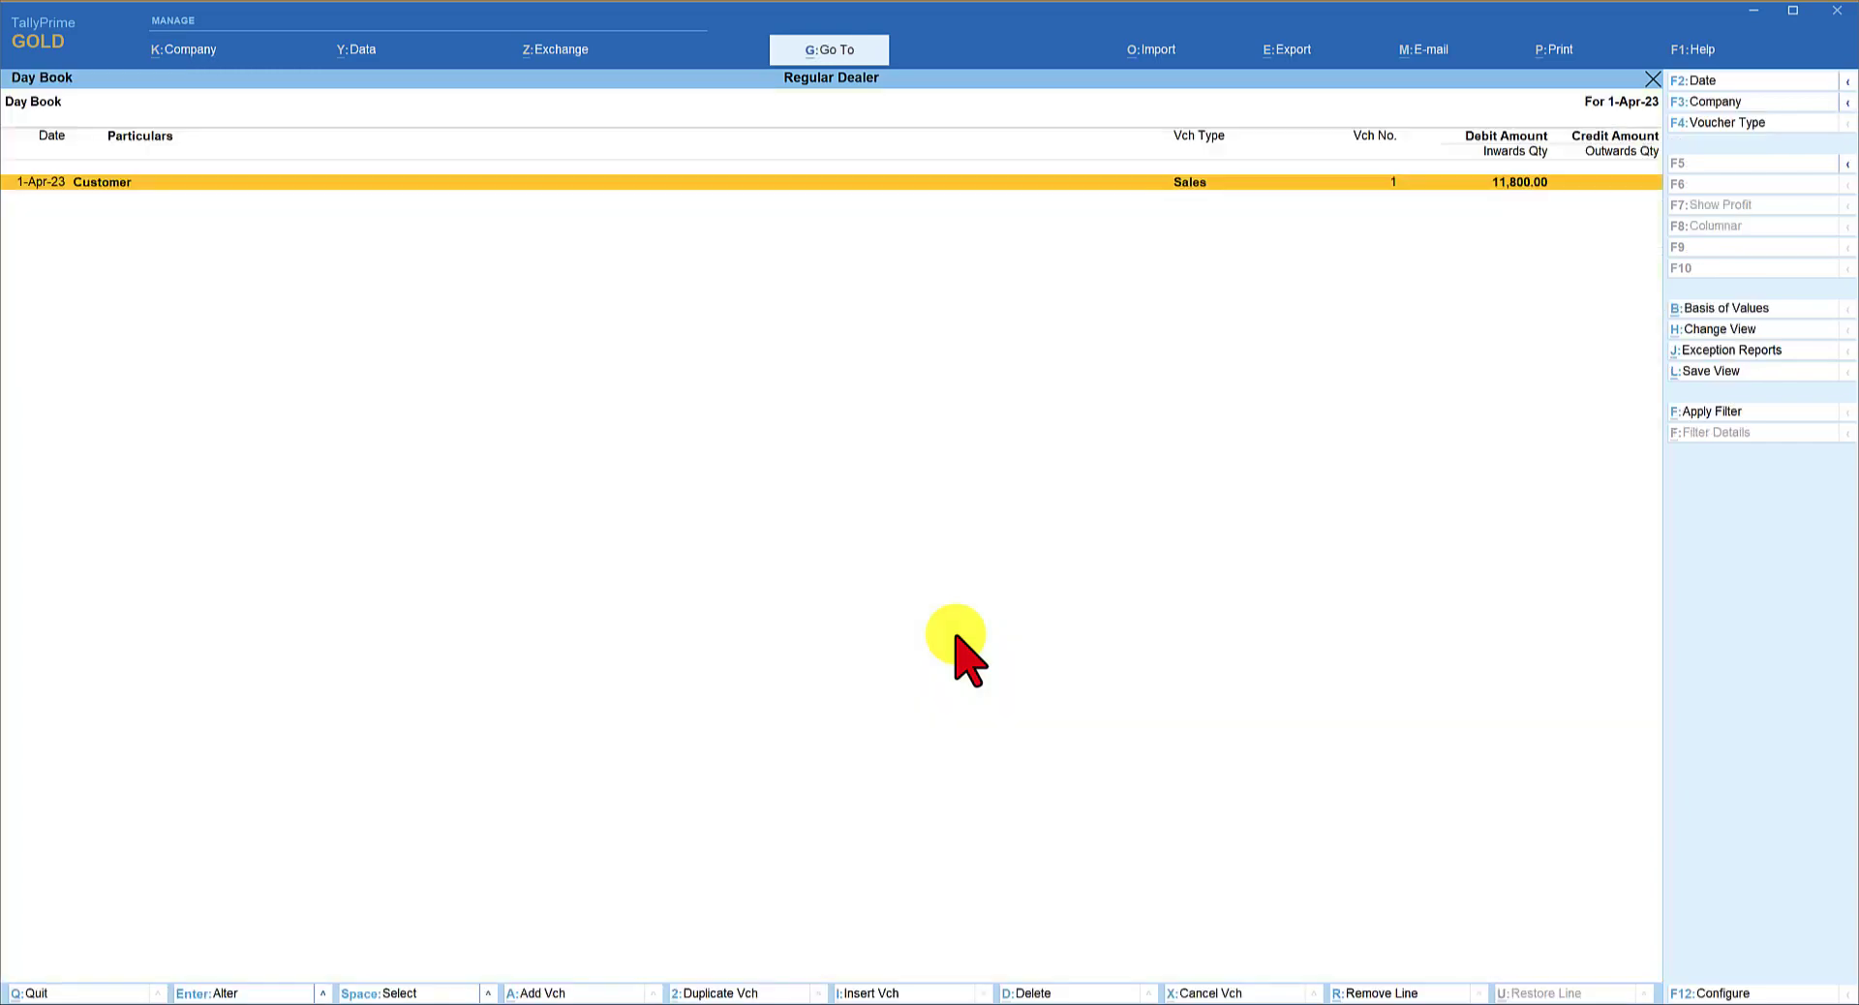
- Open the GSTR-1 report for the Regular Dealer company
key("alt+a")
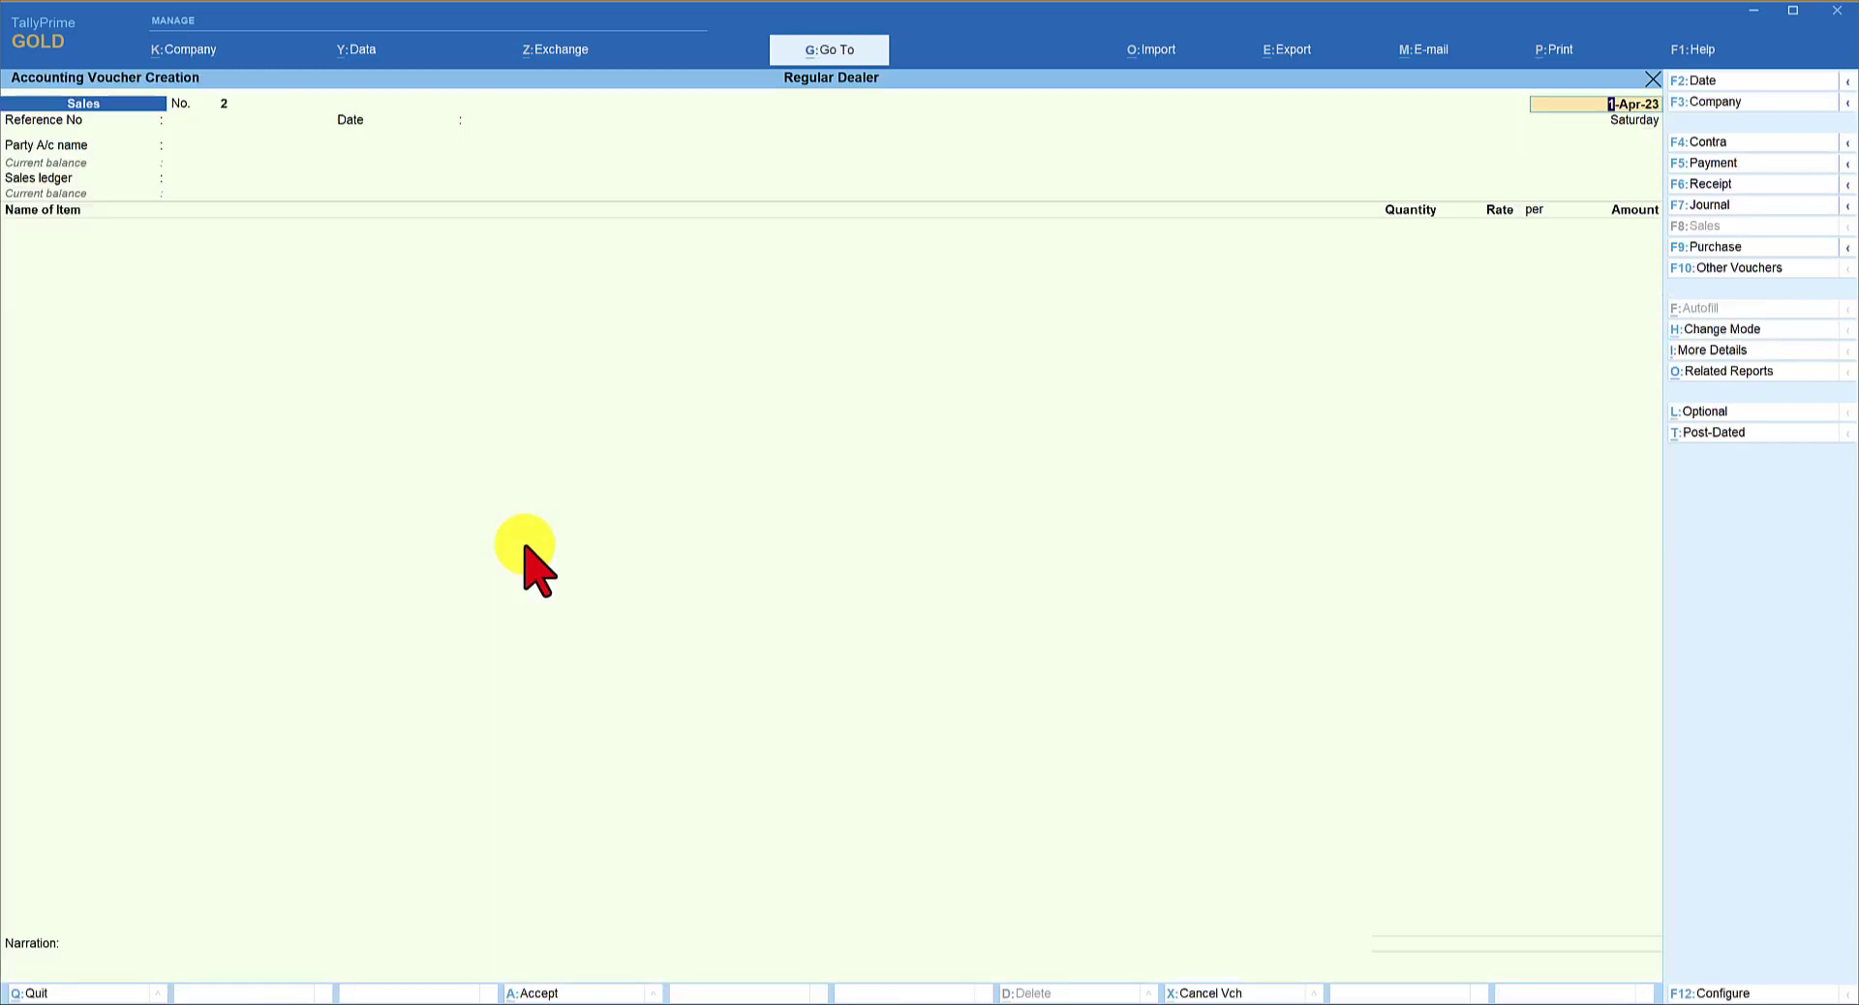
left_click(855, 50)
type("1")
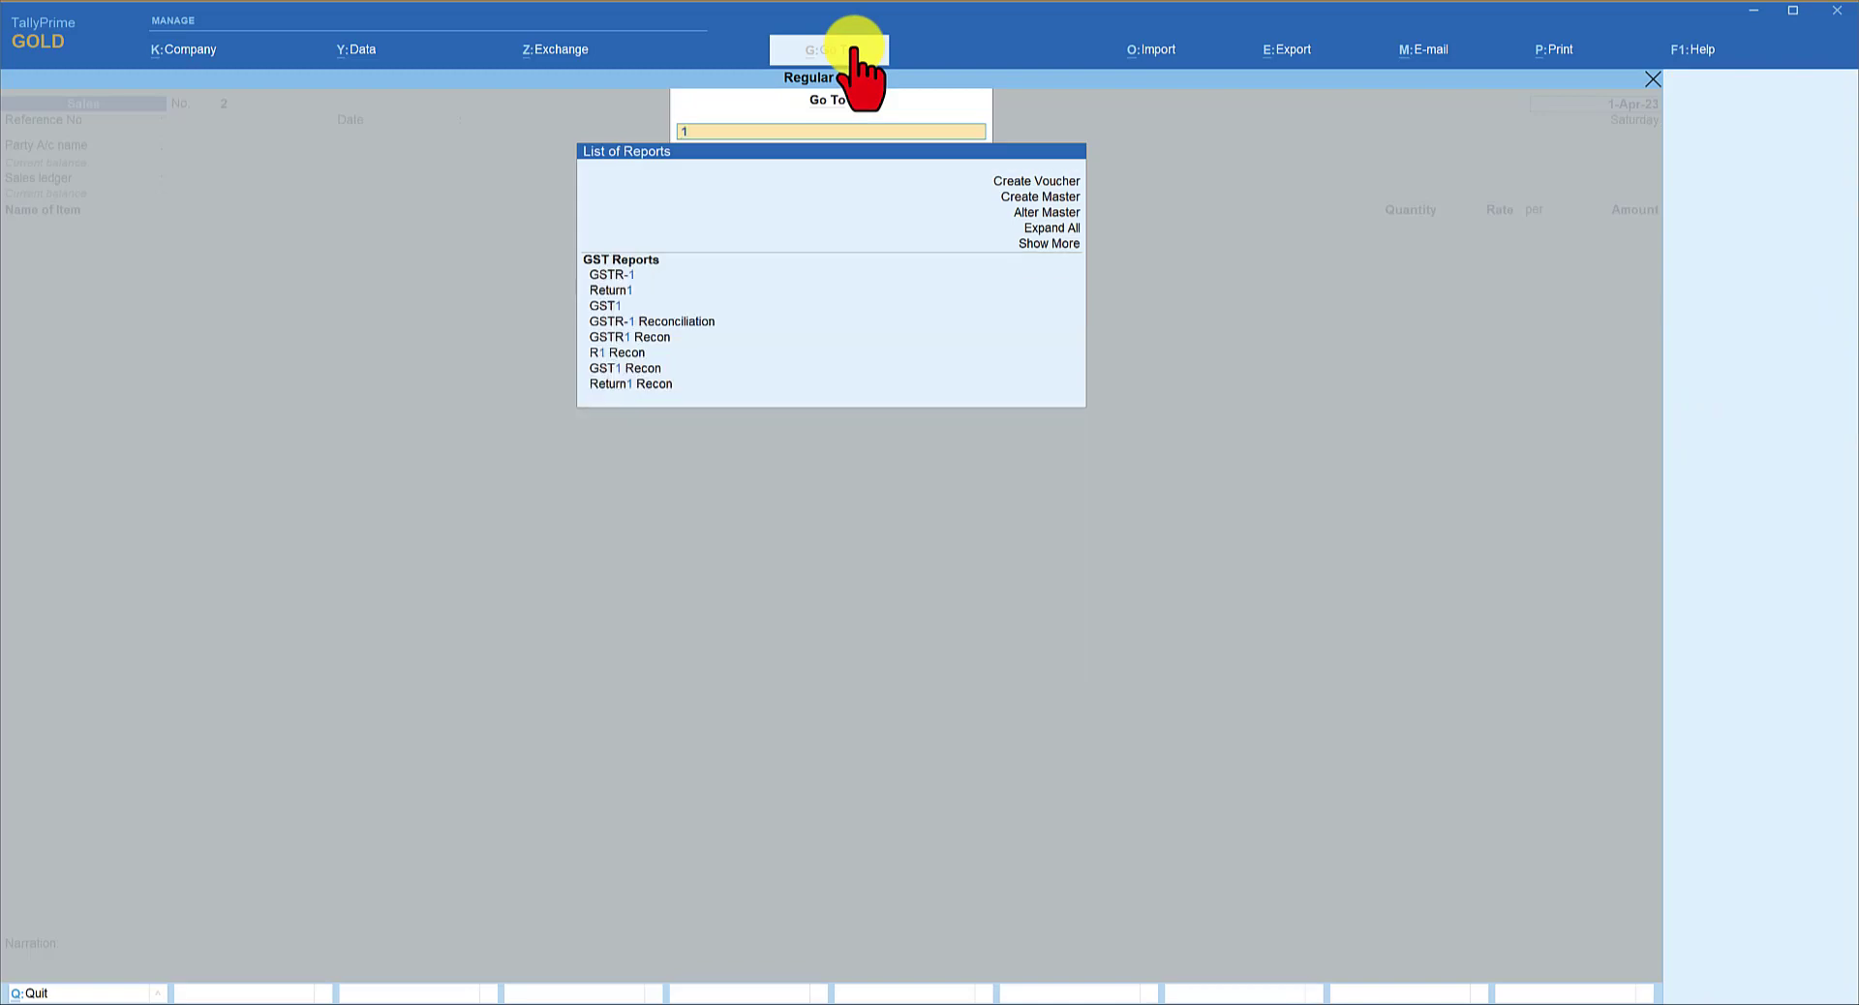
key("Return")
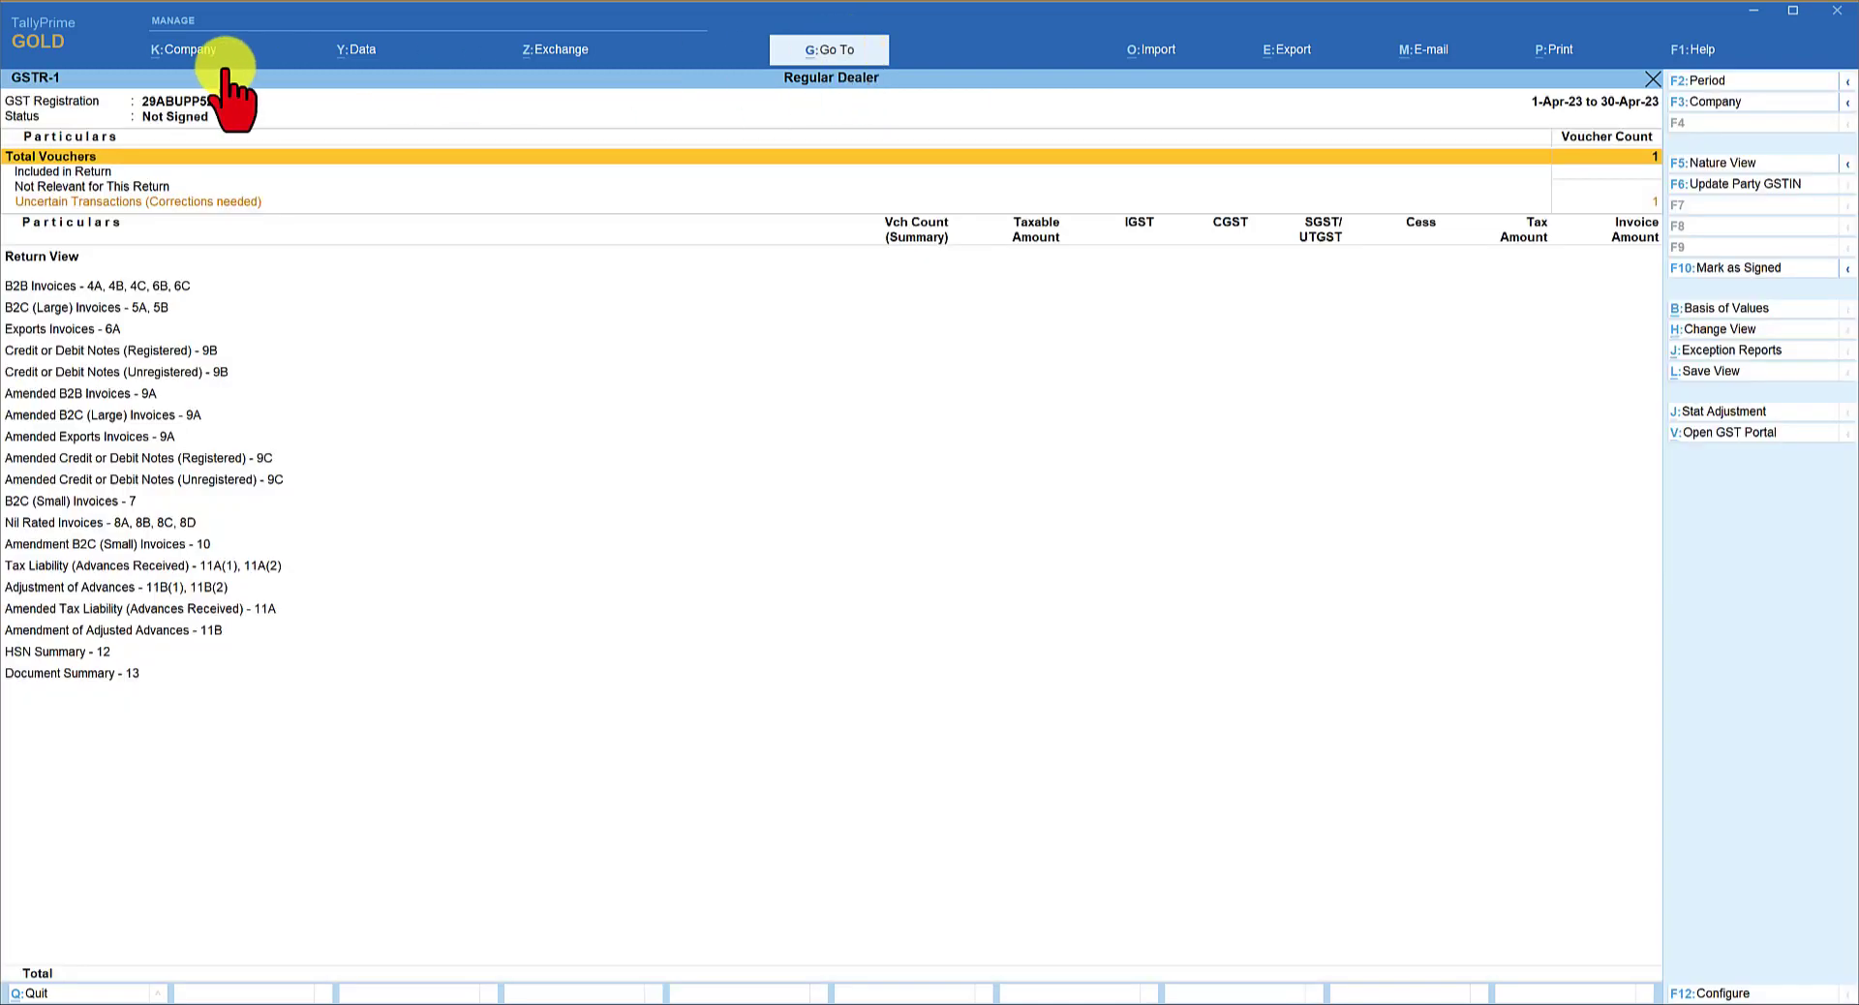
- Drill into GSTR-1's uncertain transactions to list the vouchers under "Tax Ledger is not specified"
left_click(171, 203)
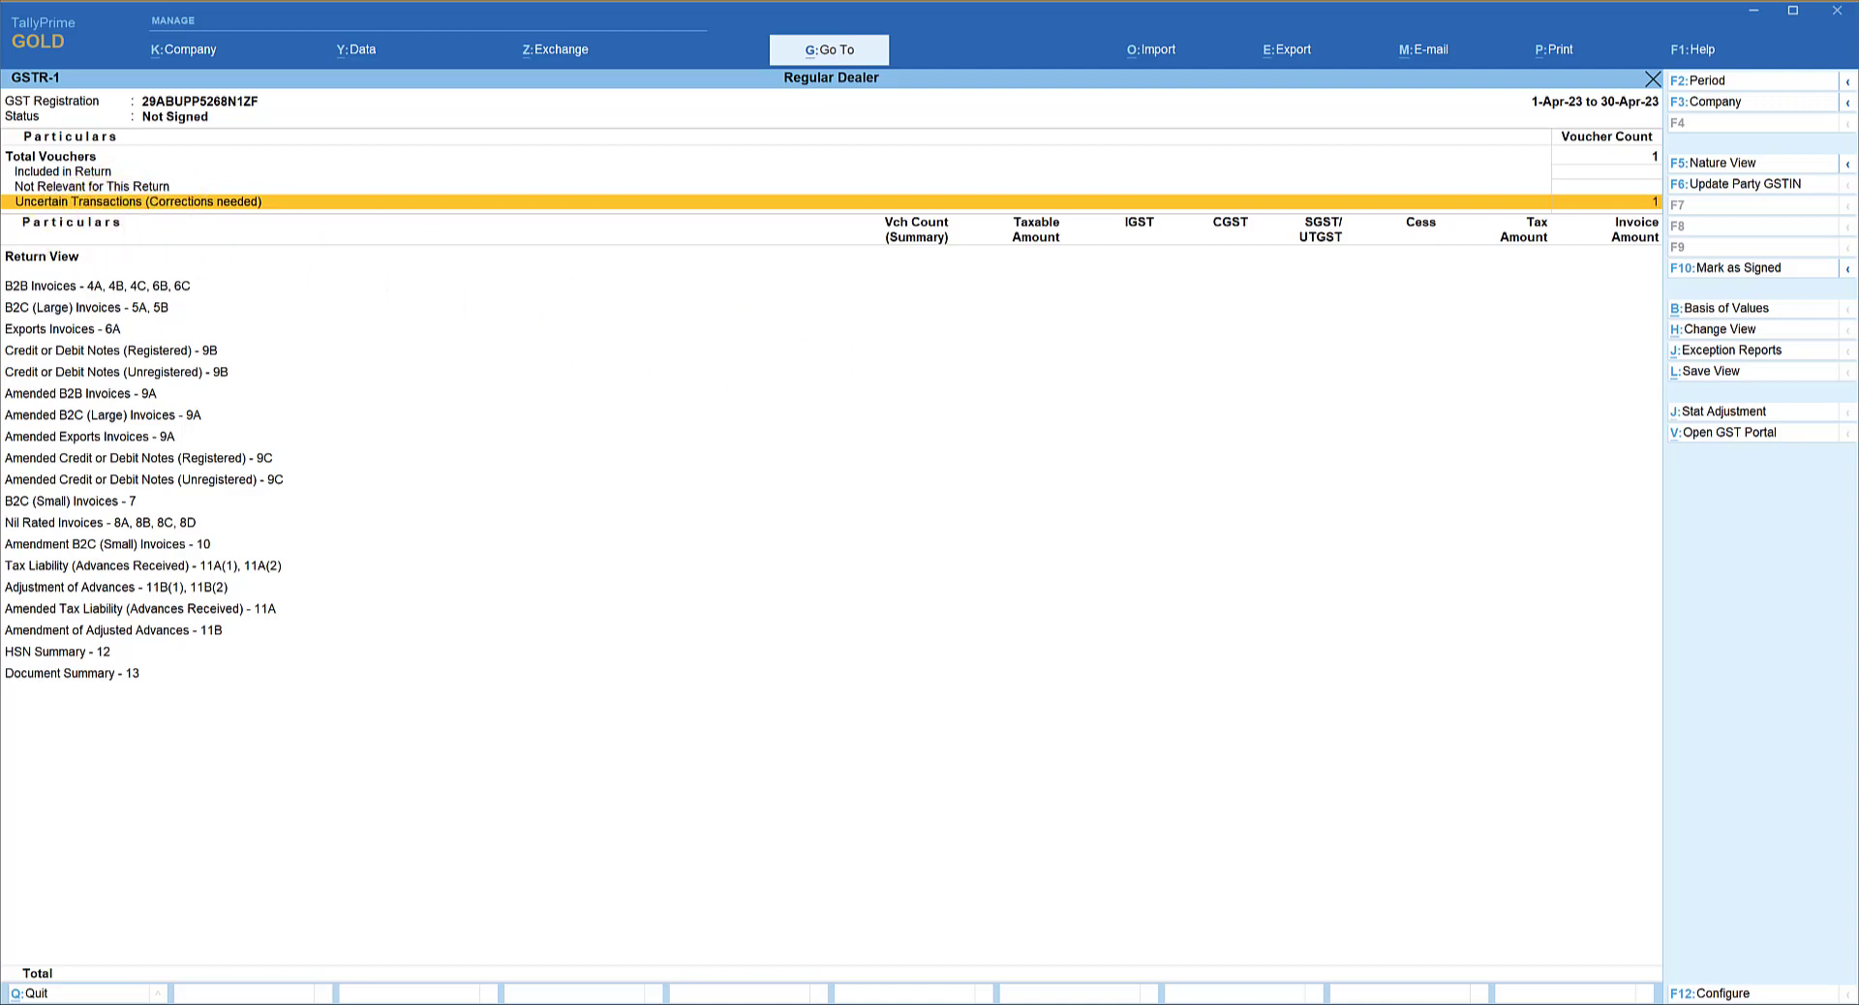
key("Return")
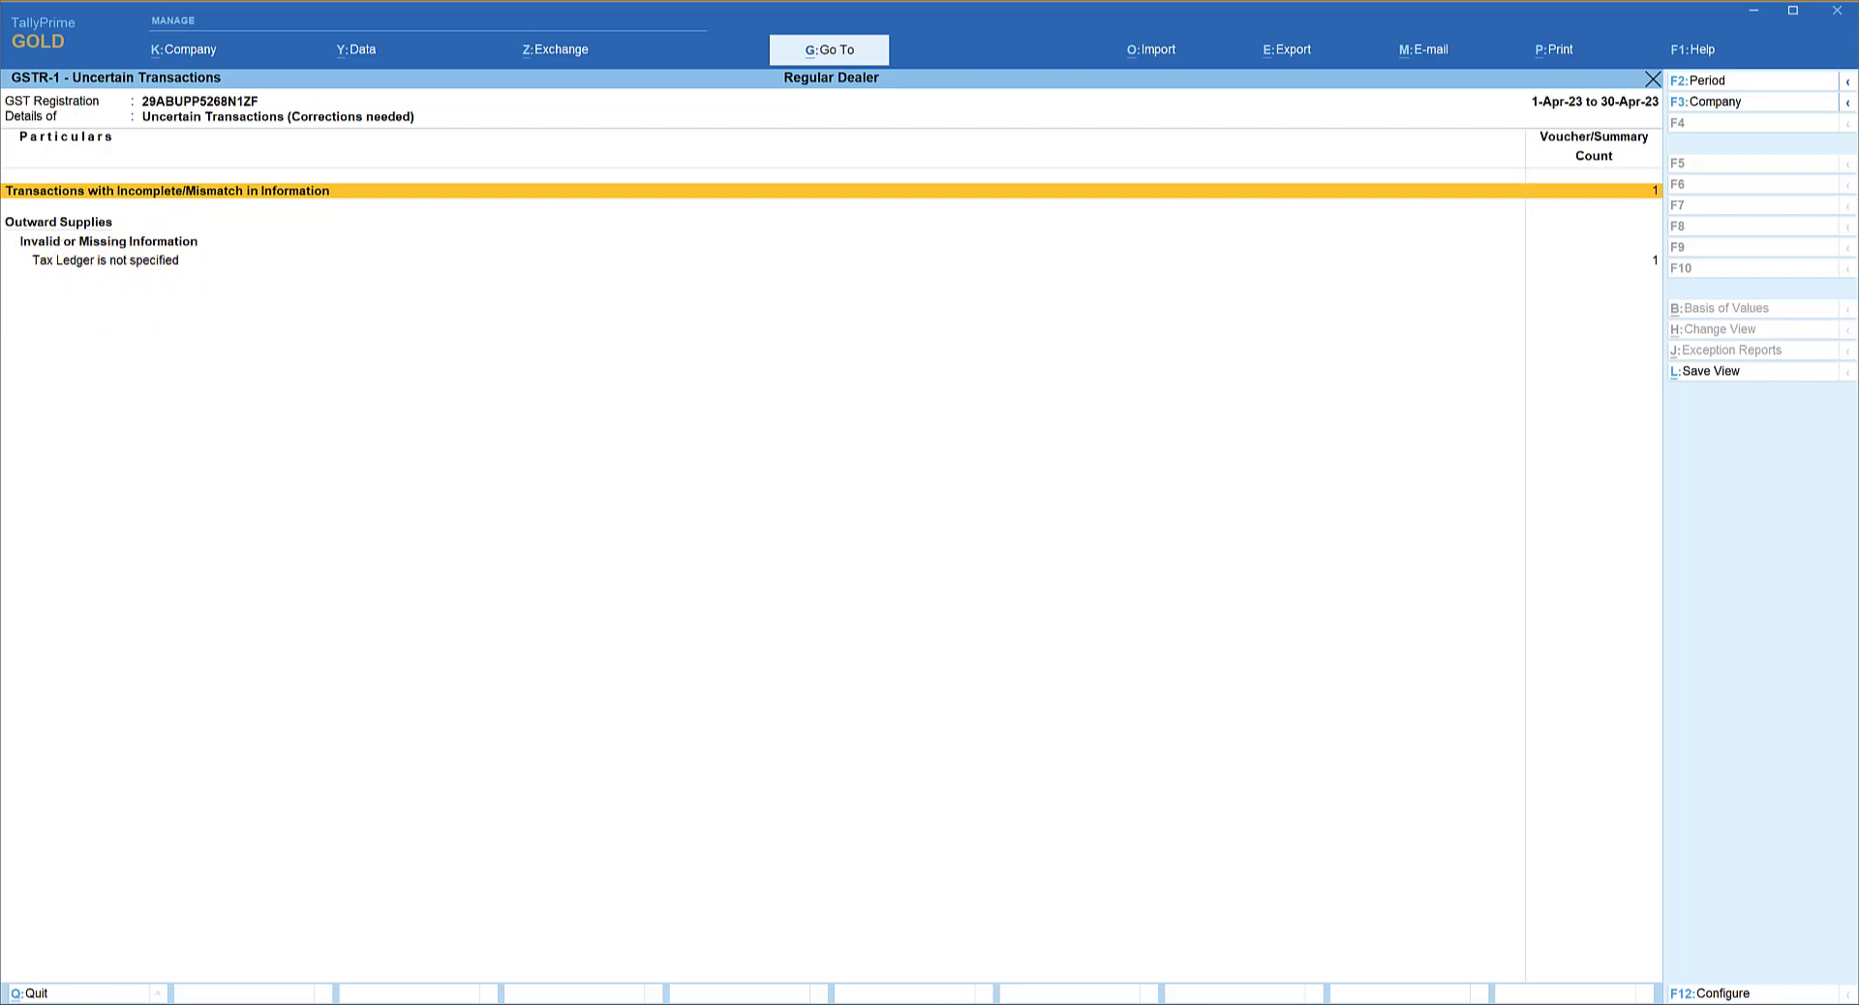
left_click(105, 259)
key("Return")
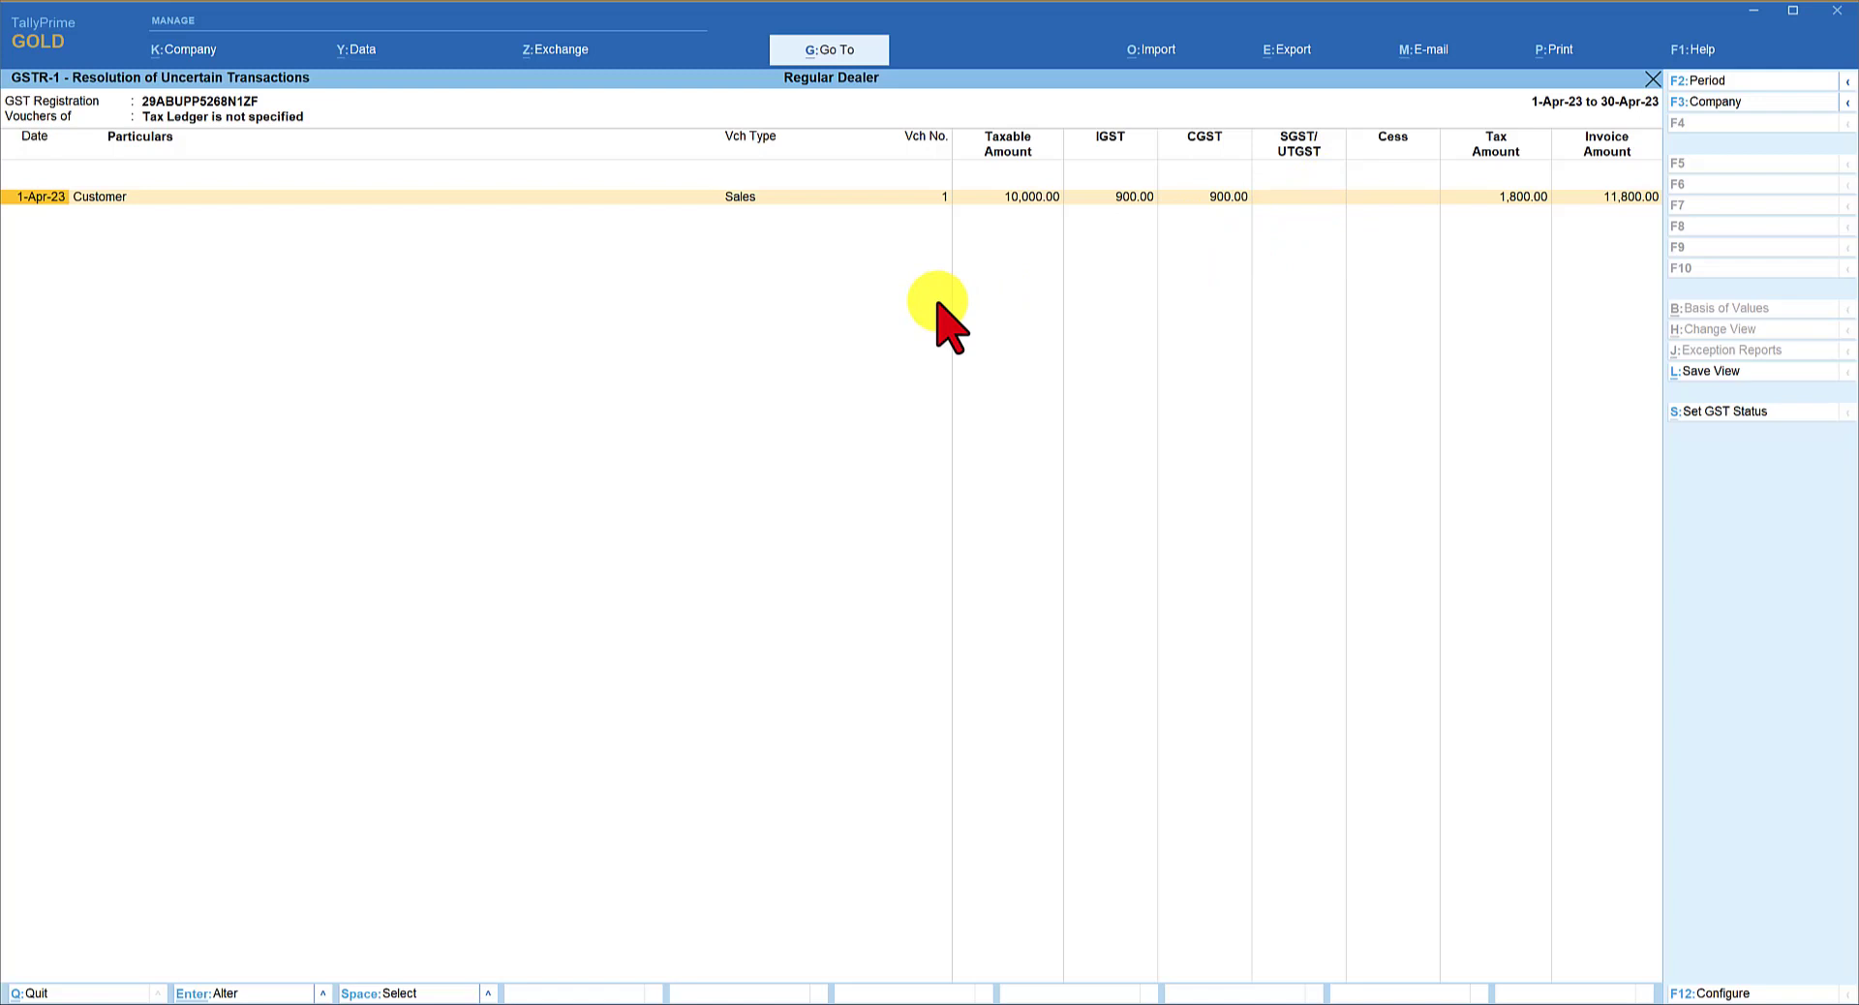
- Open the listed Customer sales voucher and bring up its SGST ledger for alteration
key("Return")
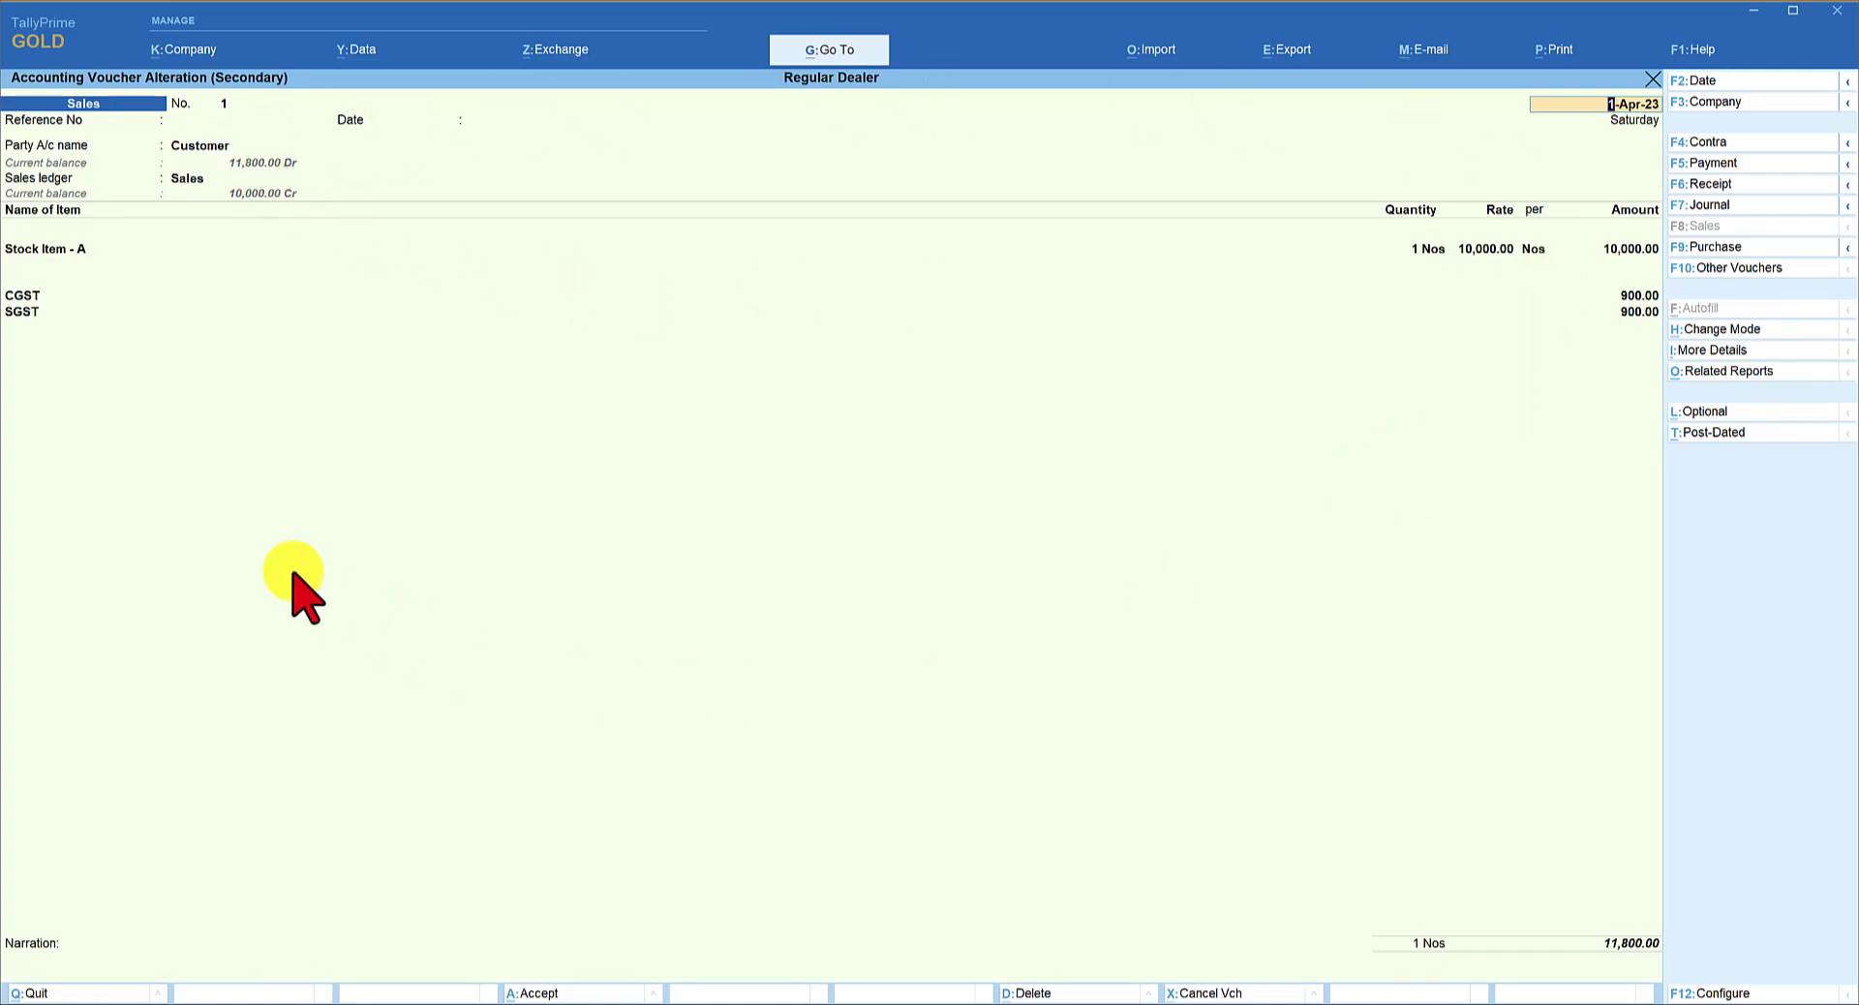
left_click(27, 315)
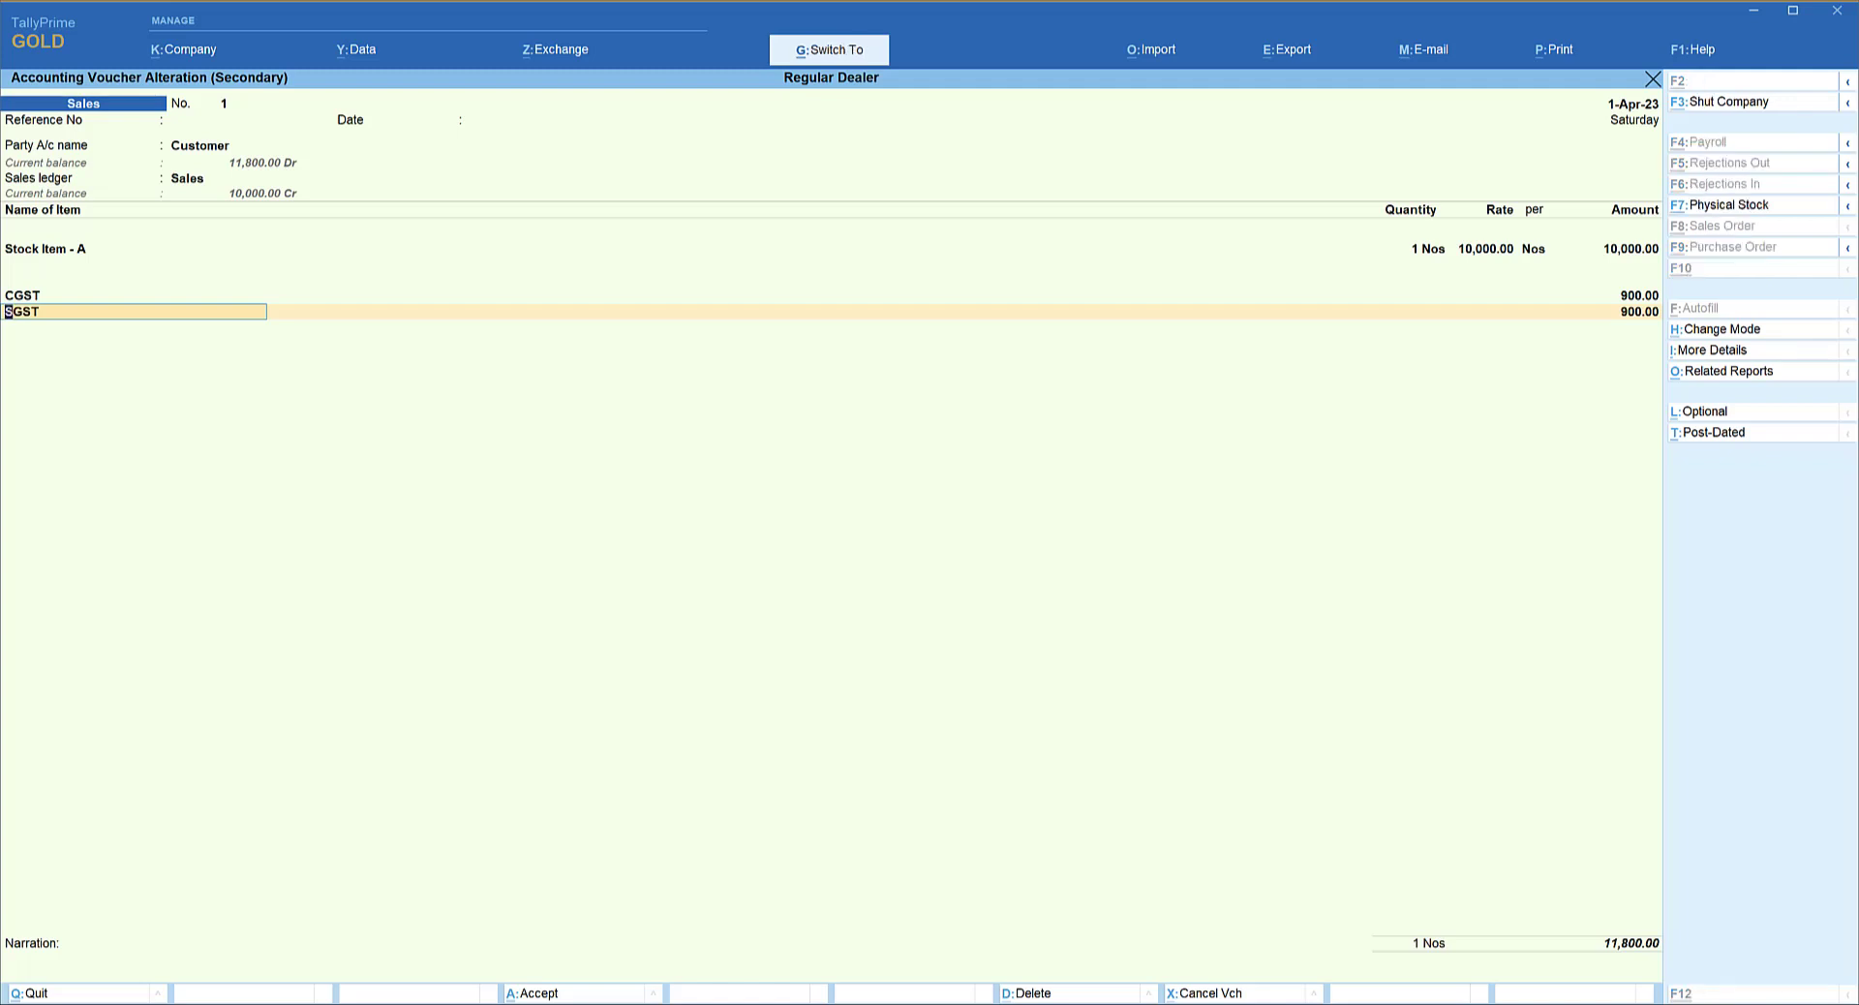
key("ctrl+Return")
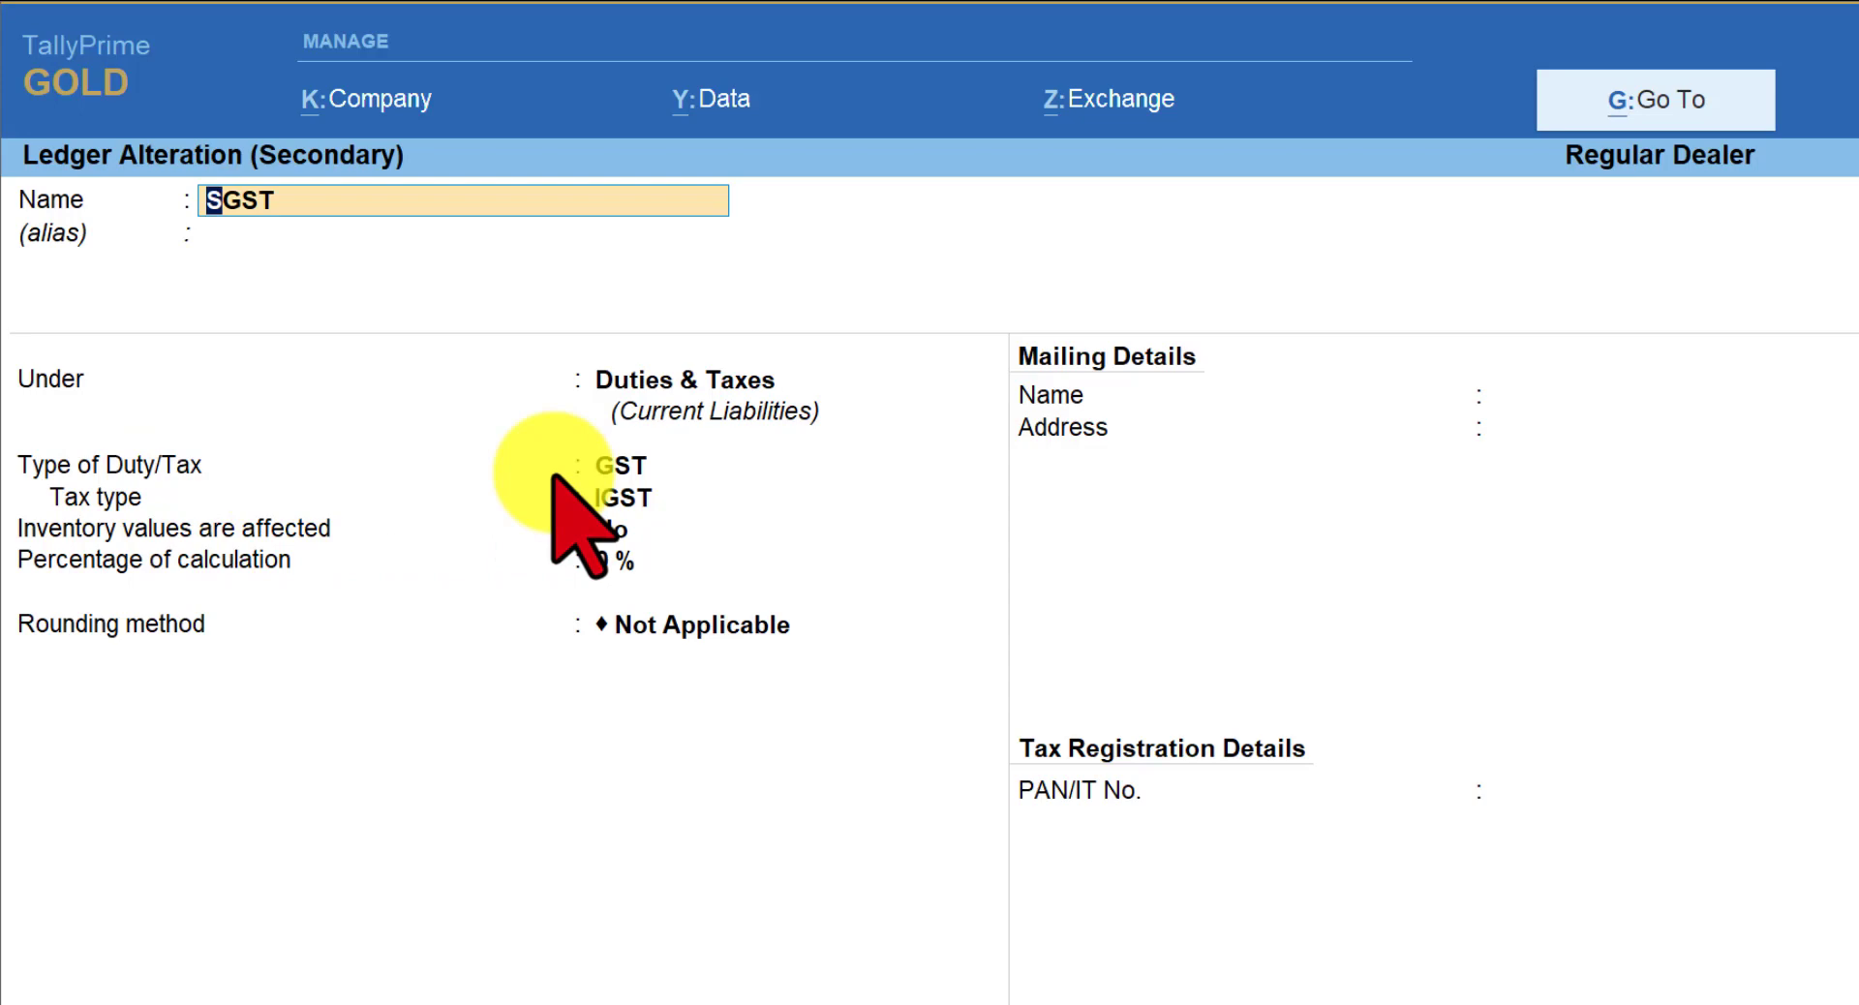
- Set the SGST ledger's tax type to SGST/UTGST, accept the master, and confirm the SGST amount in the voucher
left_click(620, 466)
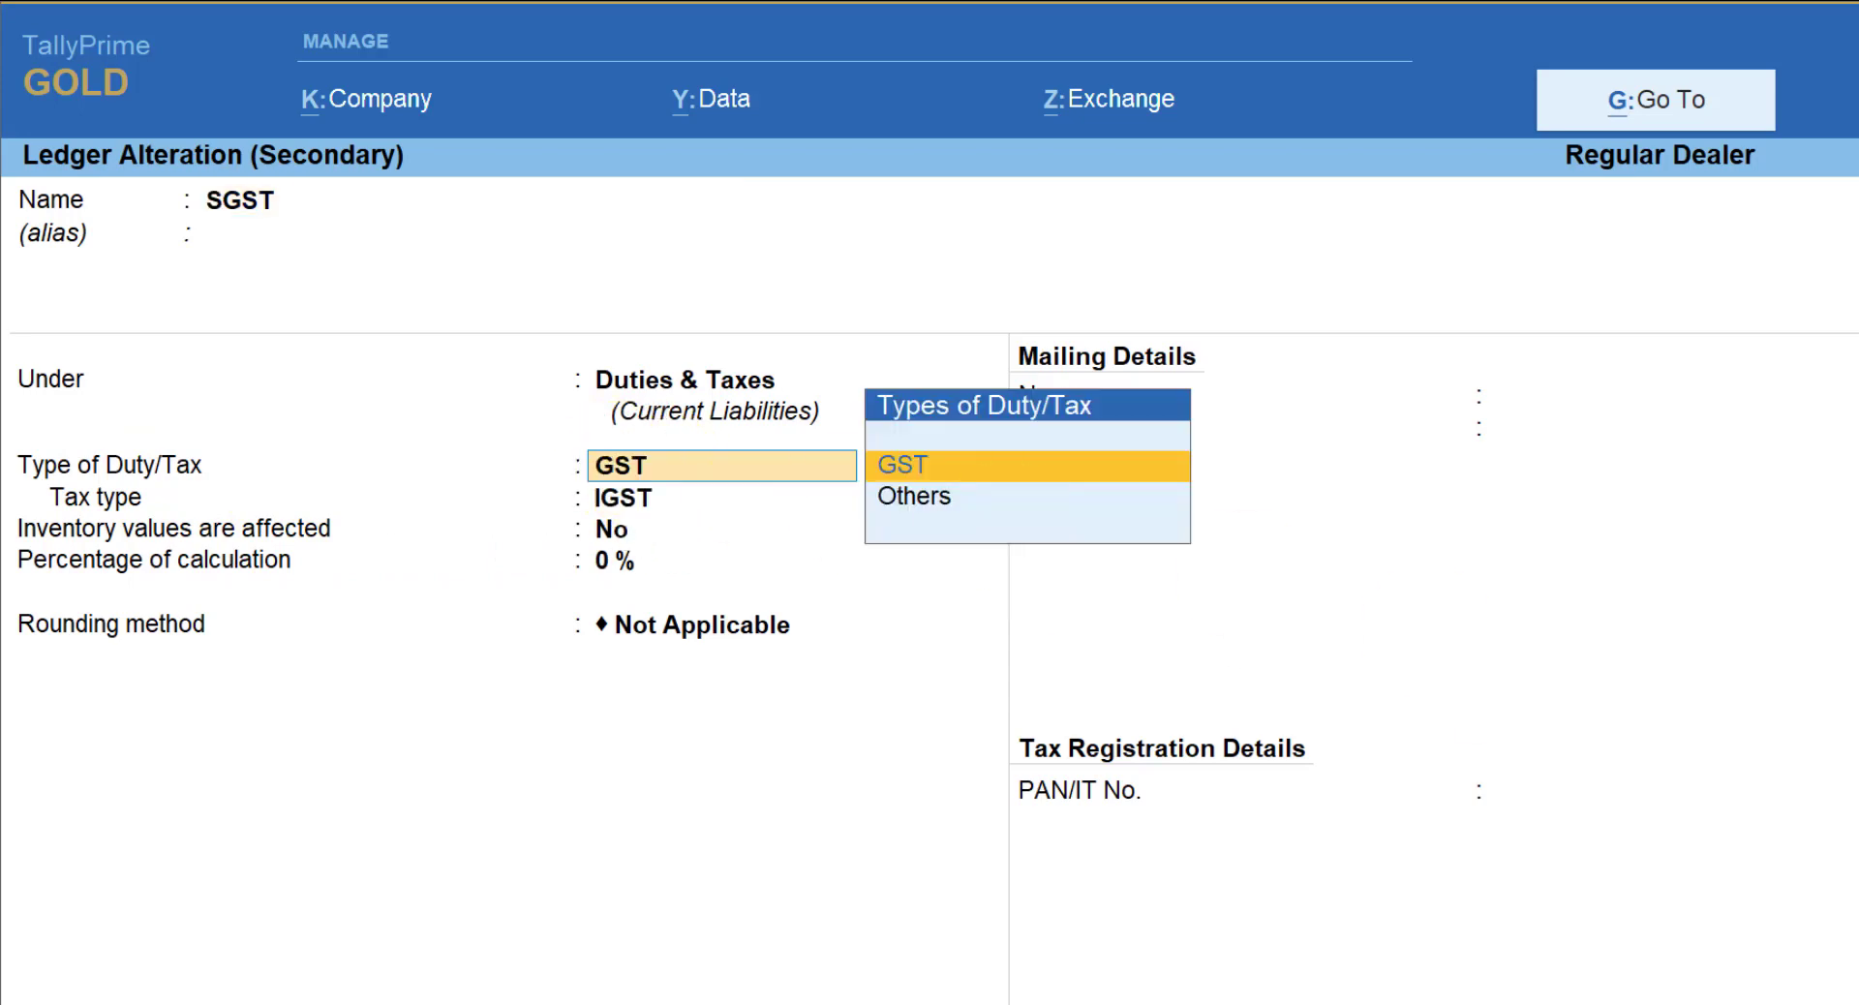
key("Return")
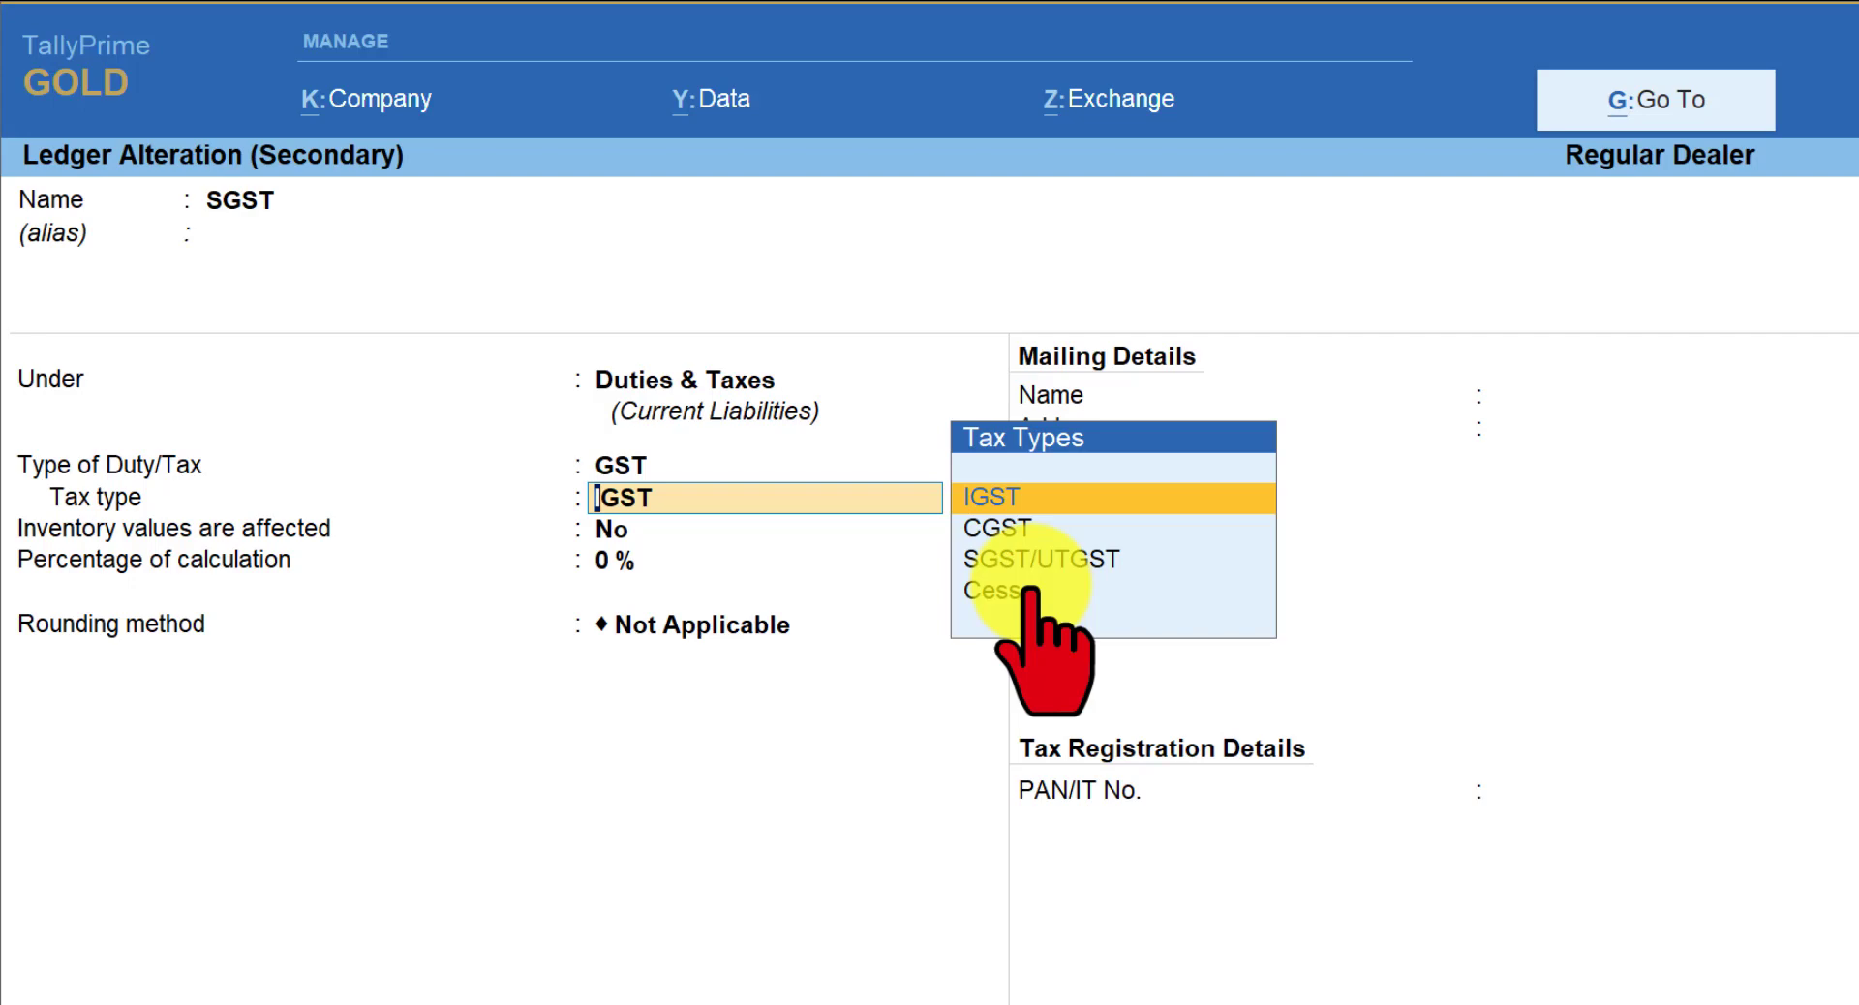
key("Down")
key("Down")
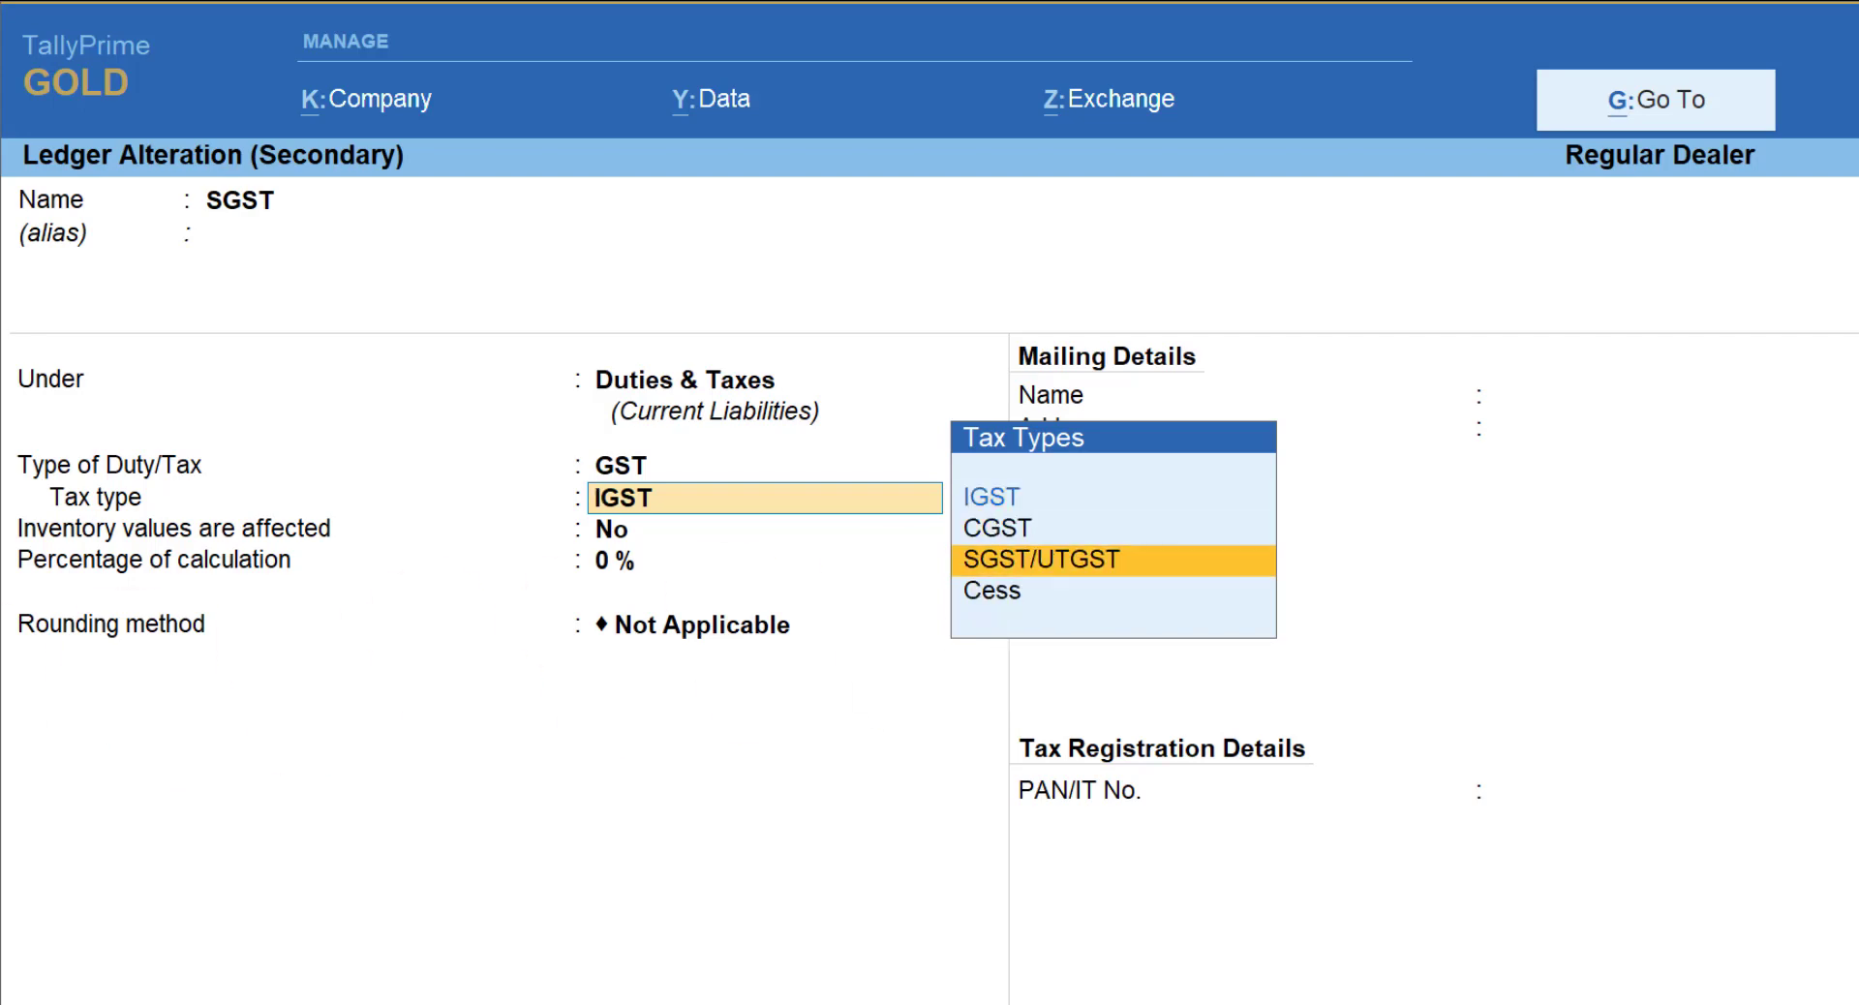
key("Return")
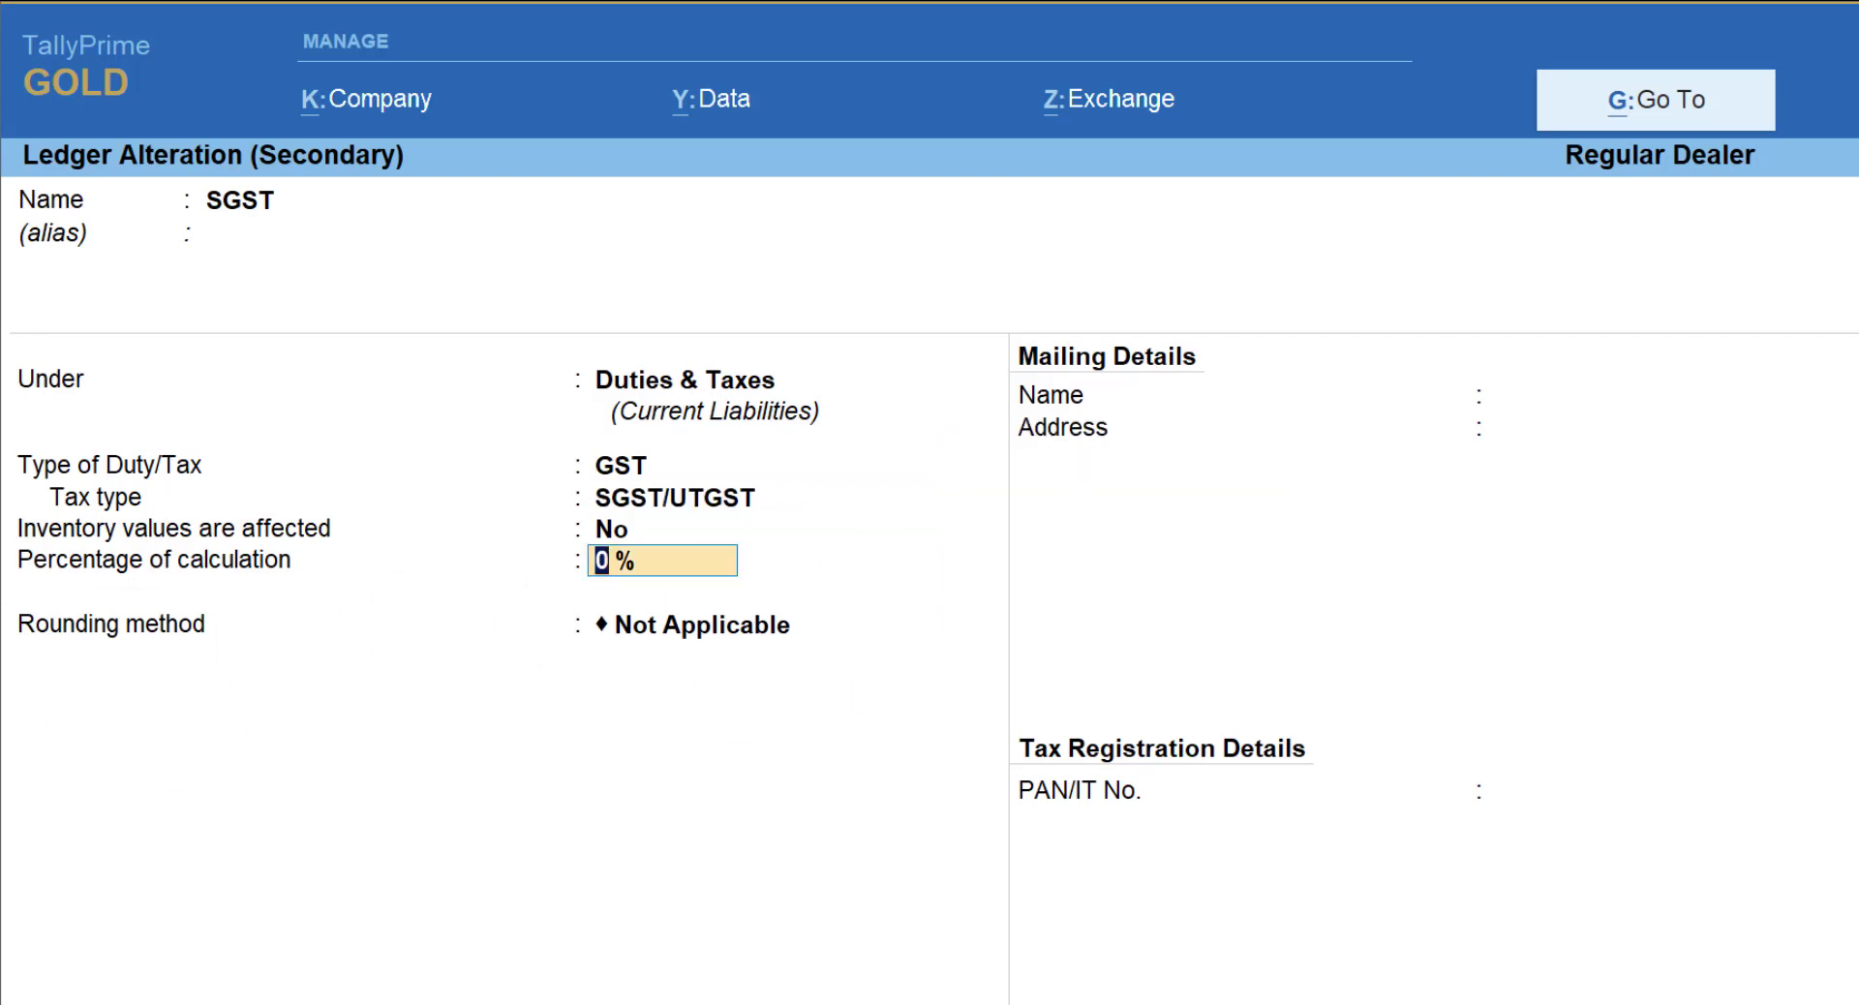
key("ctrl+a")
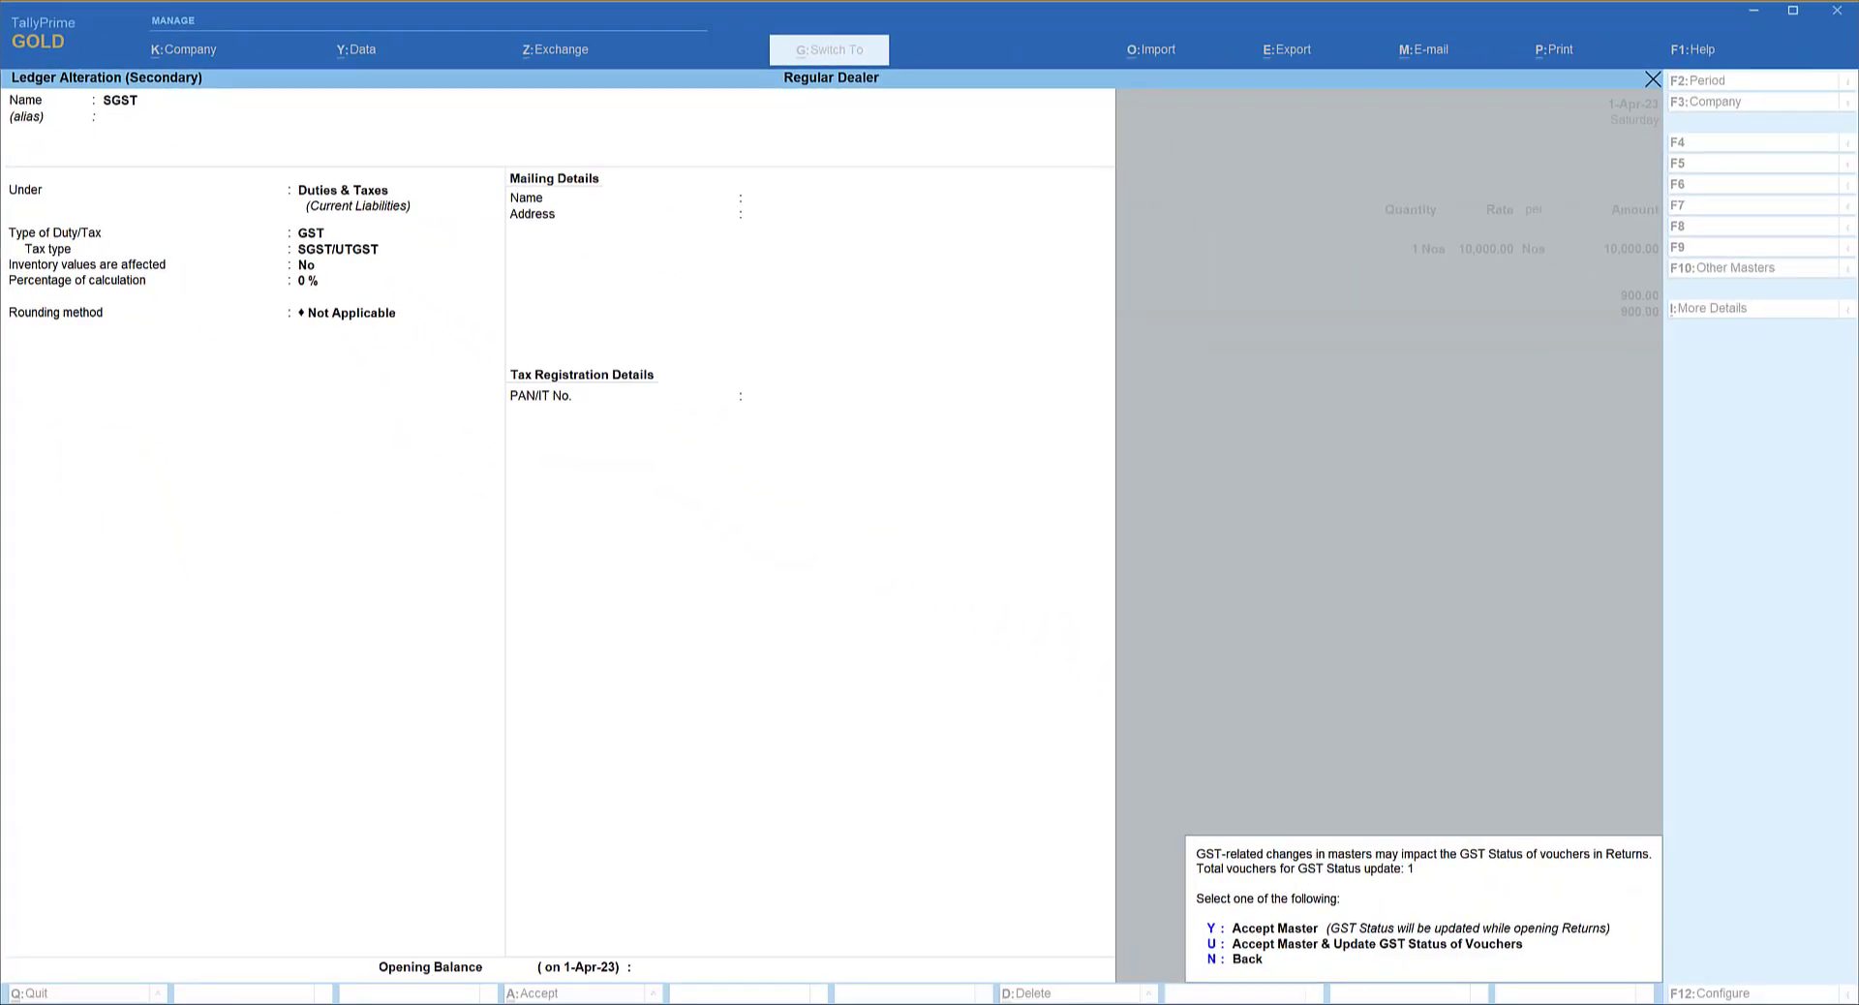
key("y")
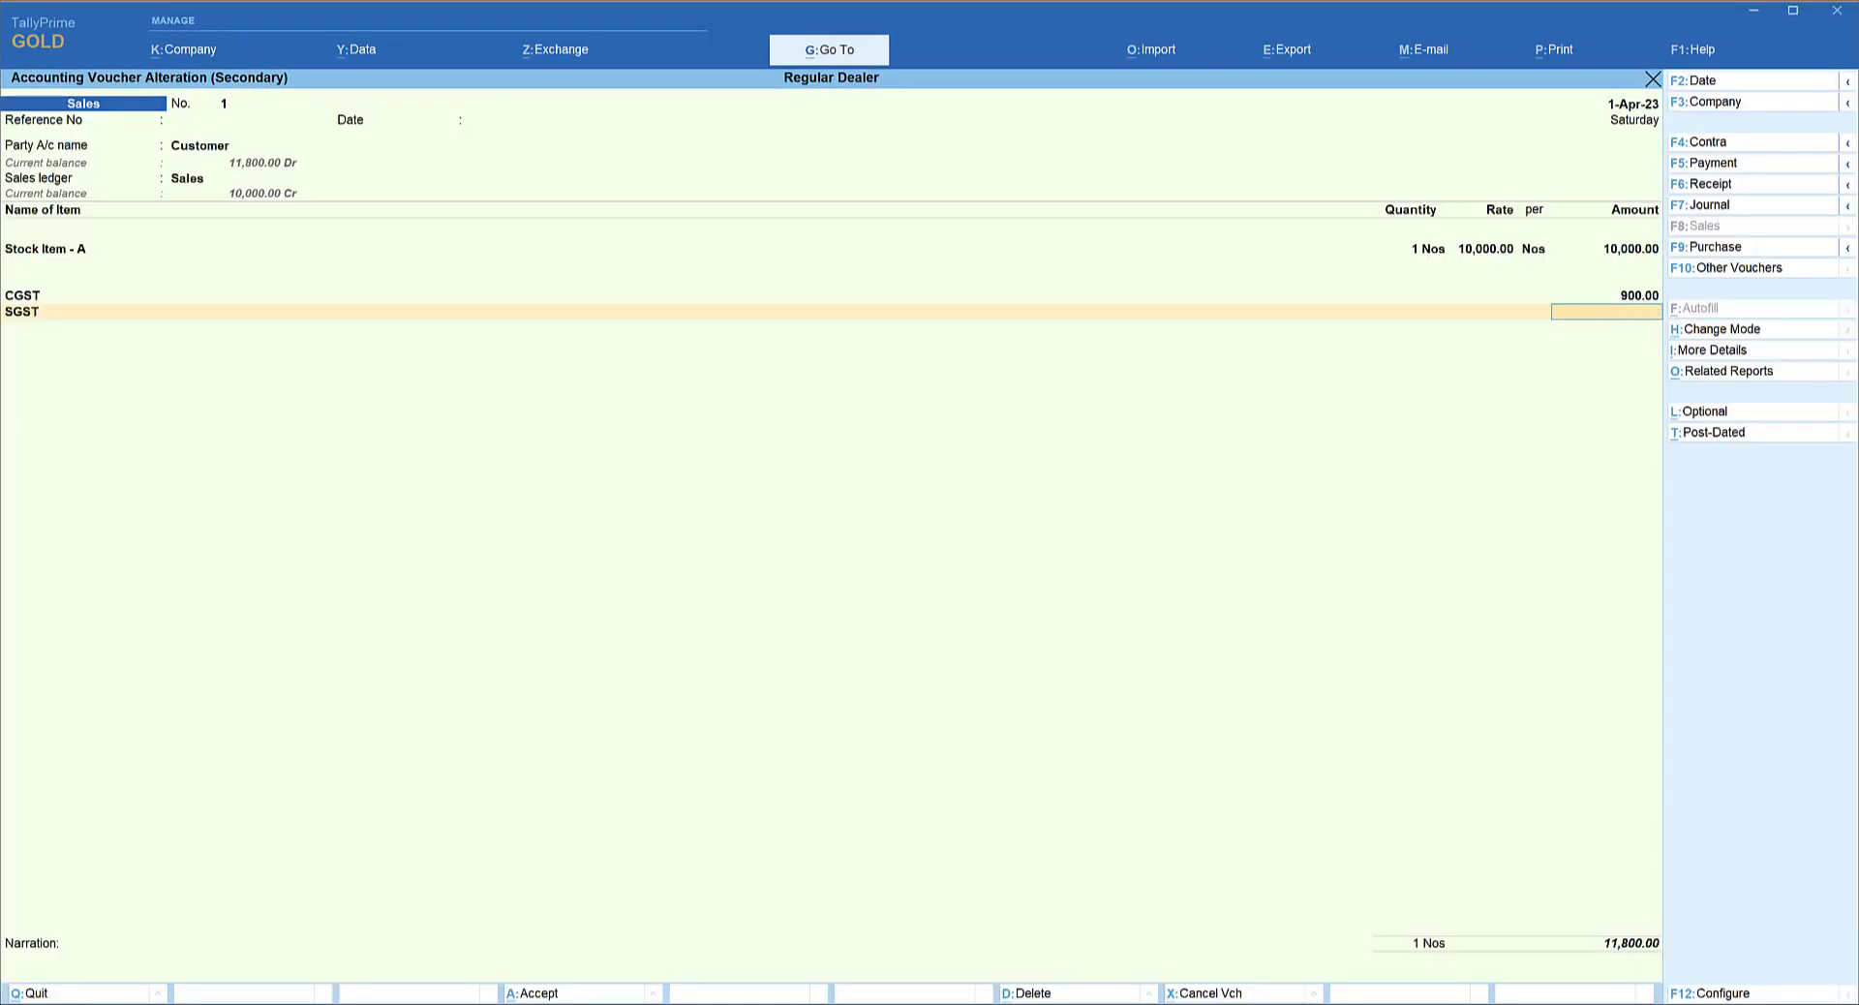
key("Return")
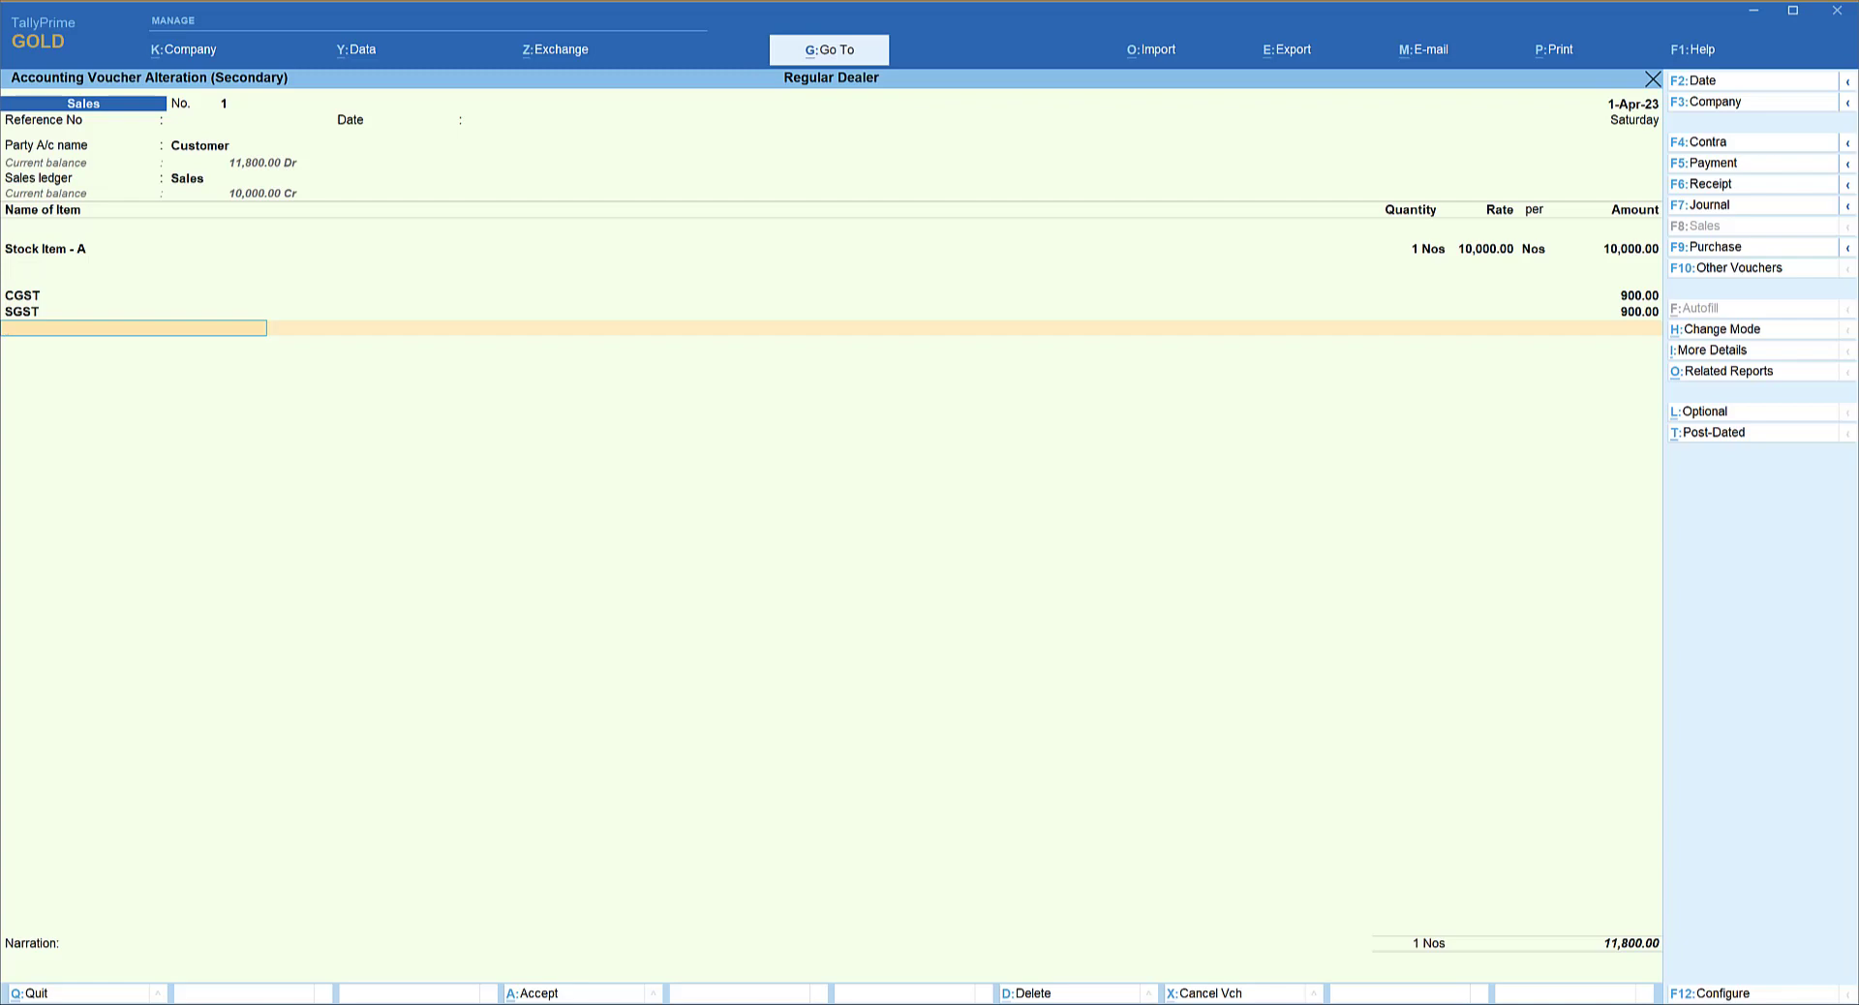
- Accept the altered Customer sales voucher and go back through the uncertain transactions reports to the GSTR-1 summary
key("Return")
key("Return")
key("Return")
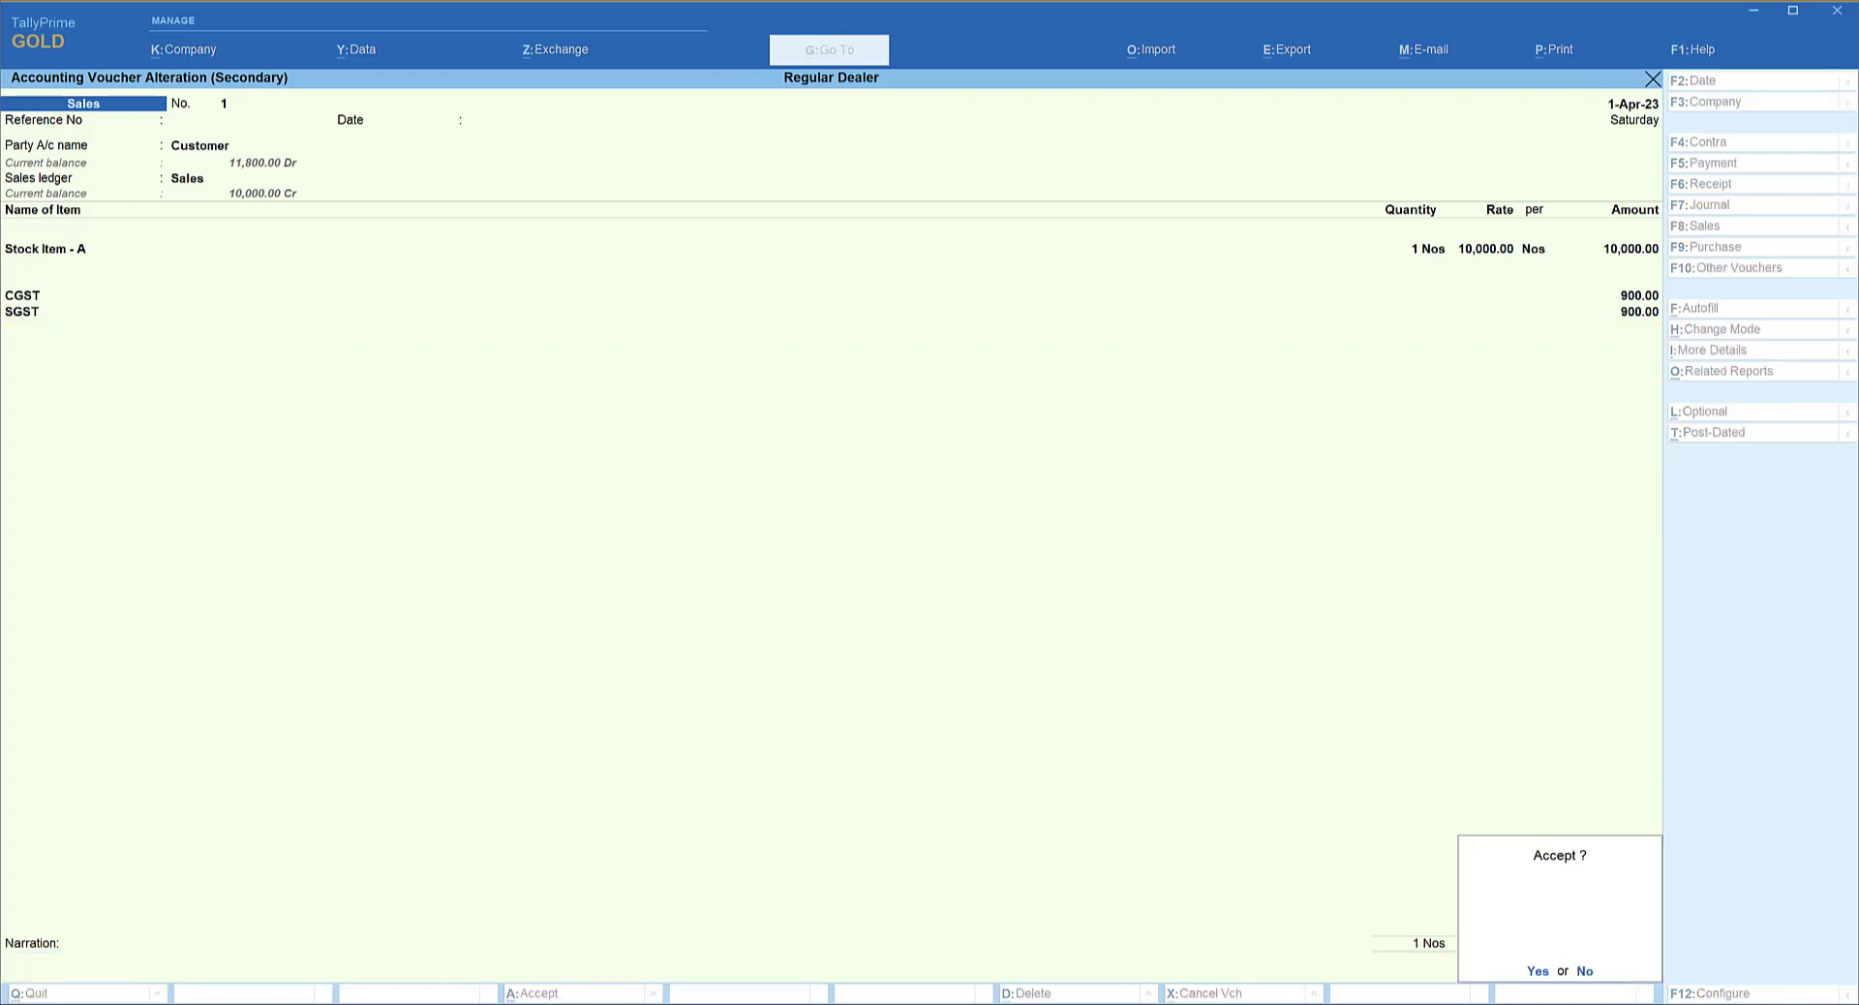
key("Return")
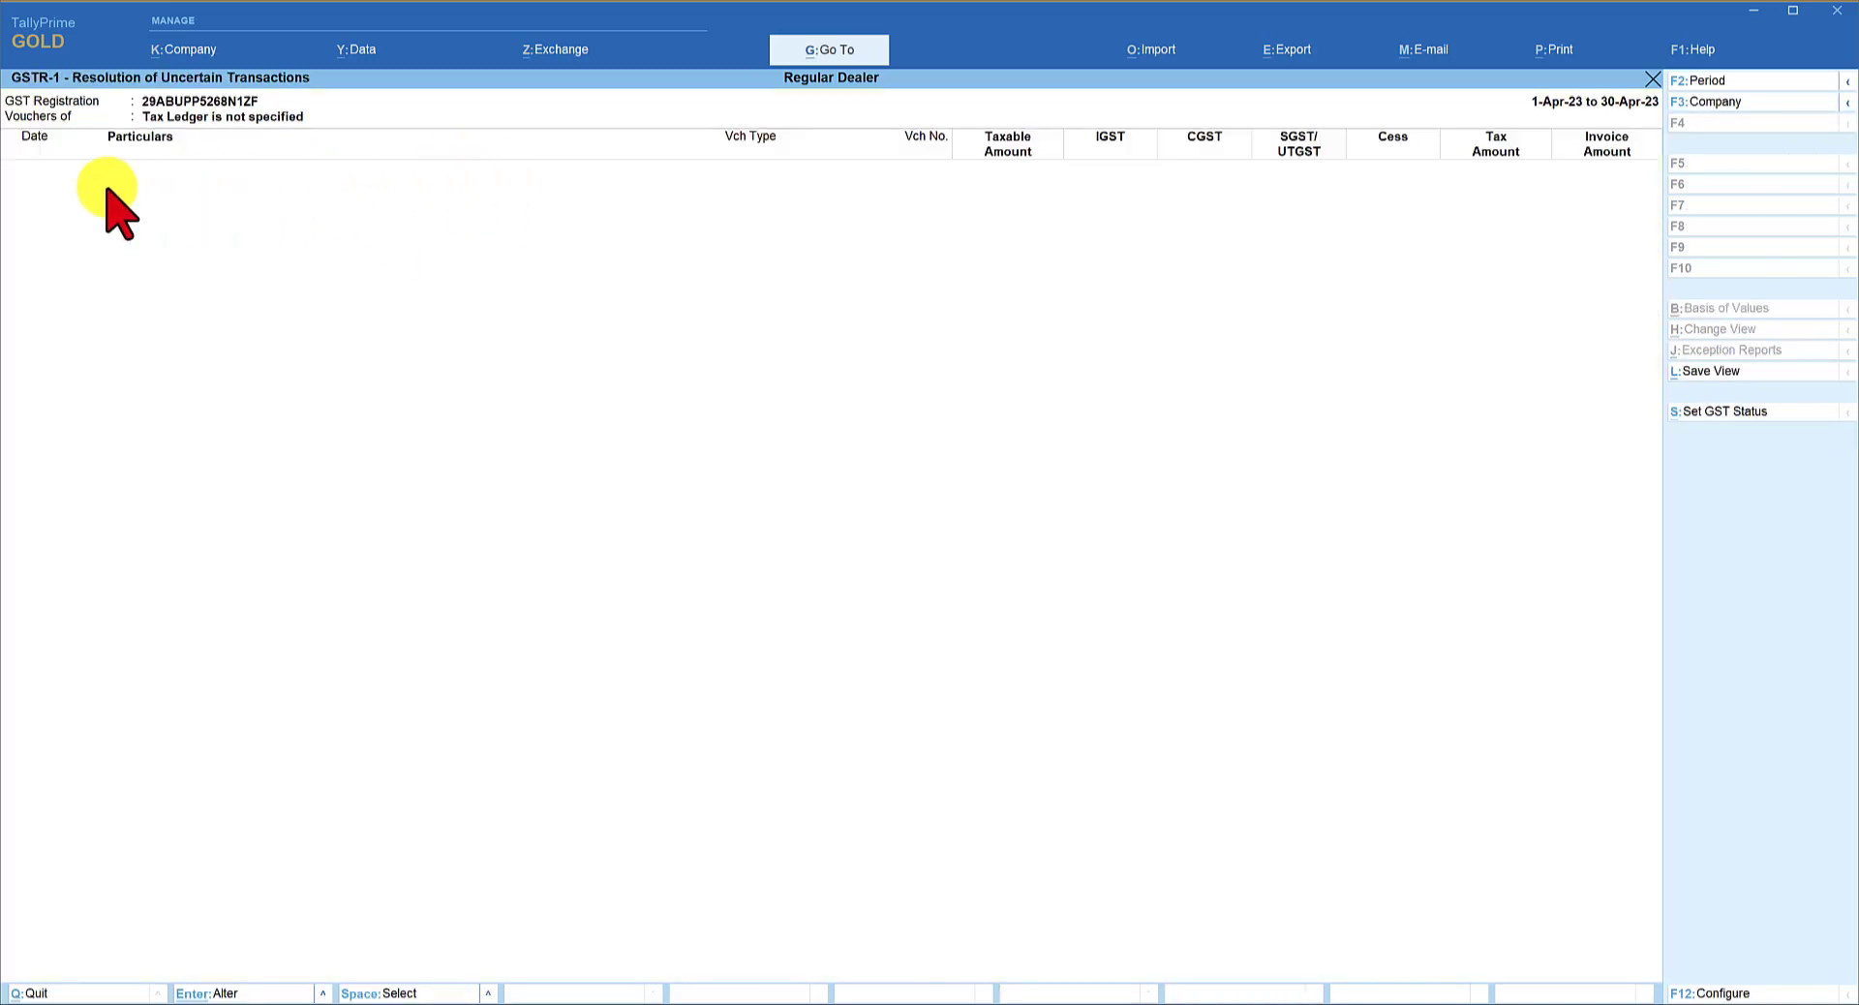
key("Escape")
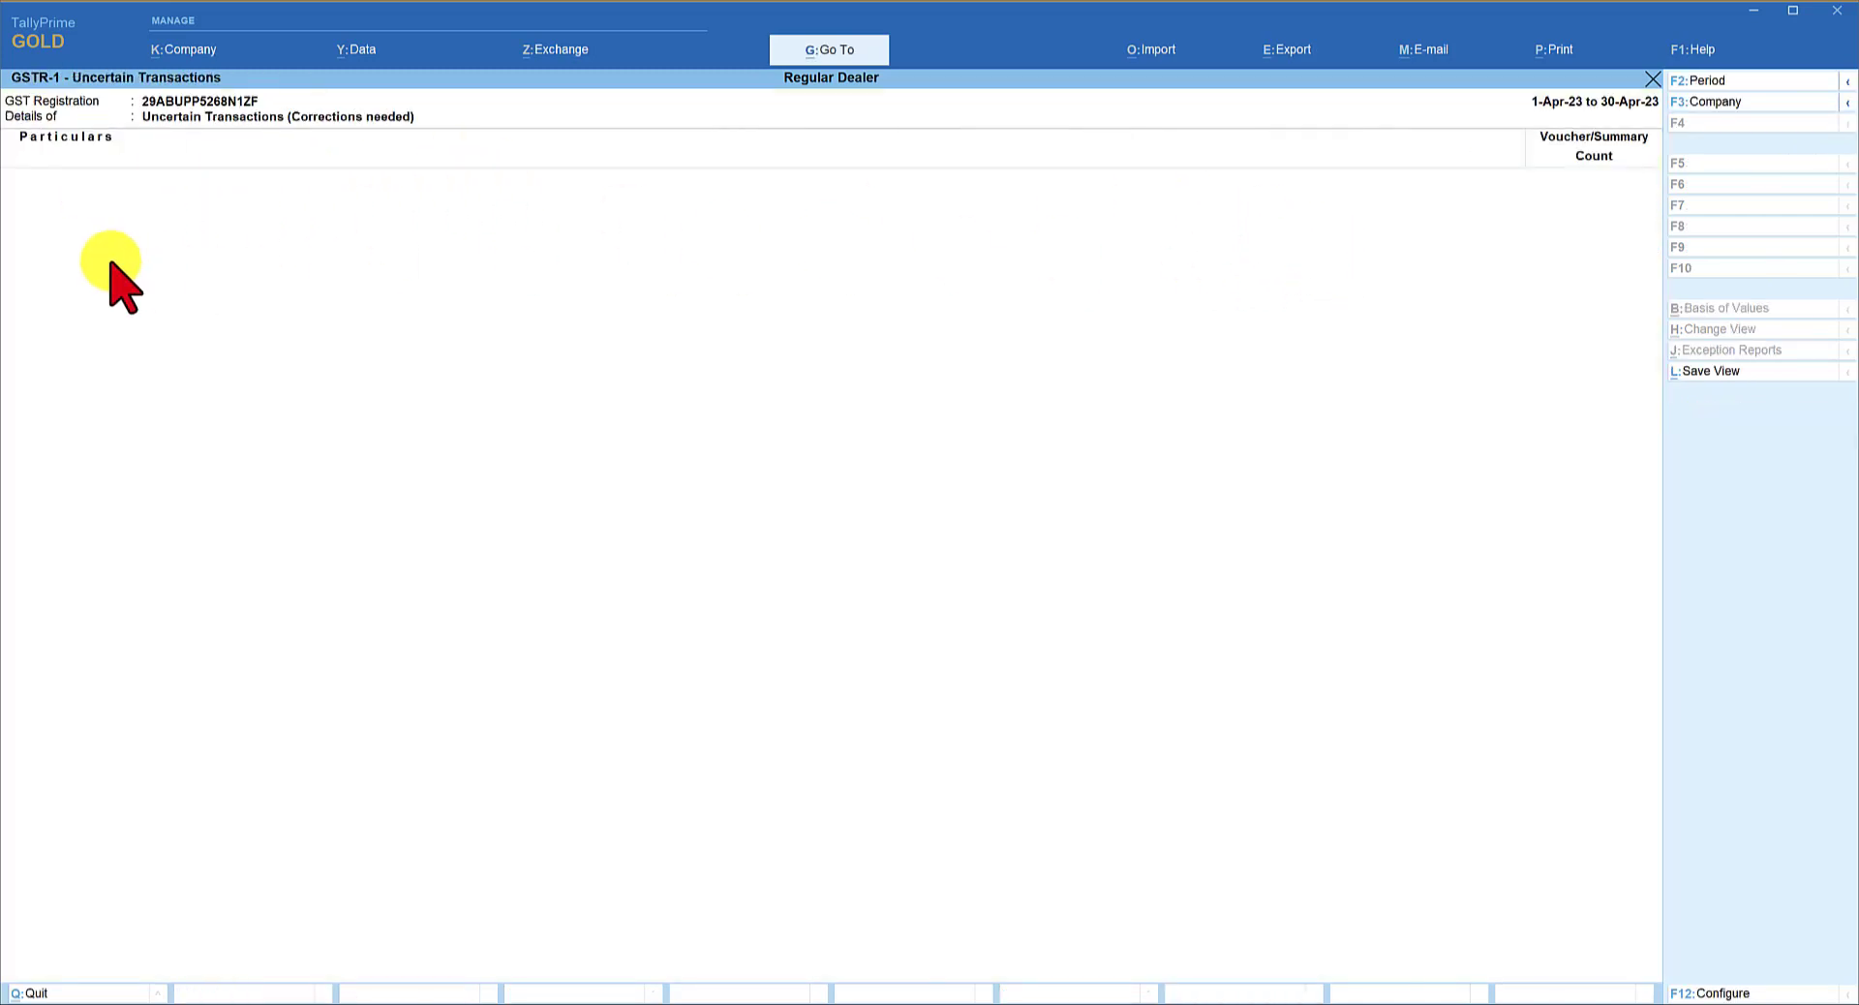
key("Escape")
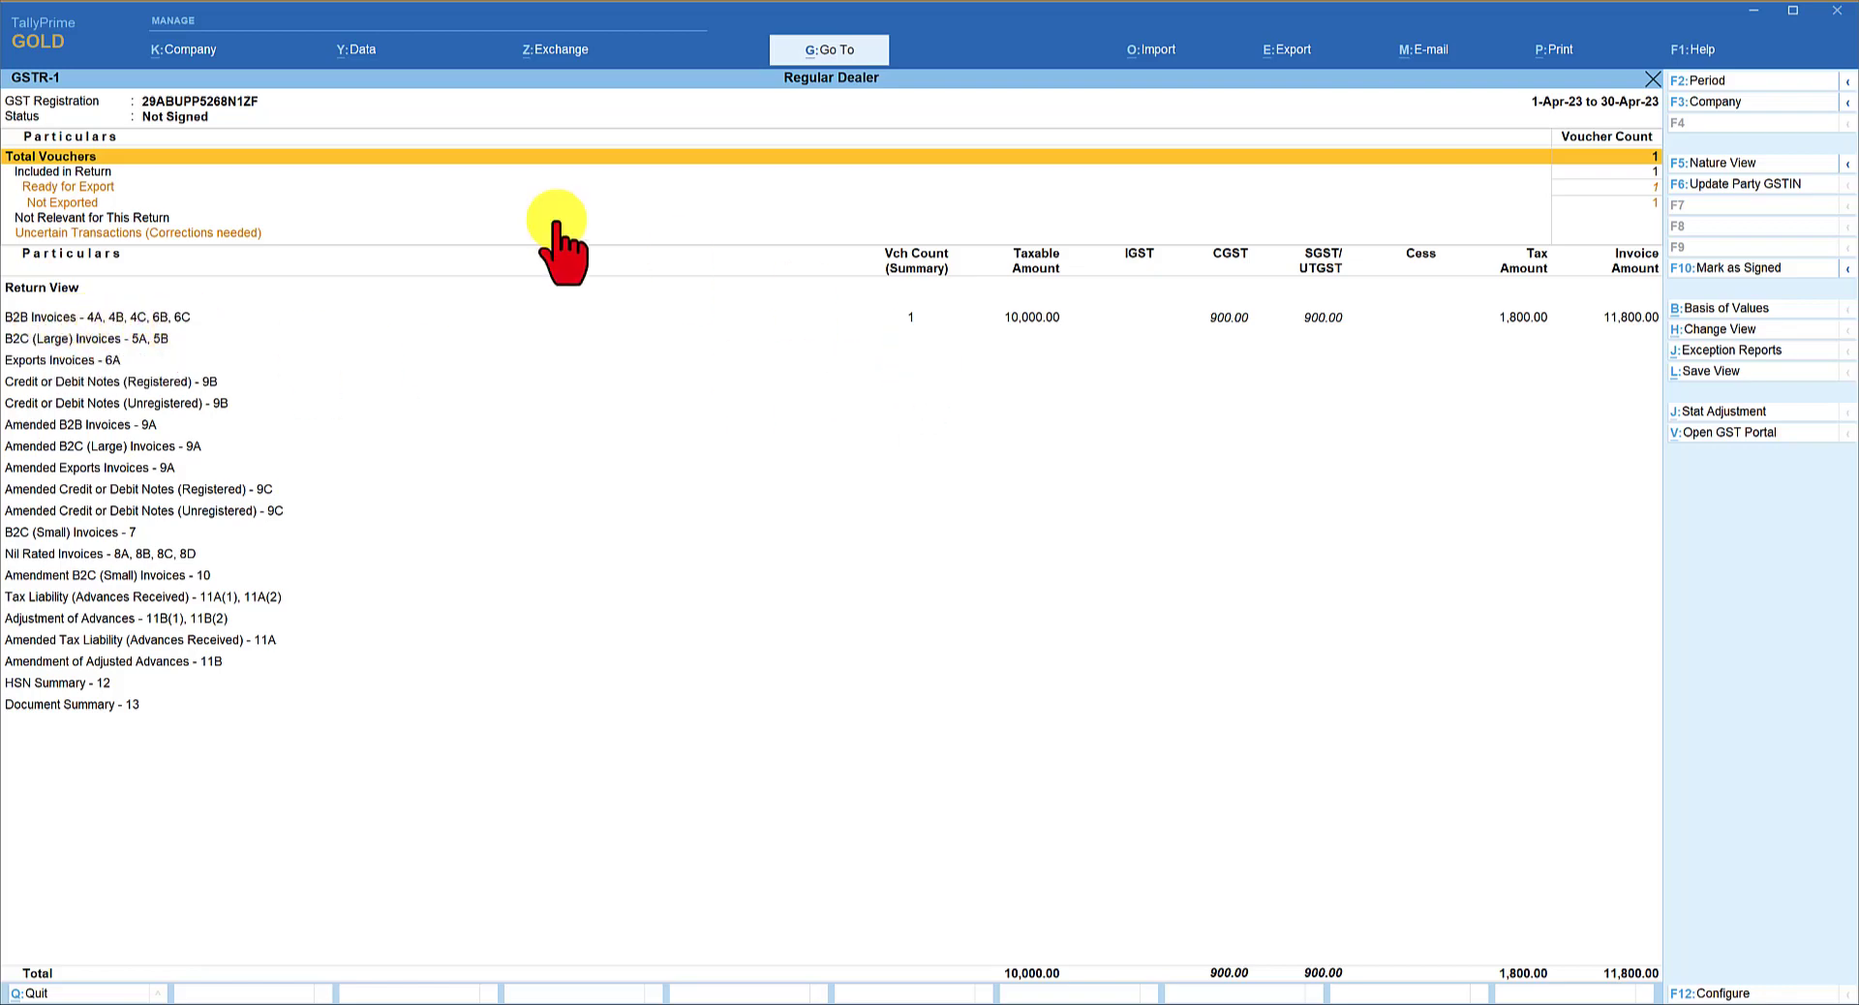
- Leave GSTR-1 and discard the pending sales voucher to get a blank sales voucher entry
key("Escape")
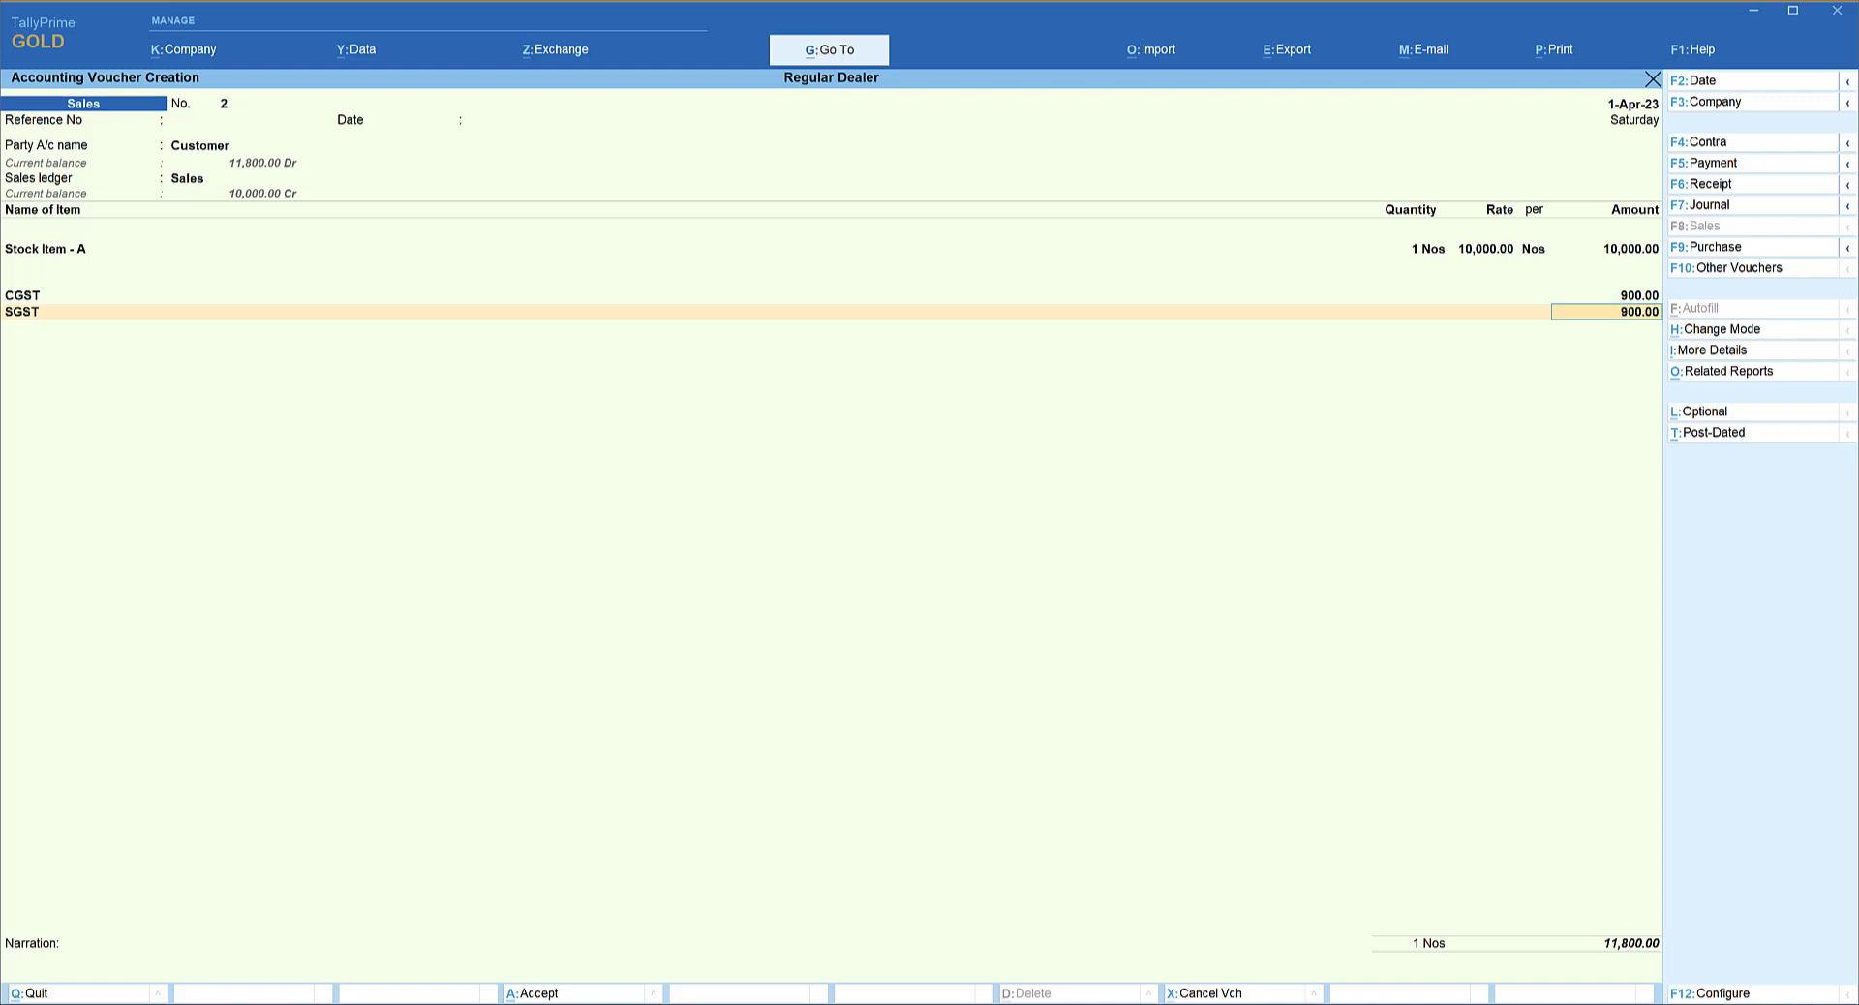
key("Escape")
key("y")
key("Return")
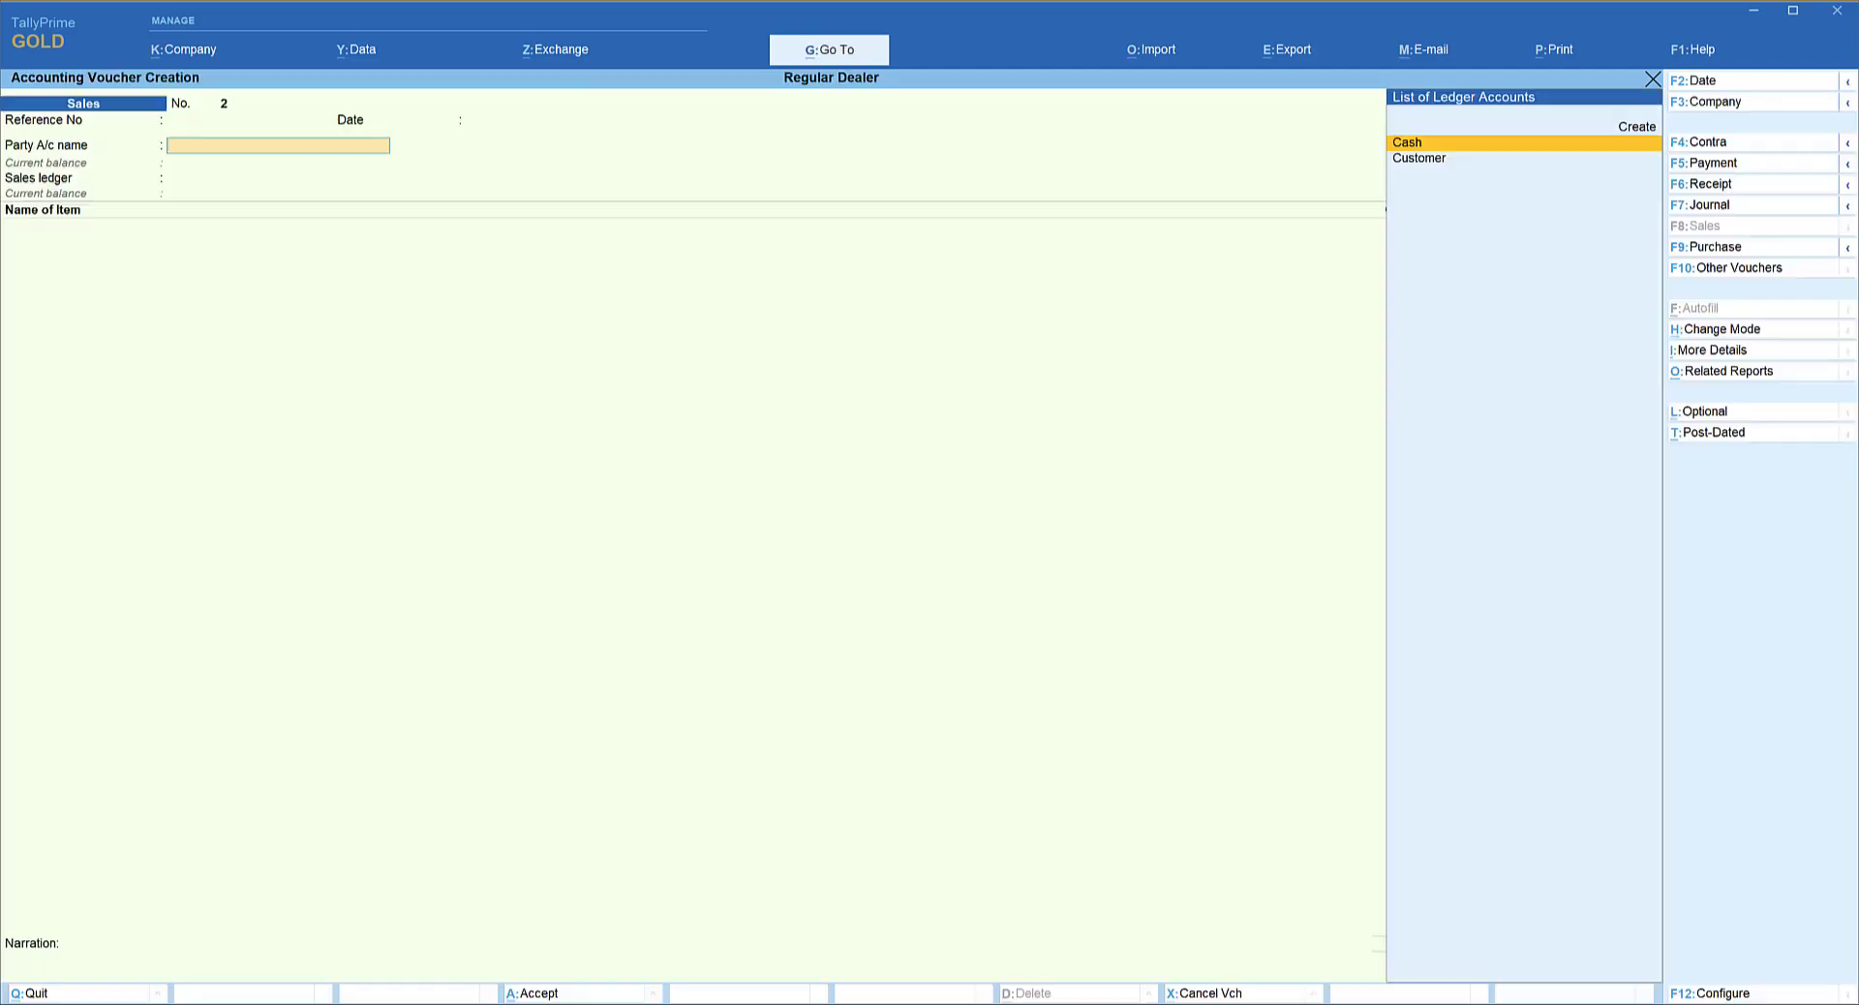
- Enter Customer as the party and Sales as the sales ledger, and add Stock Item - A, 1 Nos at a rate of 10,000
key("Down")
key("Return")
key("Return")
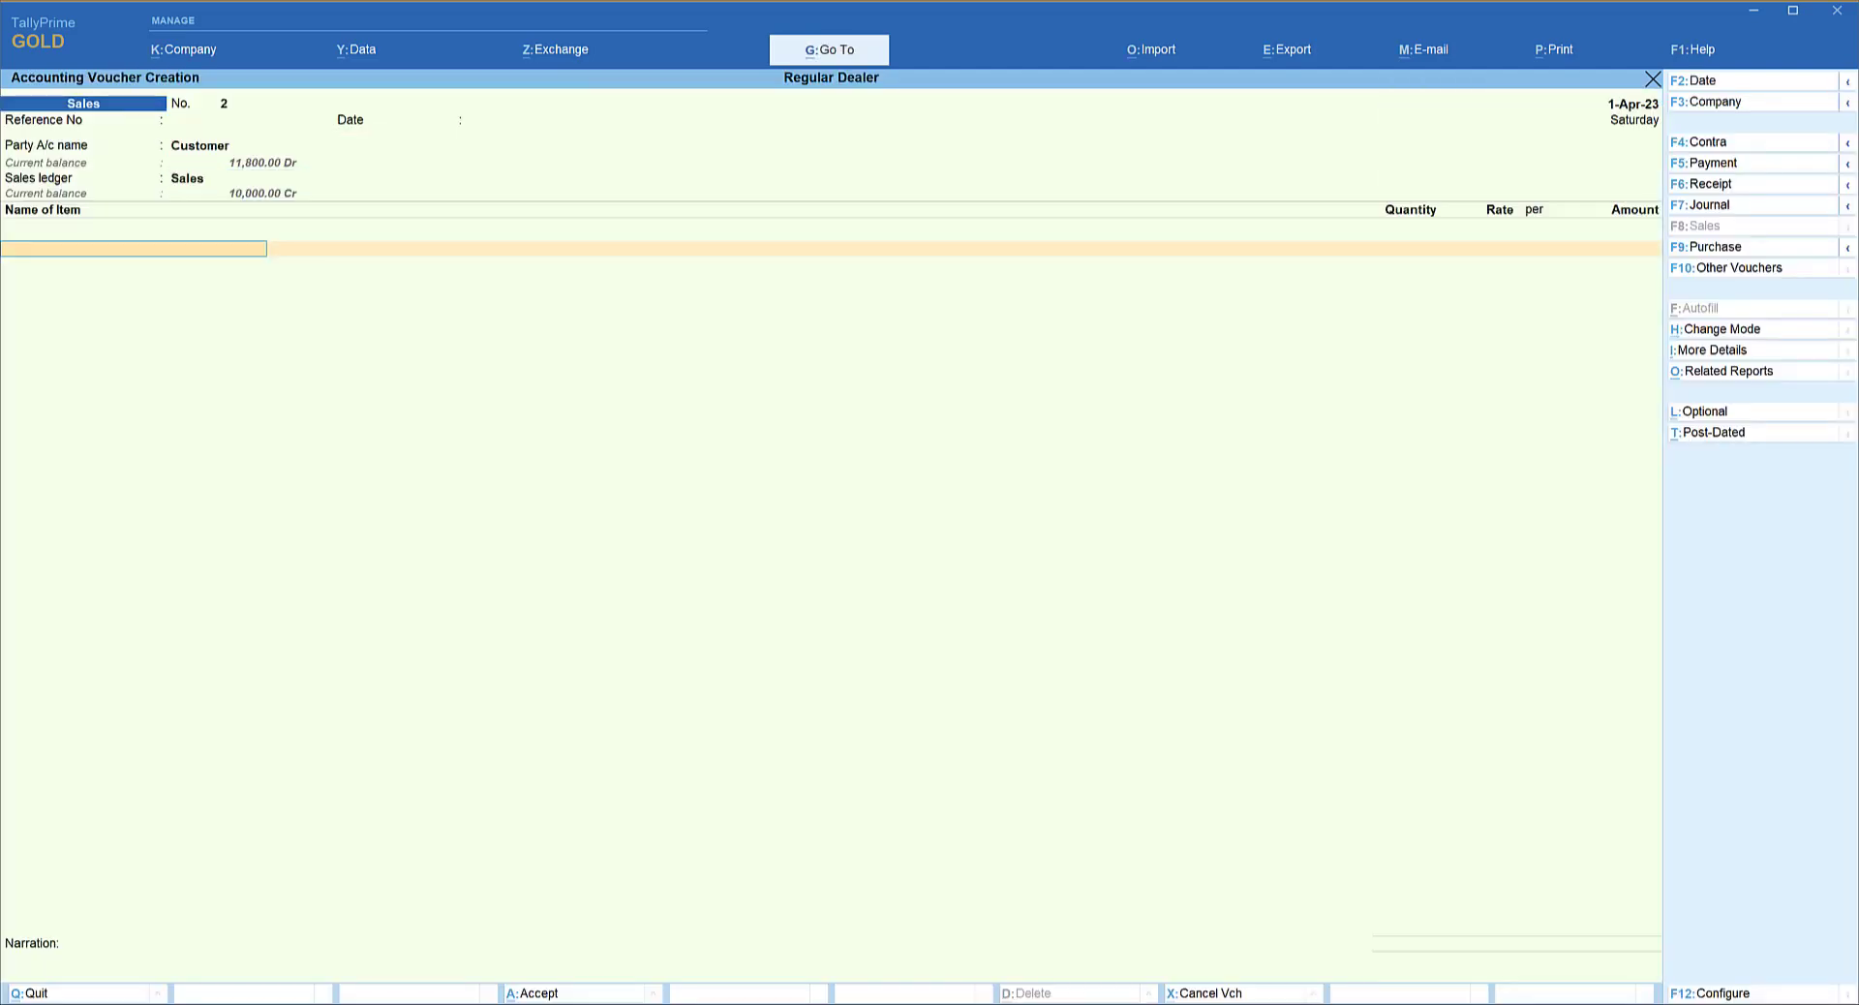
key("Down")
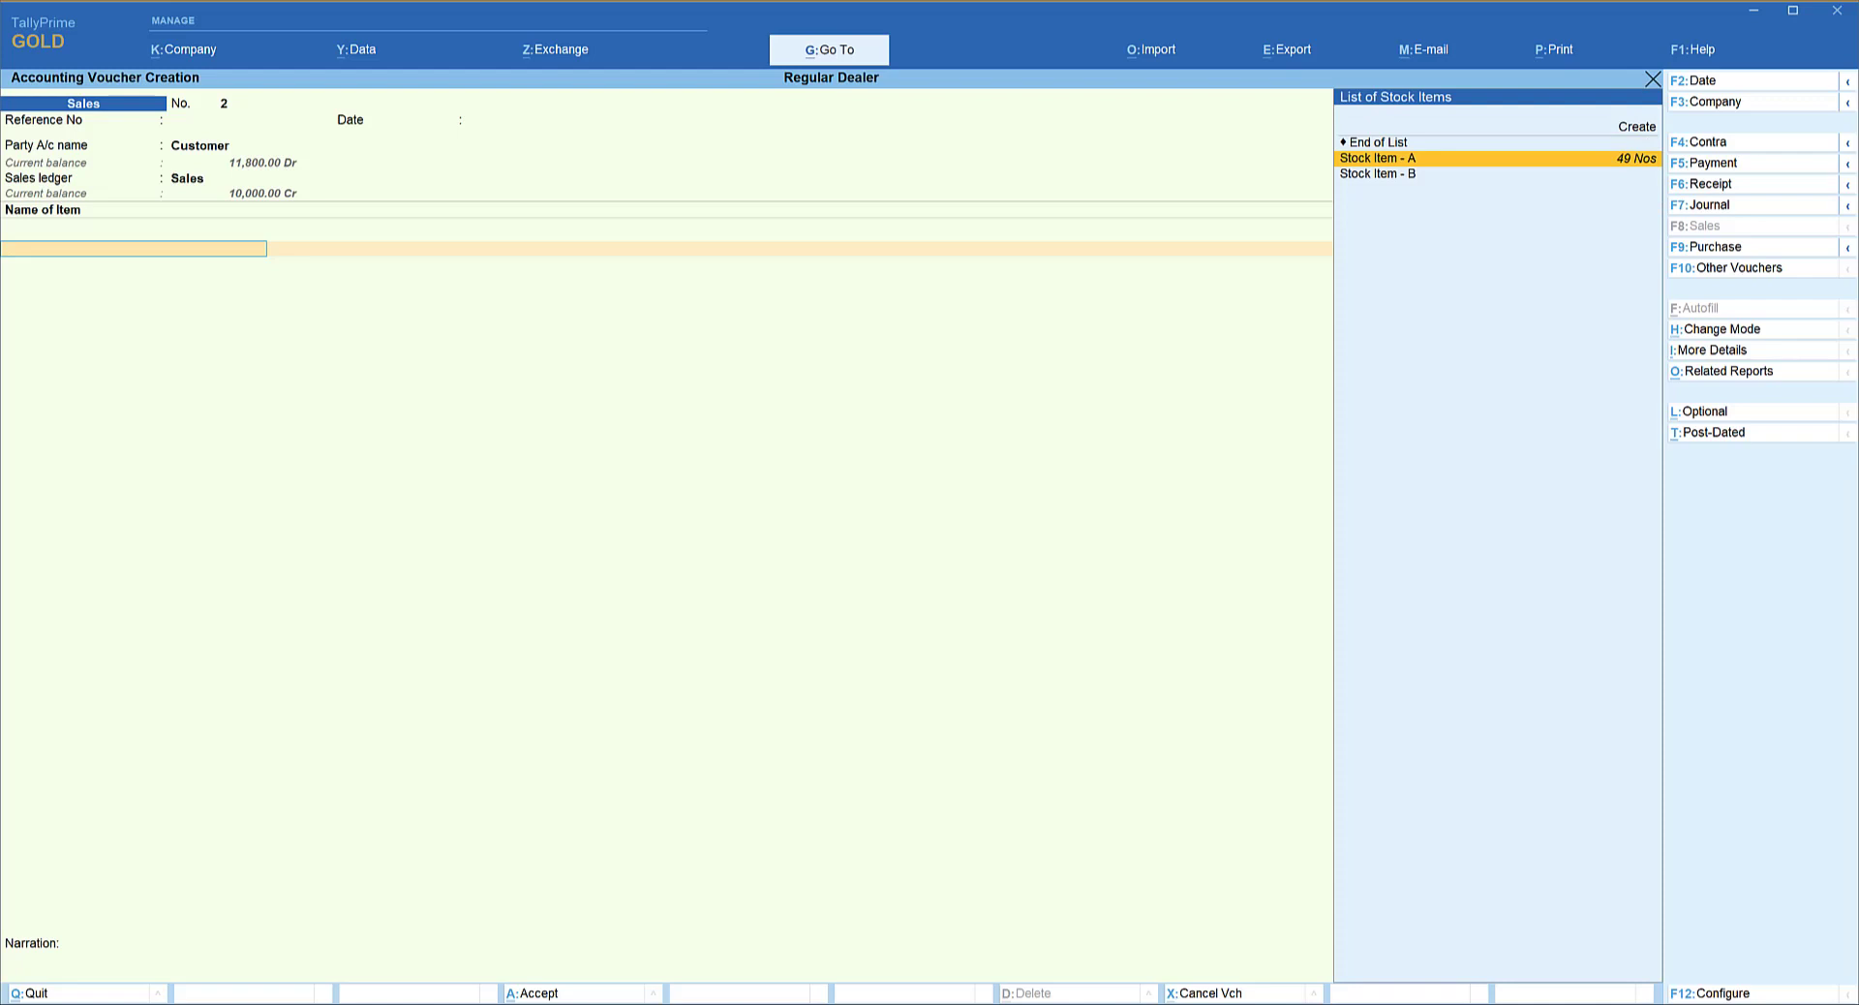
key("Return")
key("Return")
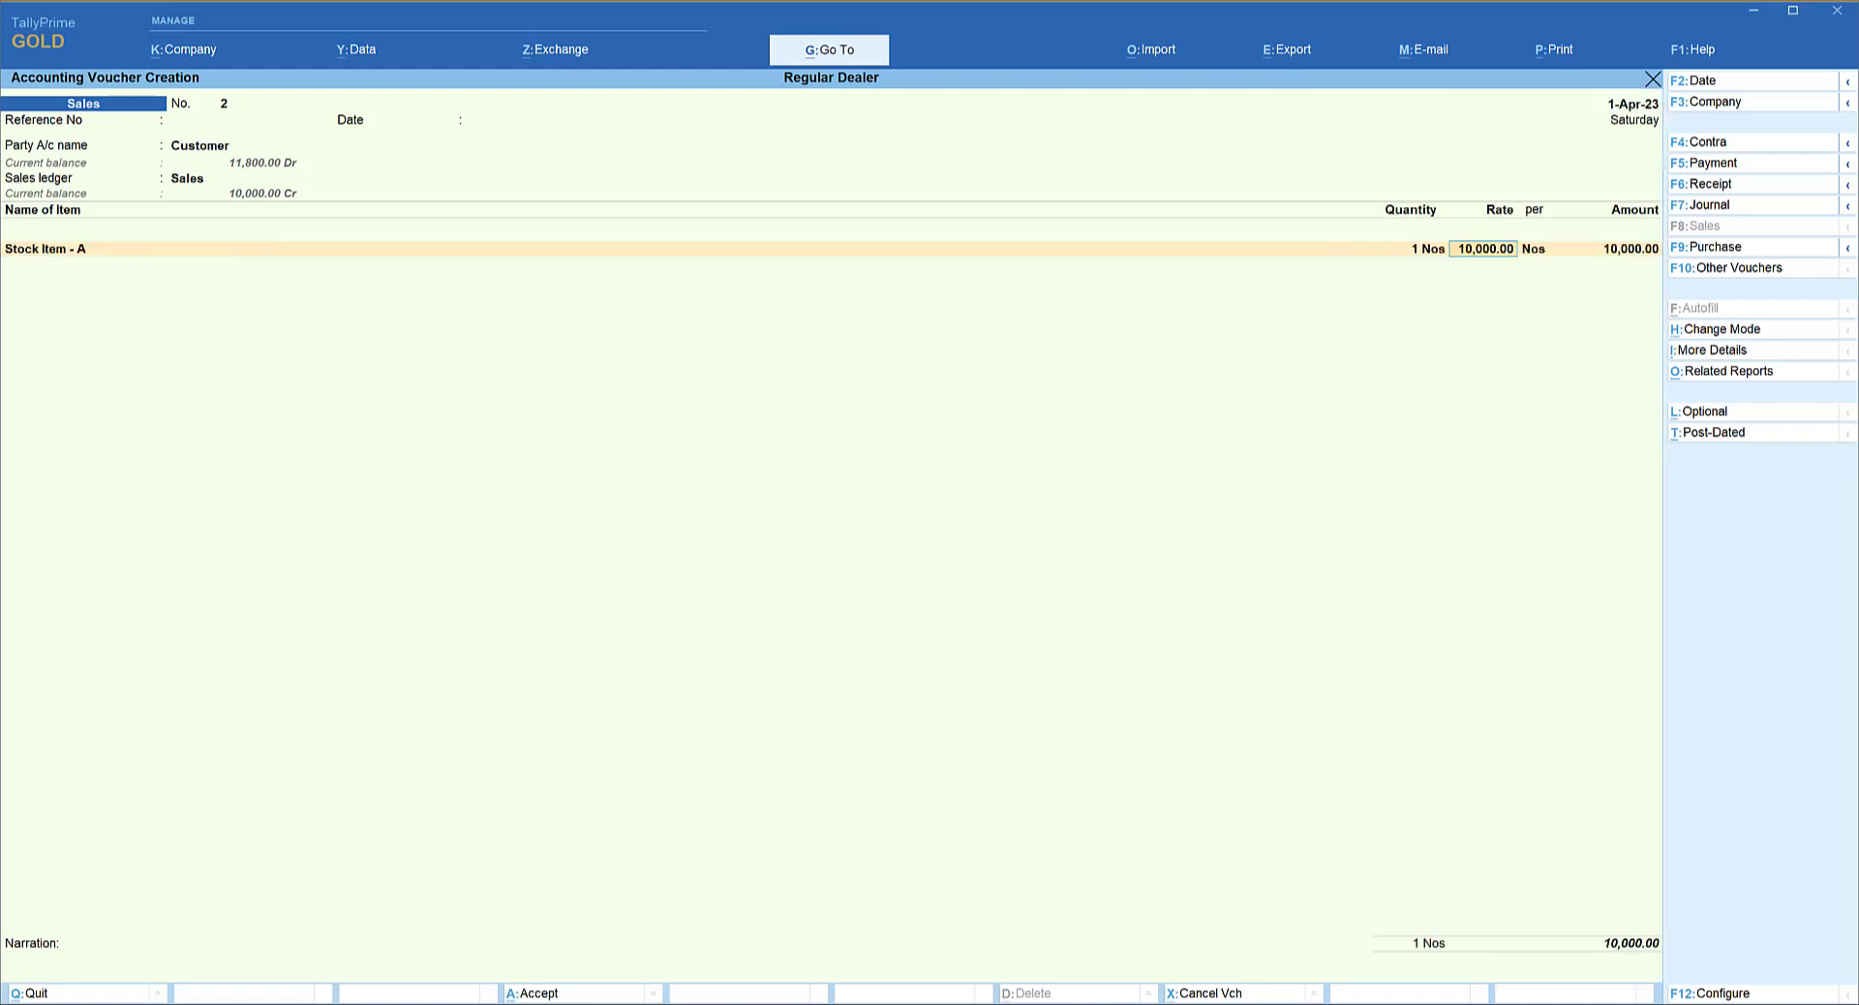
key("Return")
key("Return")
key("Return")
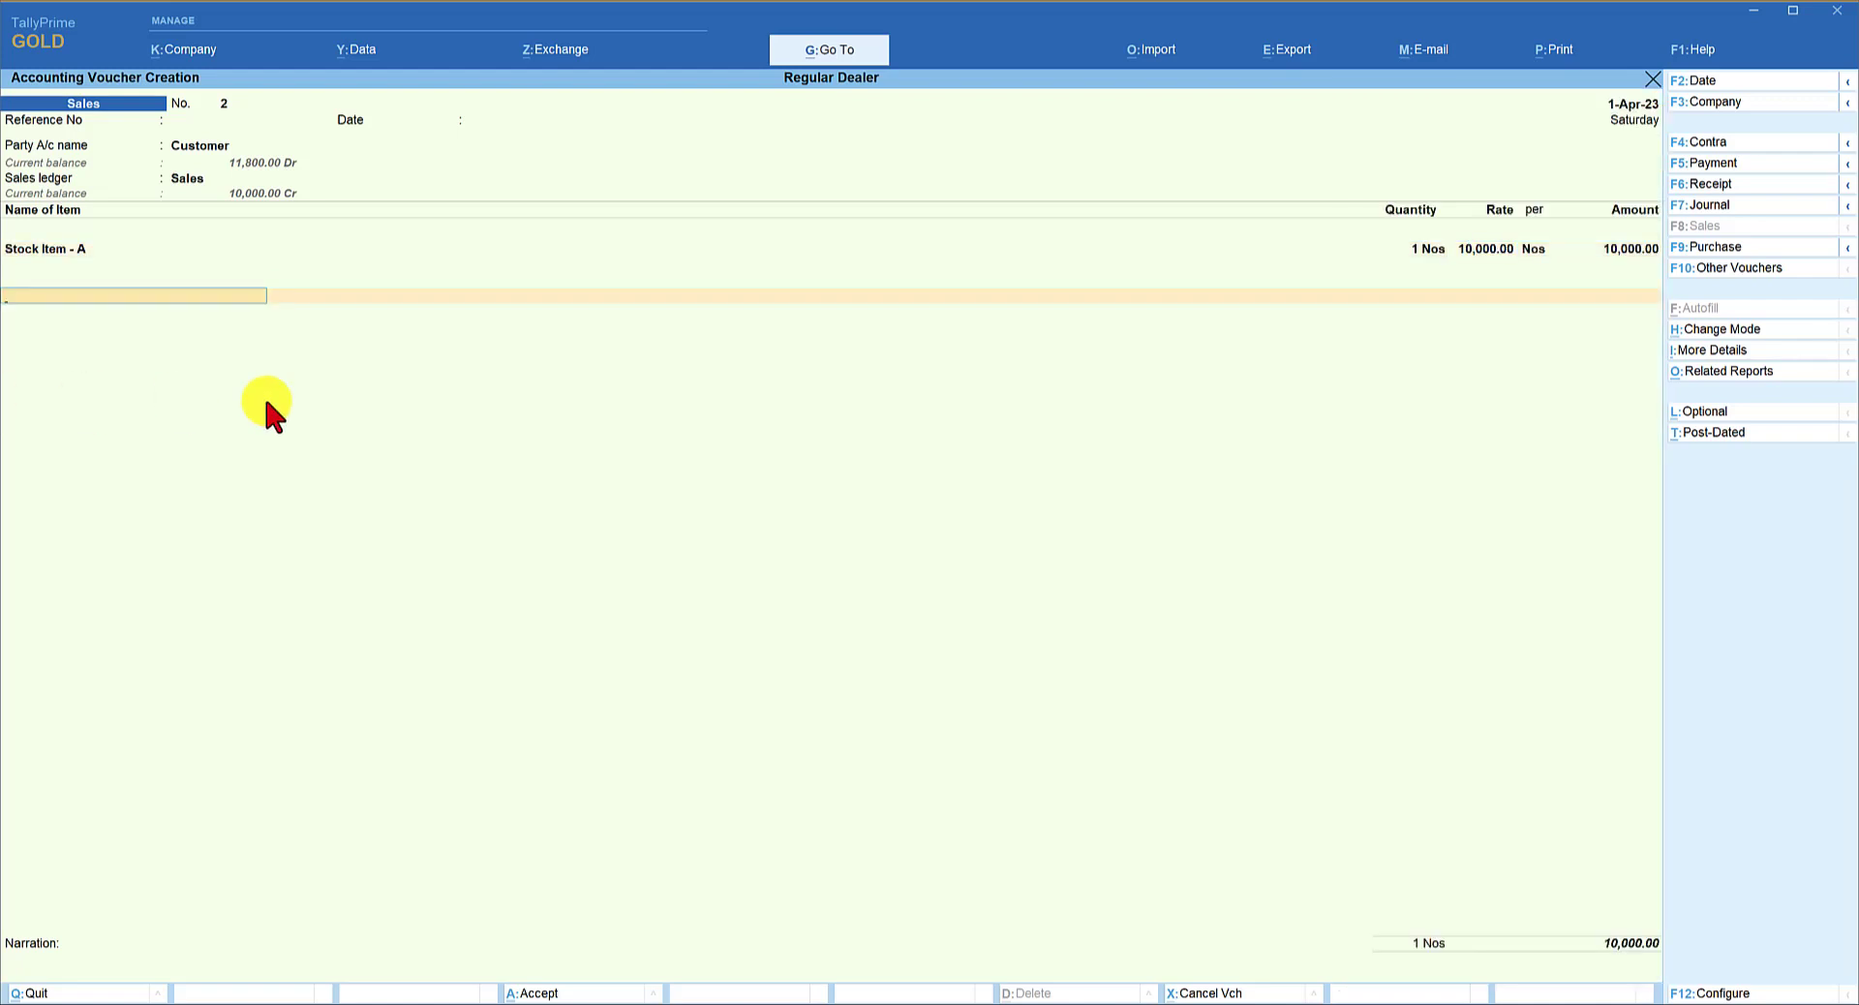
- Check the Customer ledger's state and GST registration details, and return to the tax ledger line of the sales voucher
left_click(198, 146)
key("ctrl+Return")
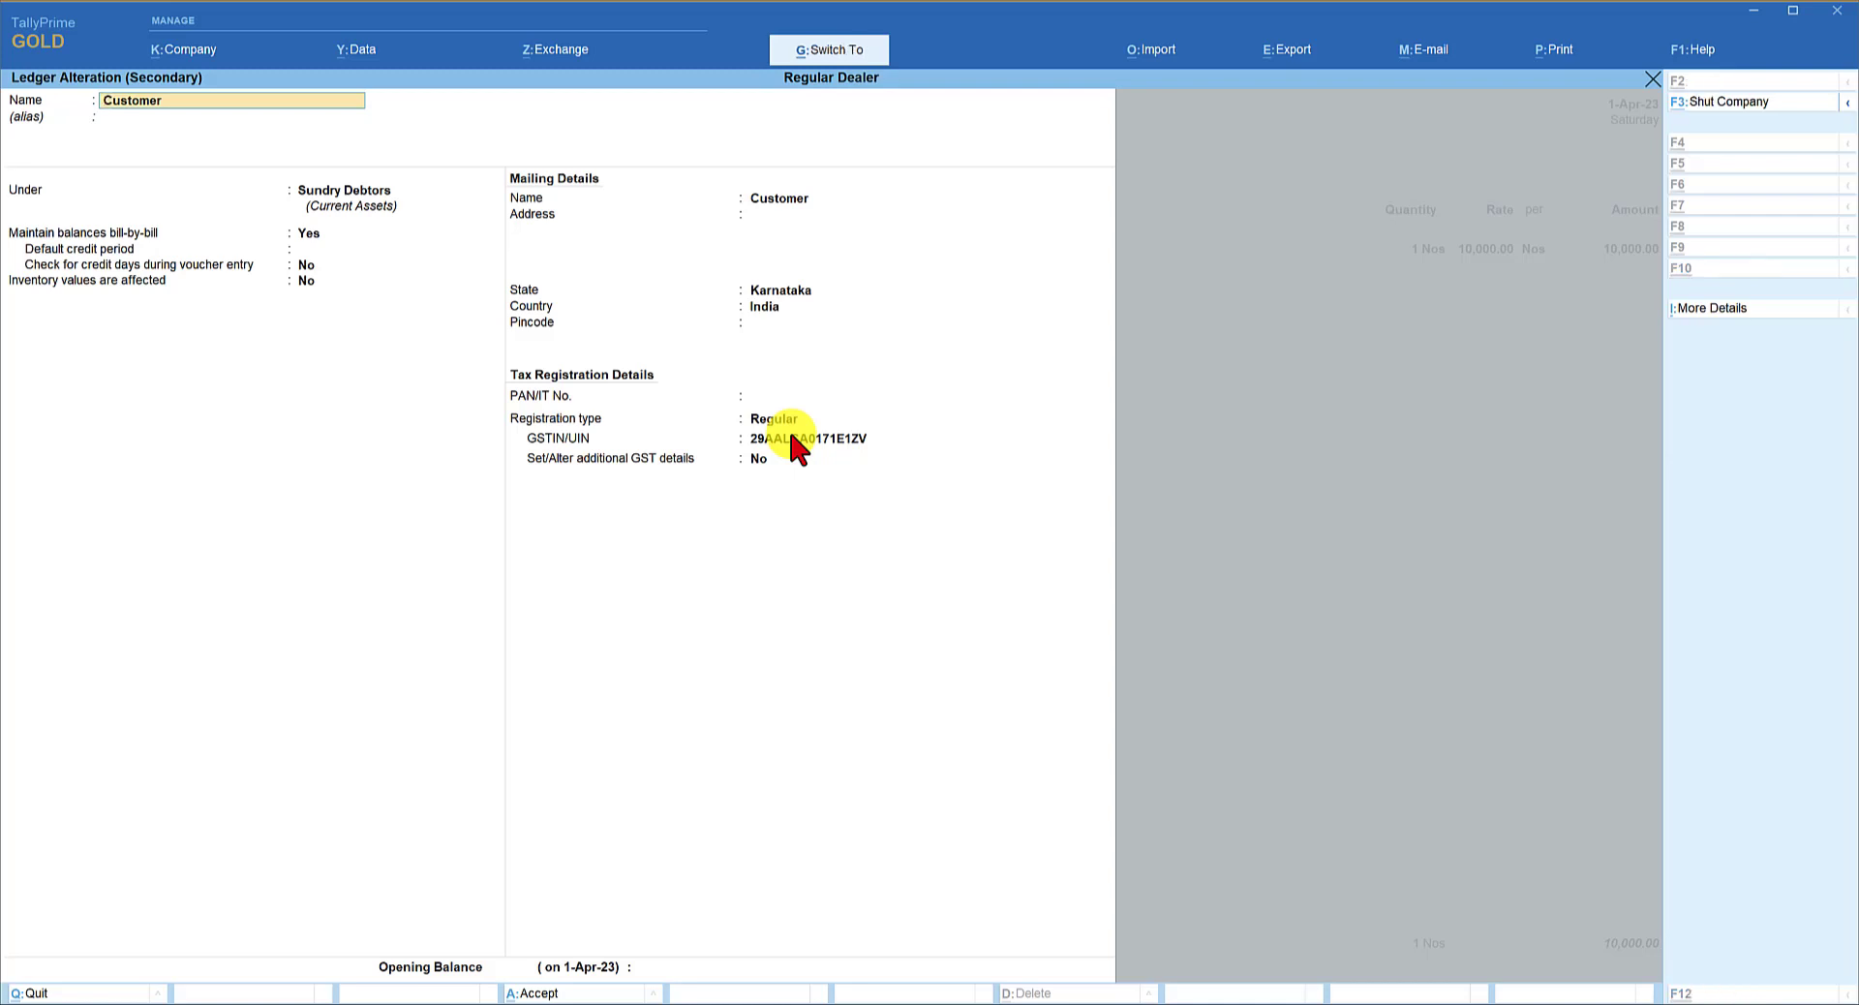
key("ctrl+a")
key("Return")
key("Return")
key("Return")
key("Return")
key("Return")
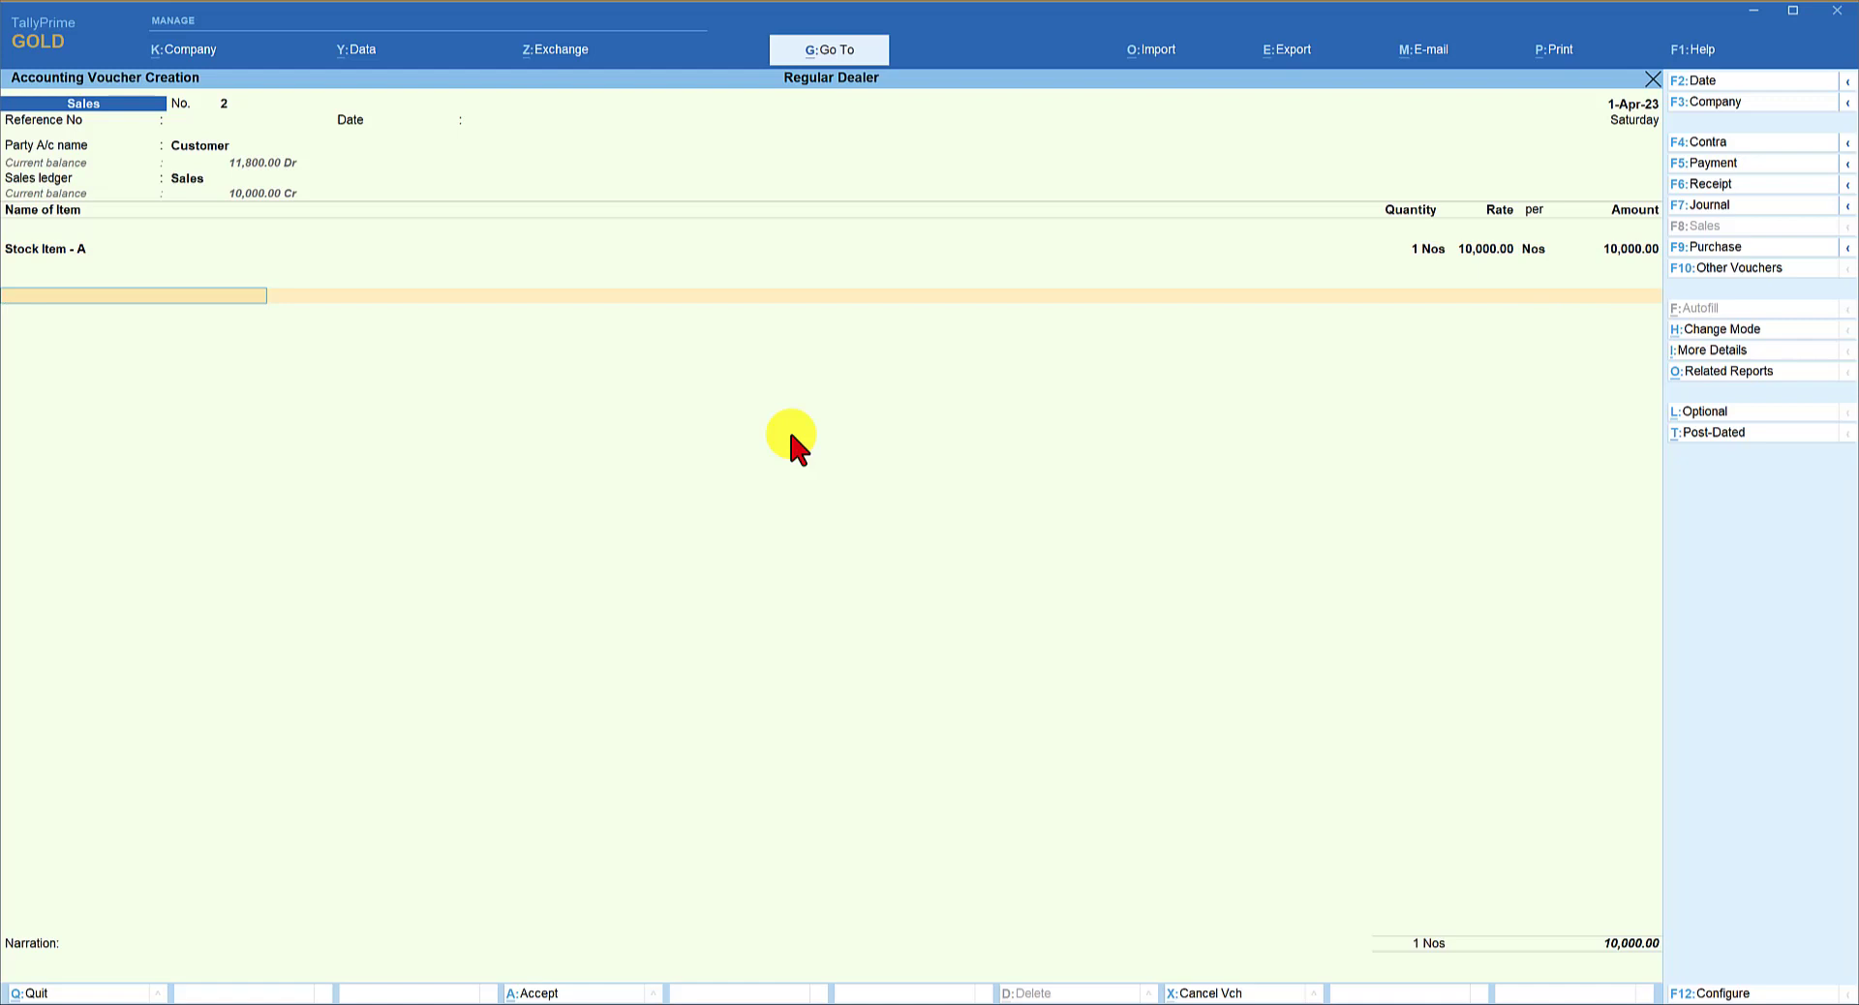
- Try to add the IGST ledger as the tax line below Stock Item - A
type("Ig")
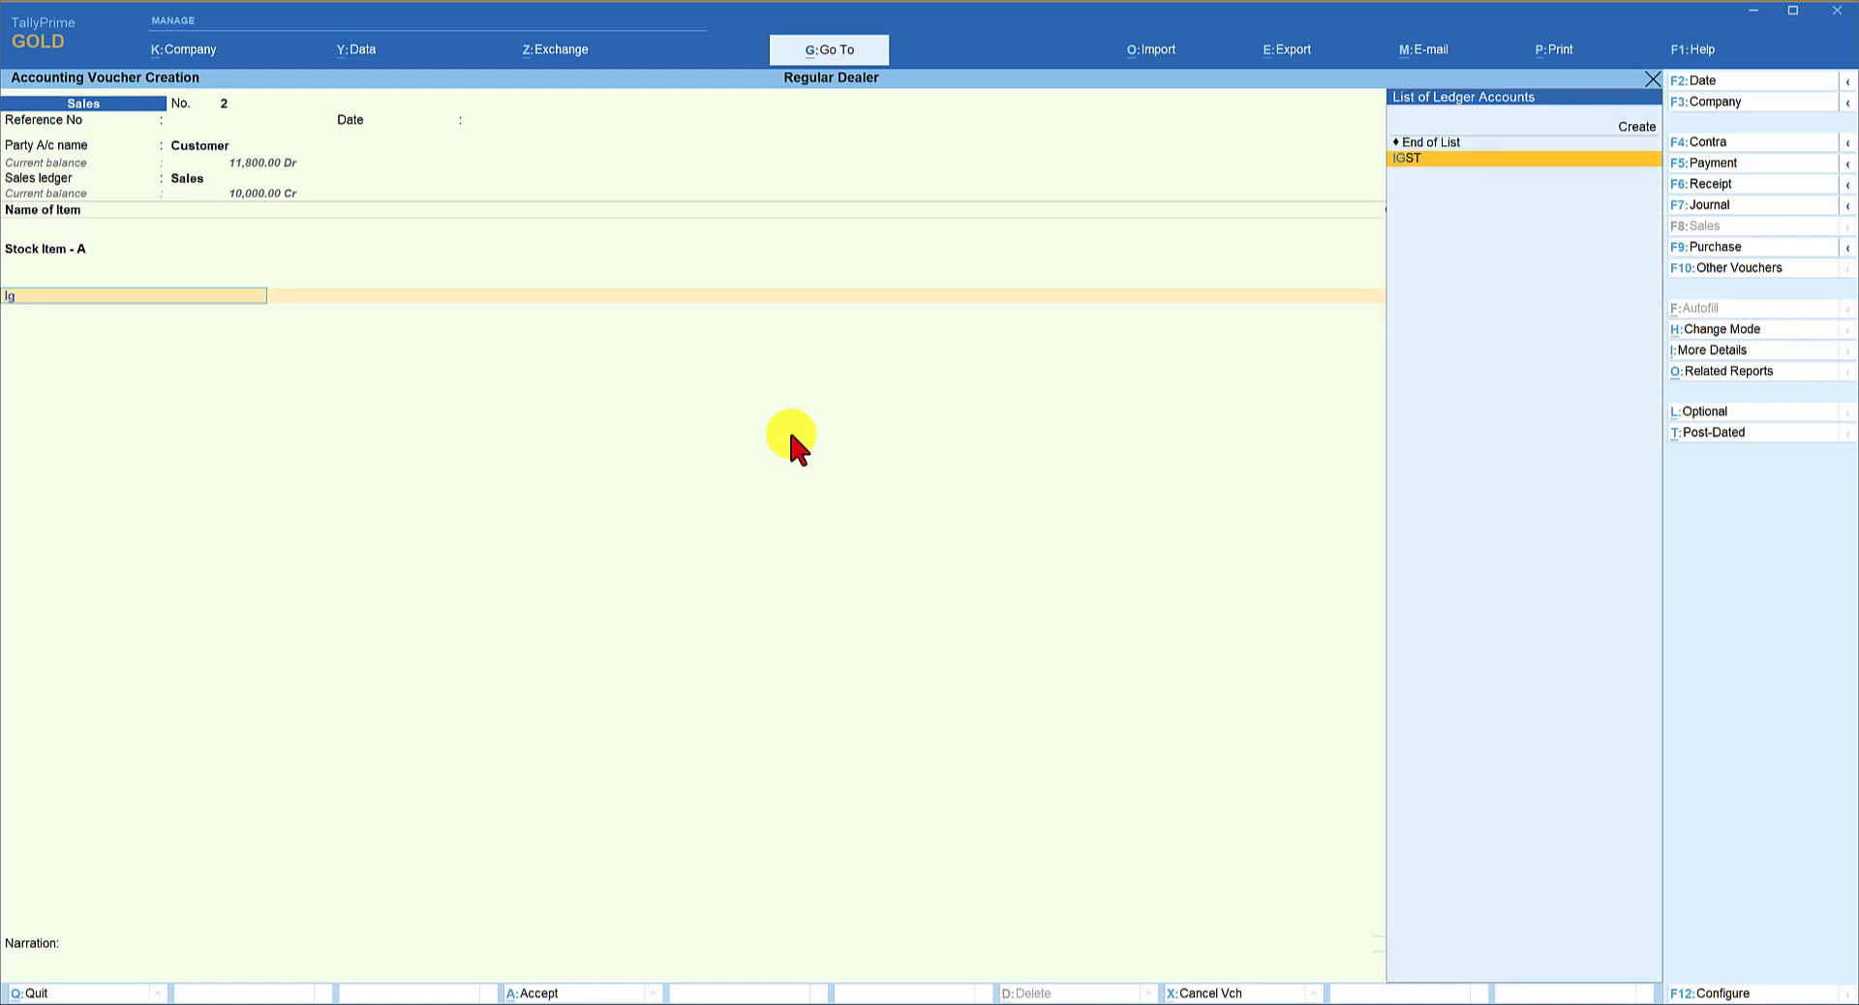
key("Return")
key("Return")
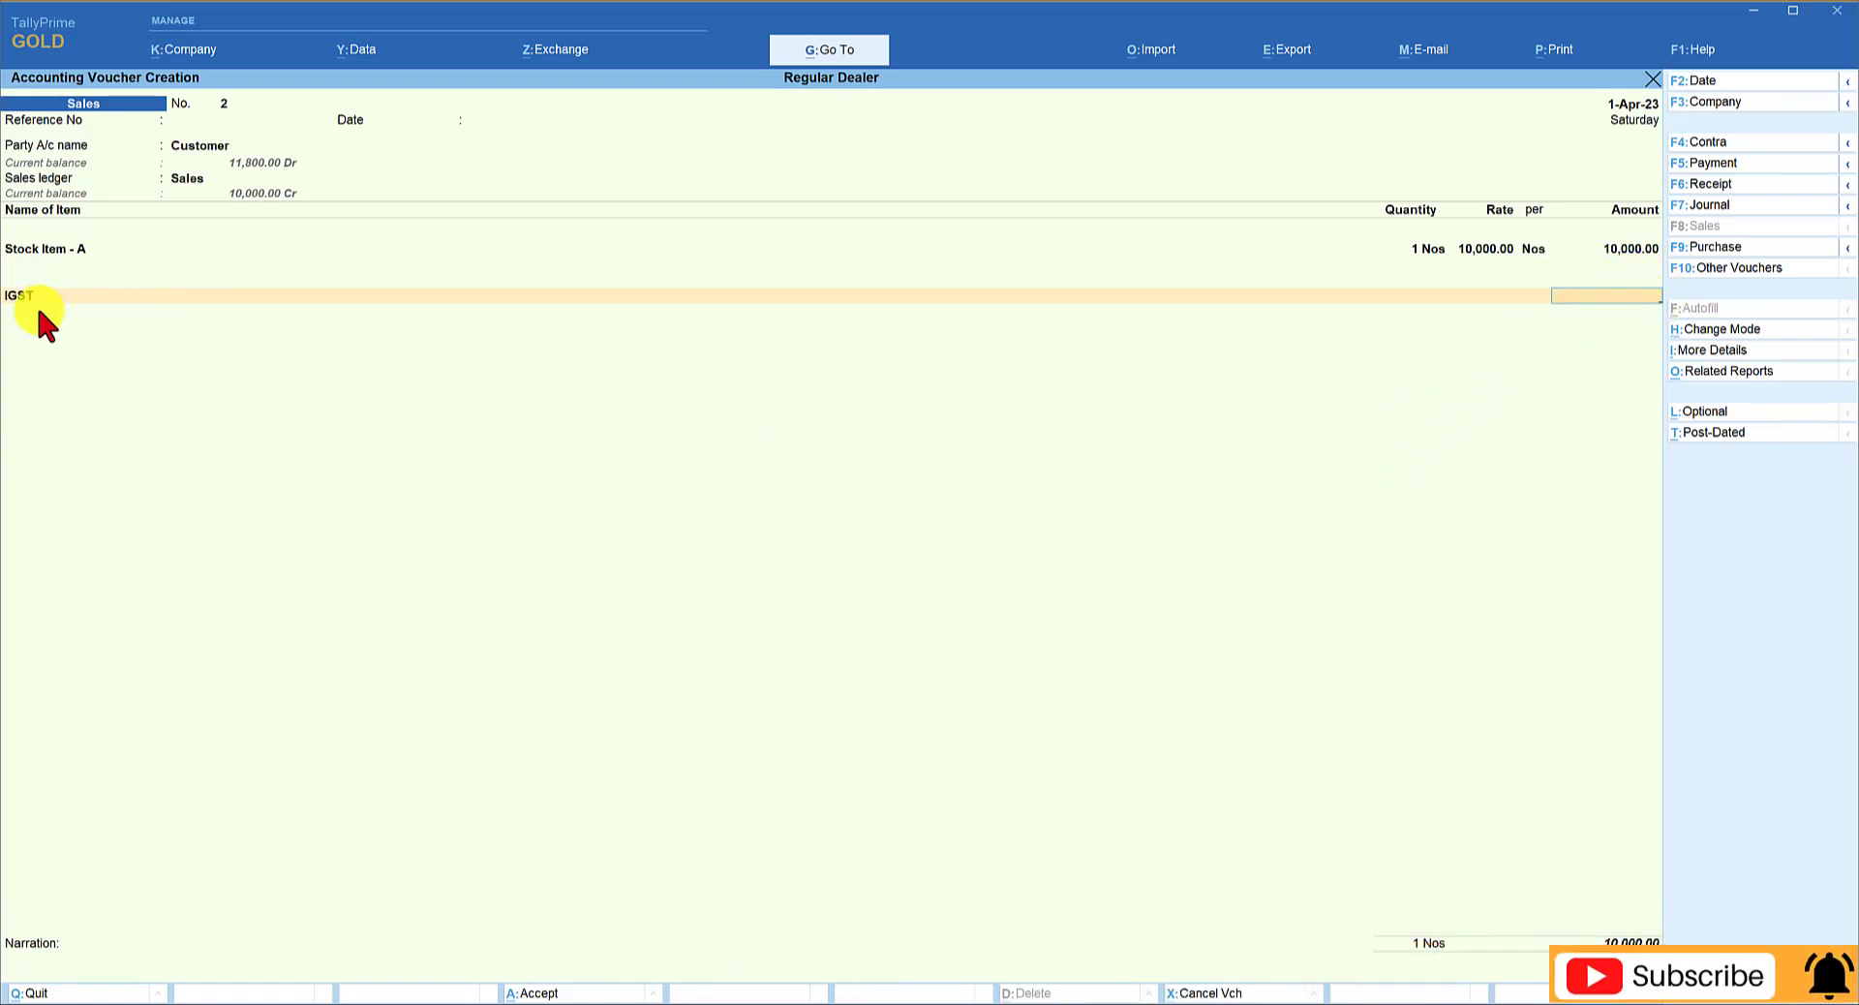
- Replace the IGST tax line with the CGST ledger and add the SGST ledger below it, keeping the calculated tax amounts
key("BackSpace")
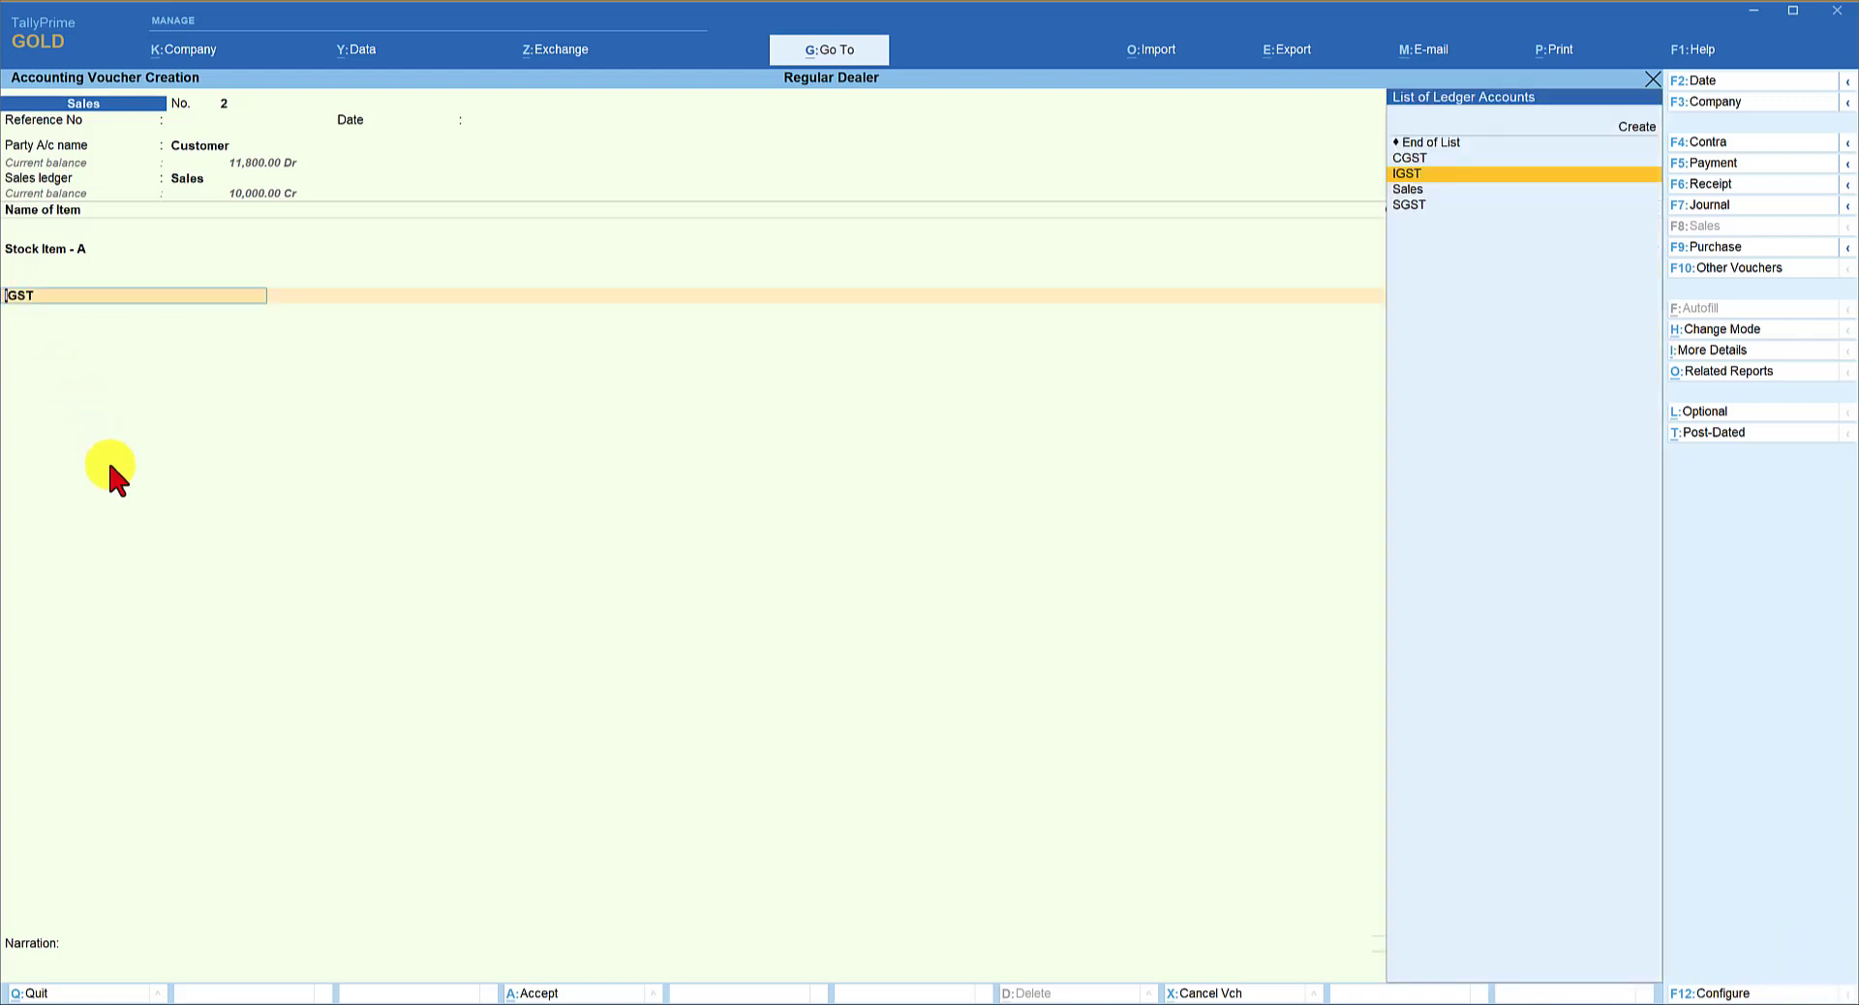
key("Up")
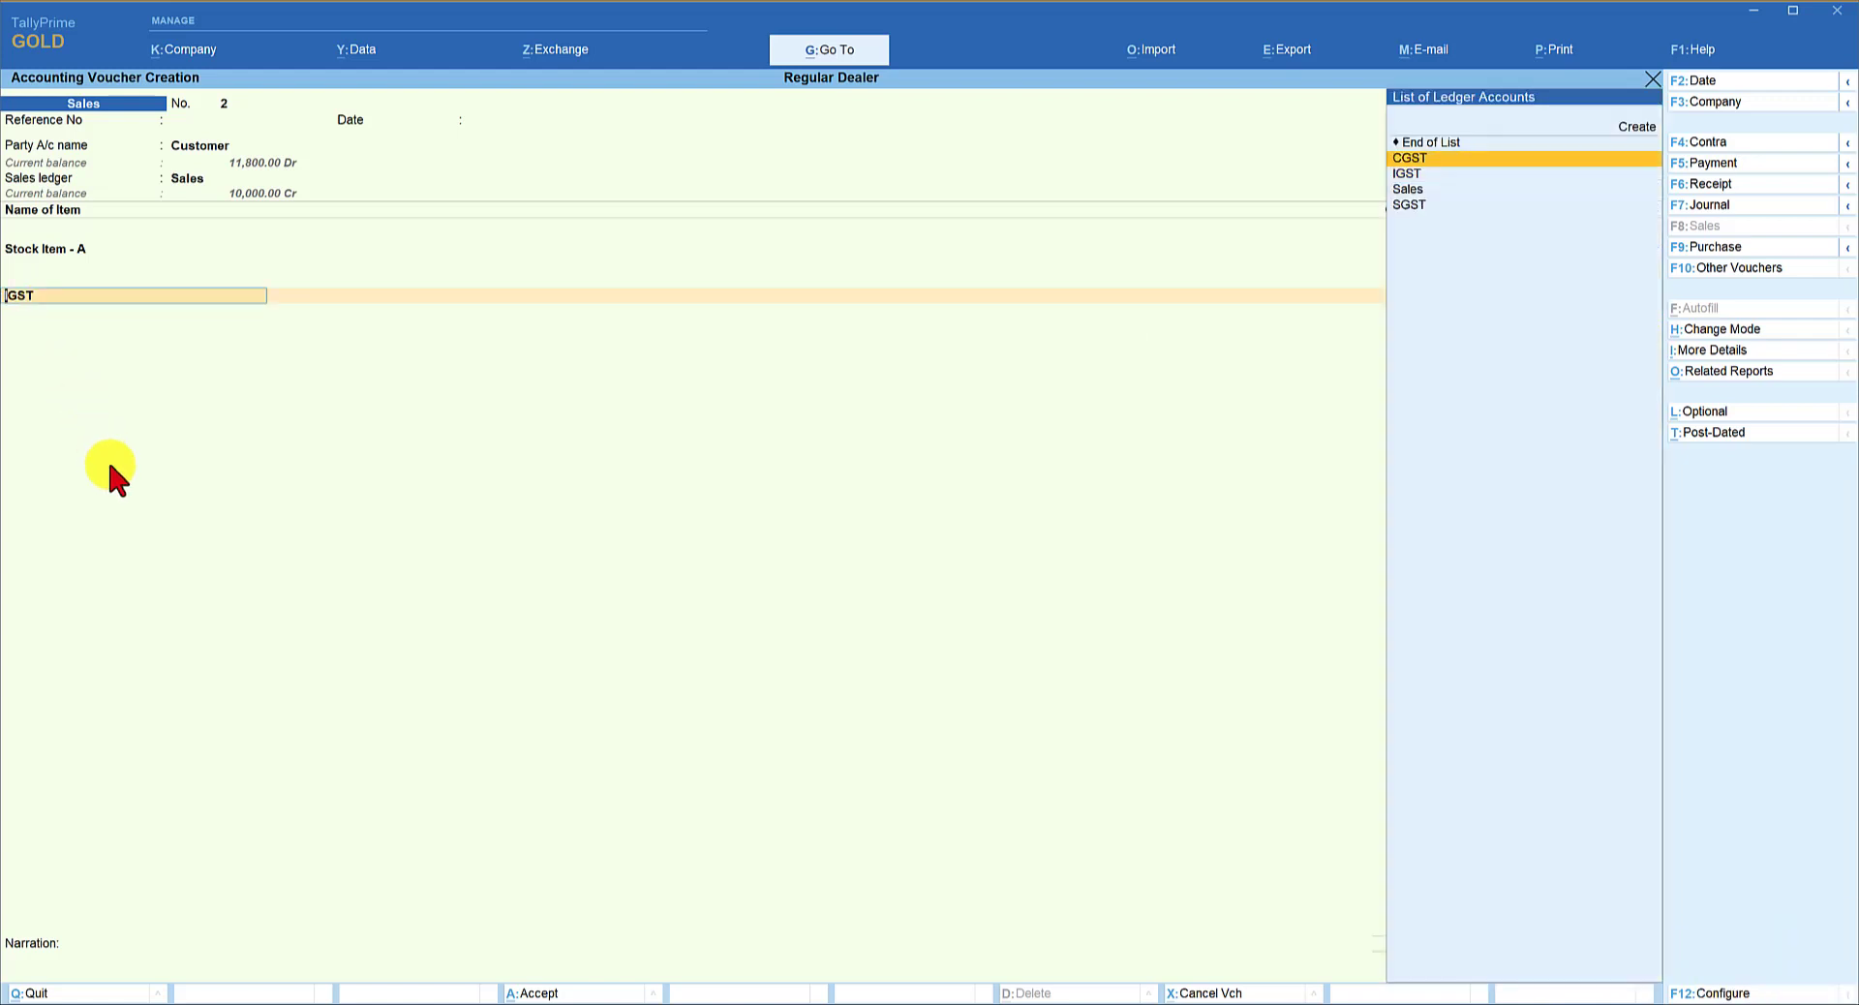
key("Return")
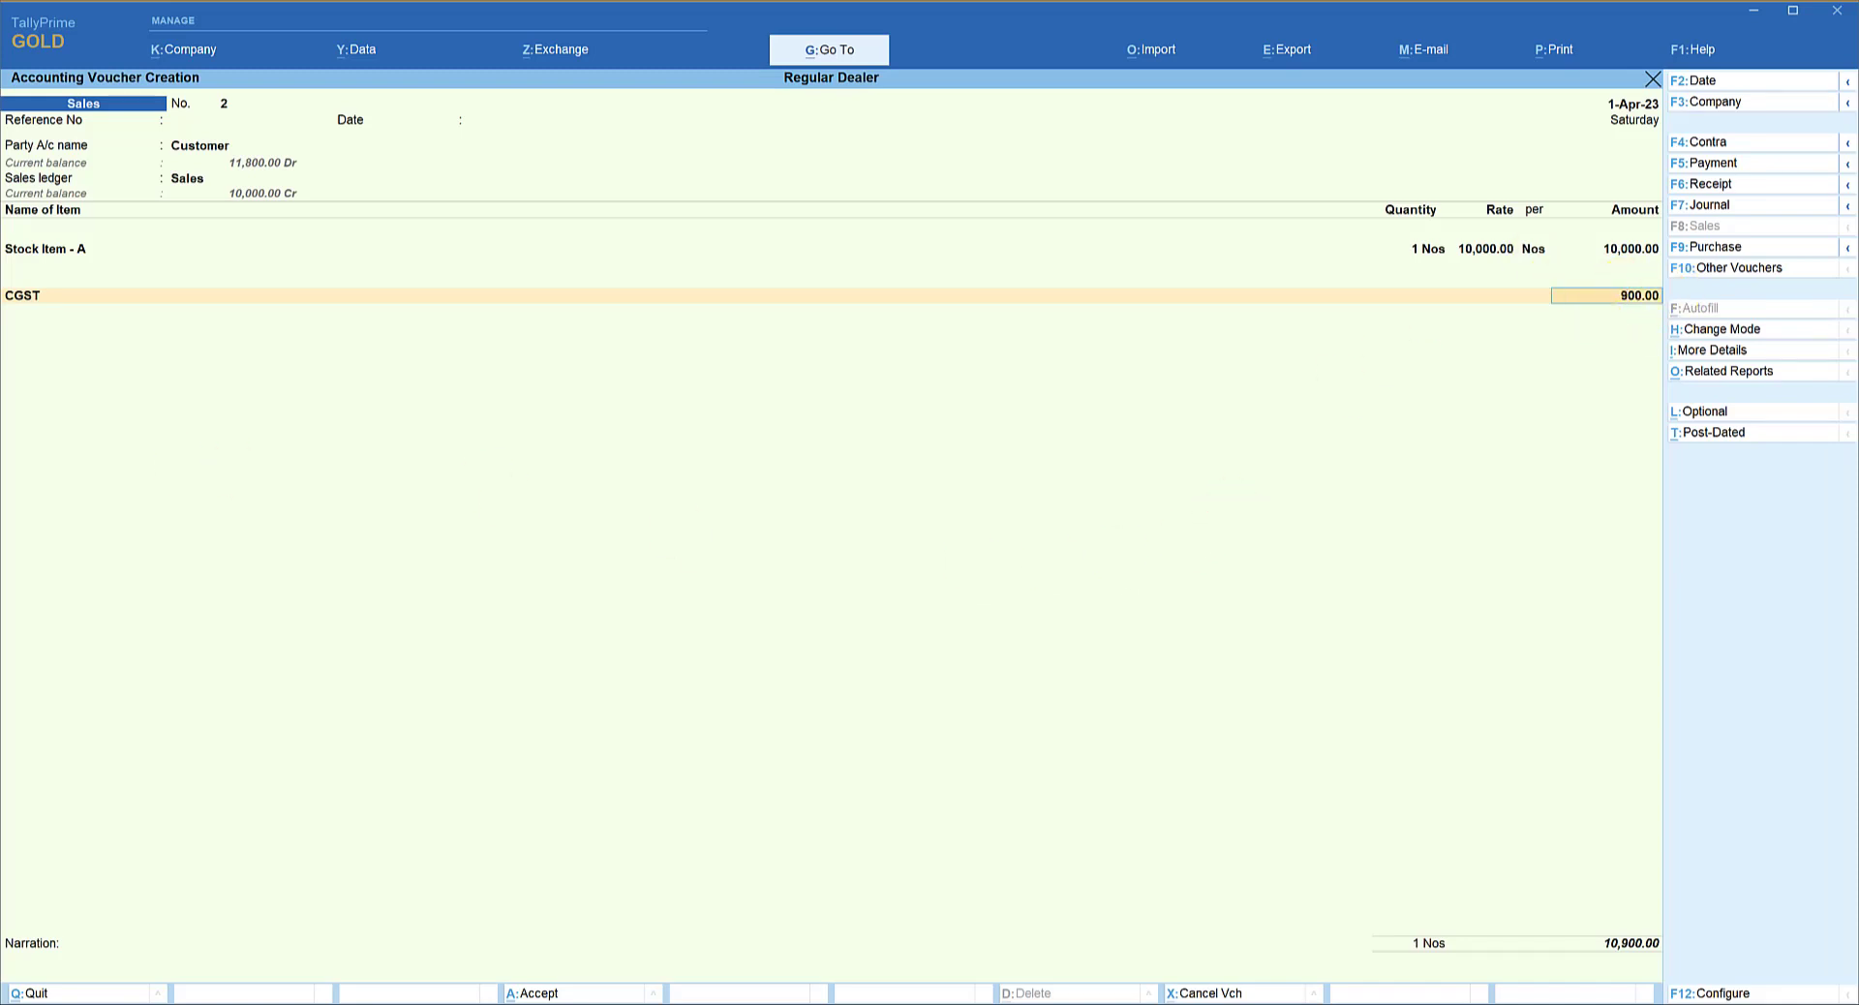
key("Return")
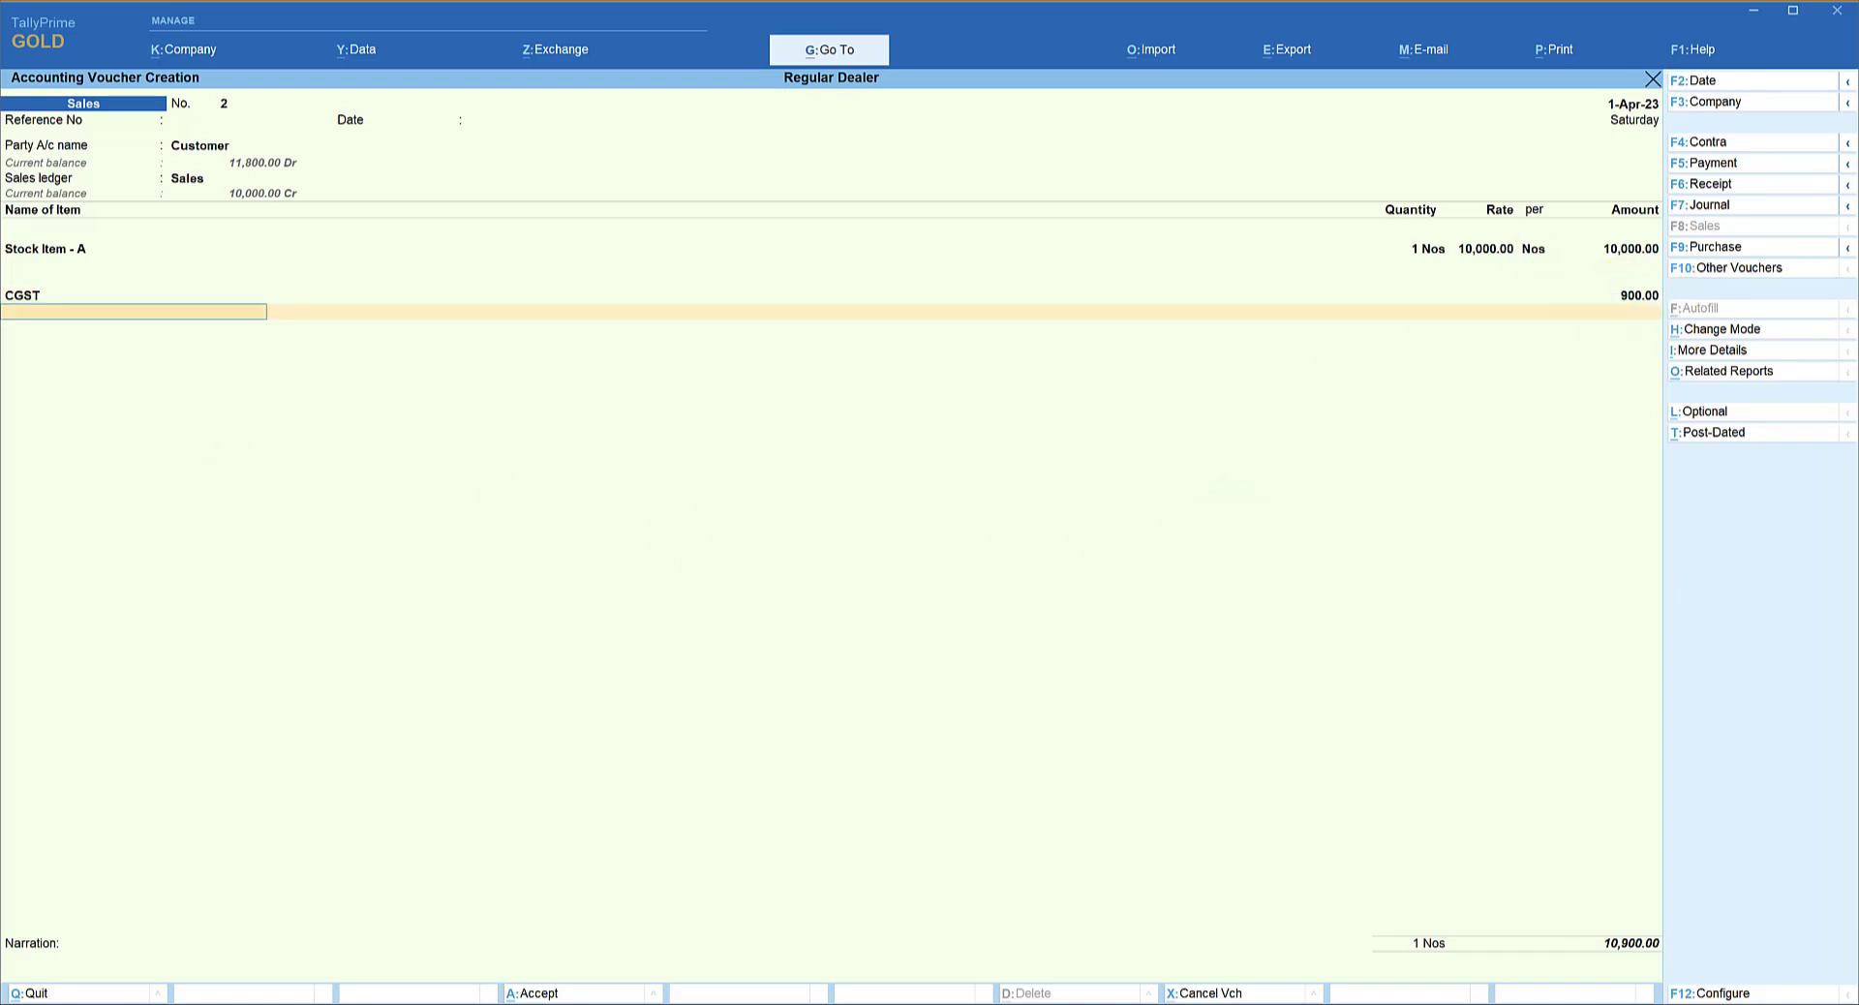
type("Sg")
key("Return")
key("Return")
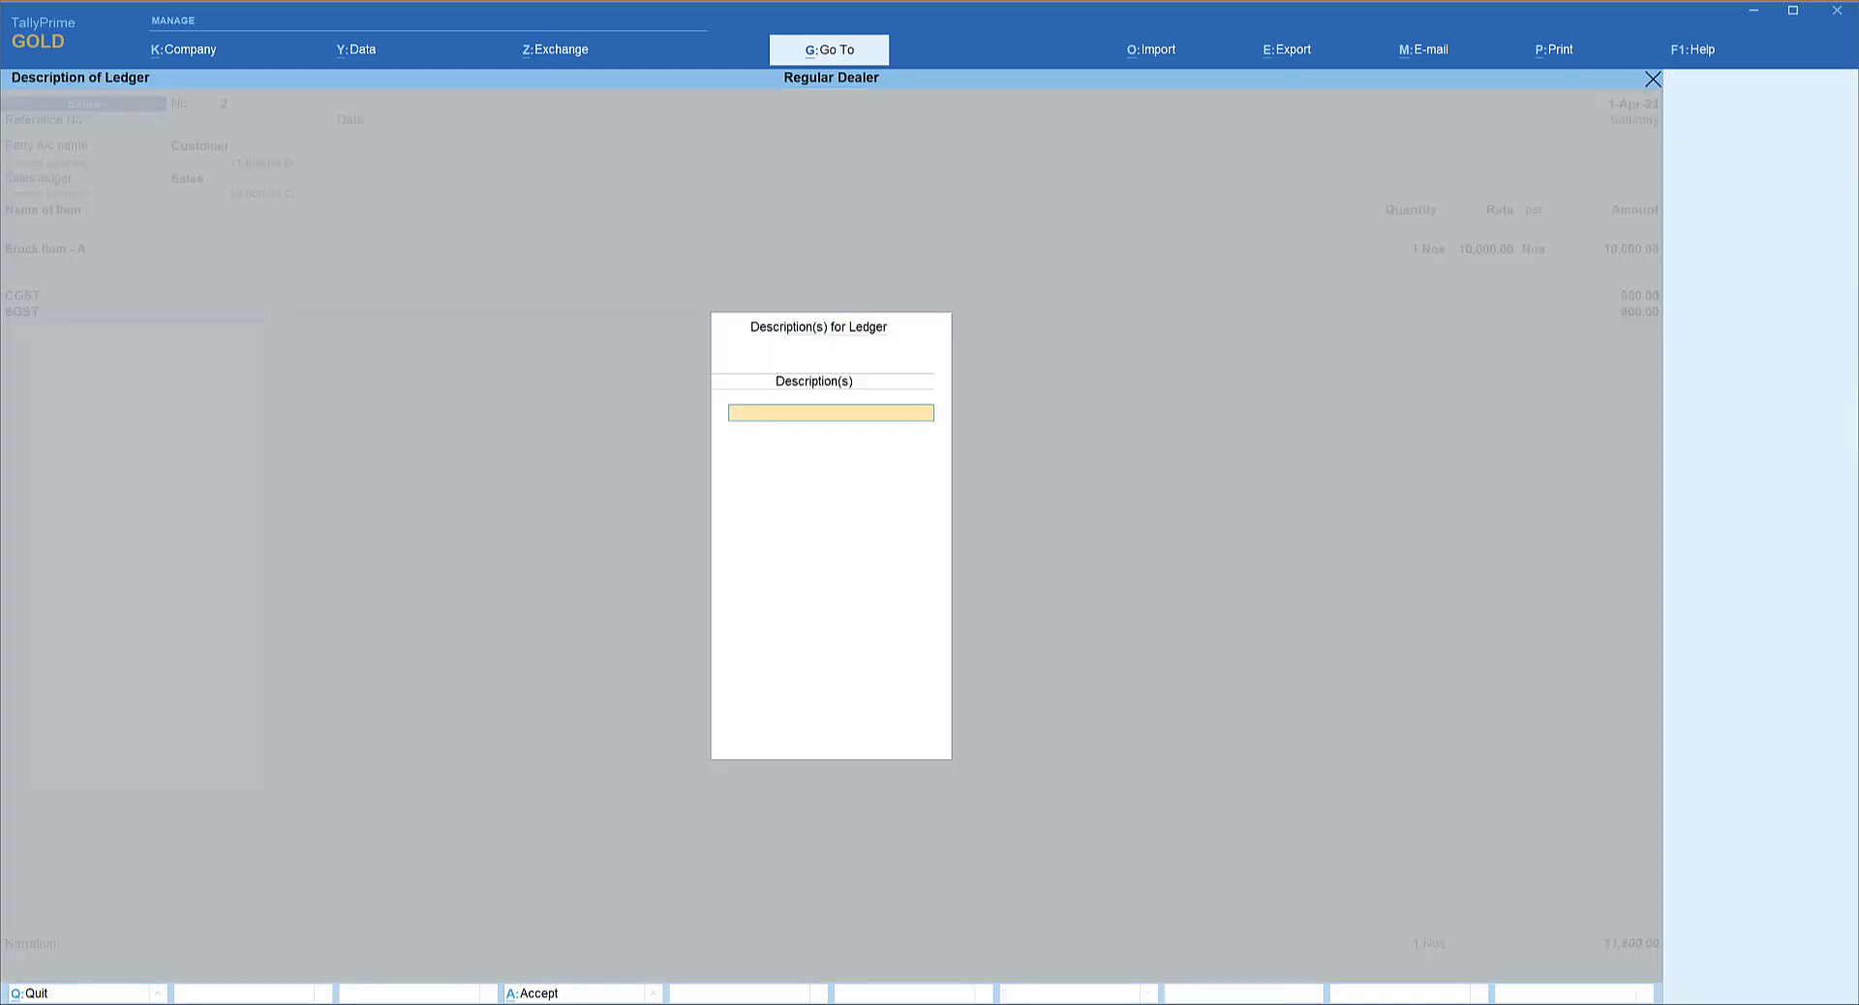